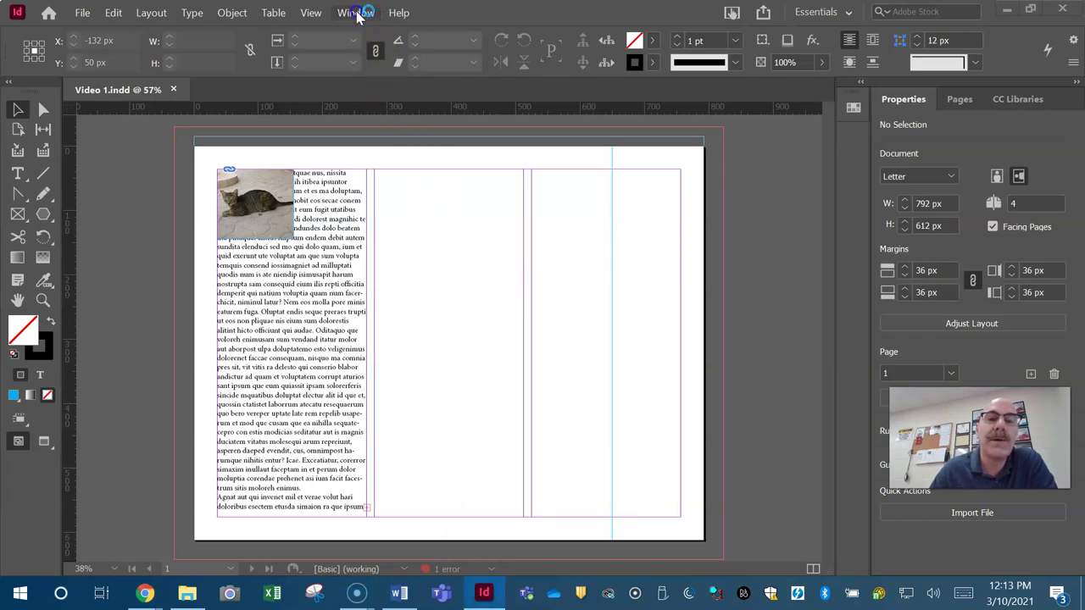
# - Open the Preflight panel via Window > Output, showing one TEXT error under Basic
pyautogui.click(357, 16)
pyautogui.click(357, 15)
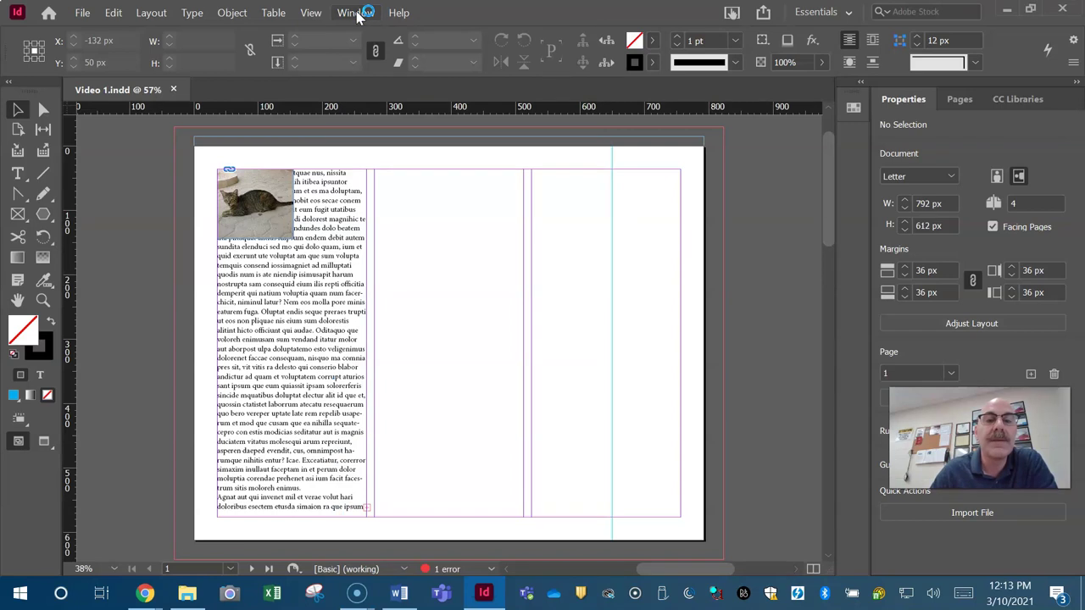
pyautogui.click(357, 16)
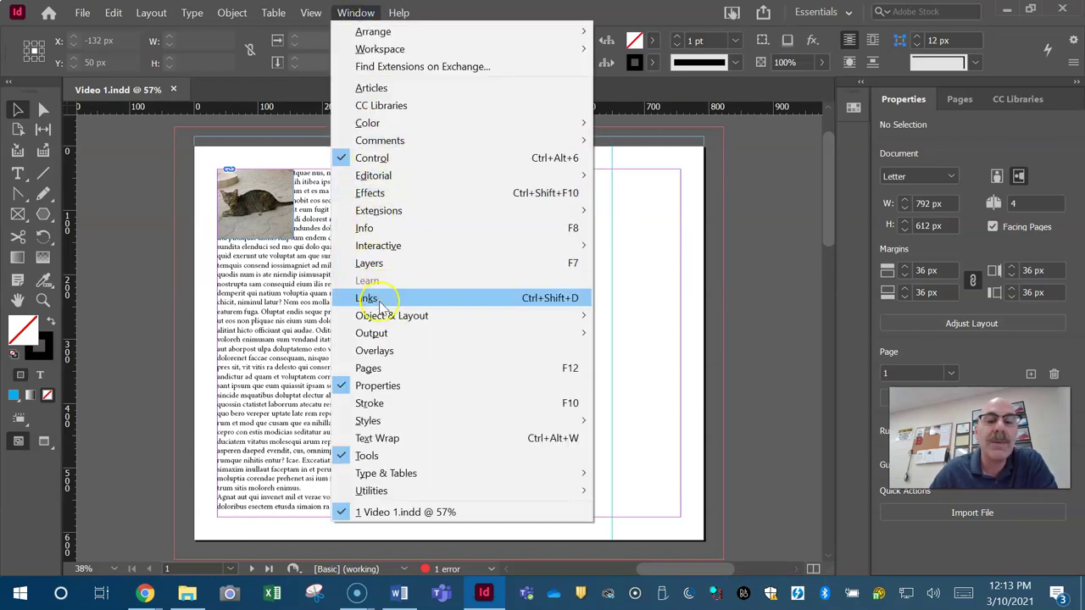
pyautogui.moveTo(405, 338)
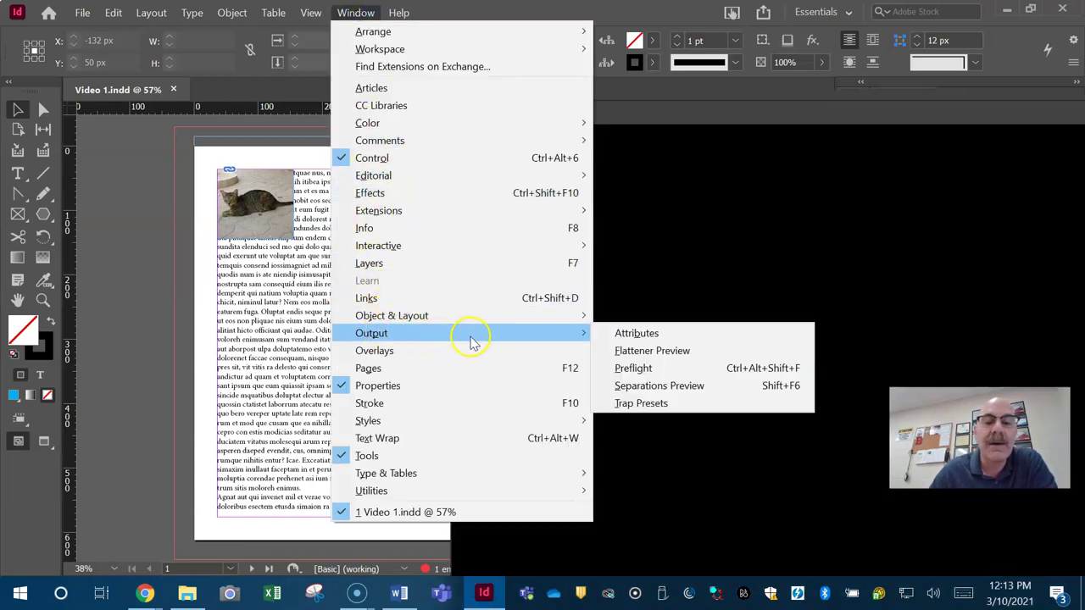
pyautogui.click(475, 339)
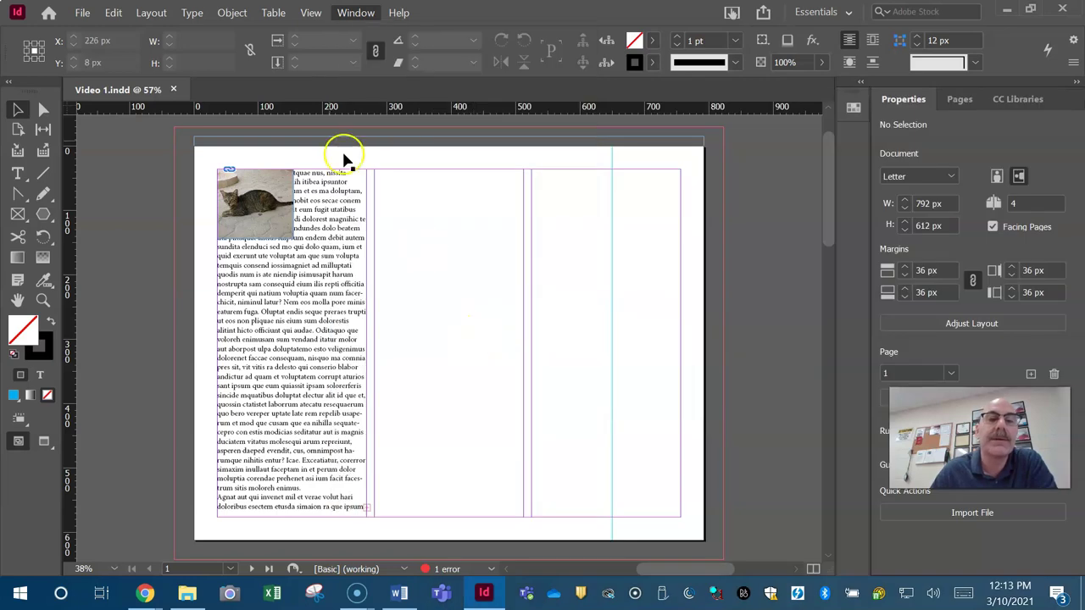
pyautogui.click(352, 12)
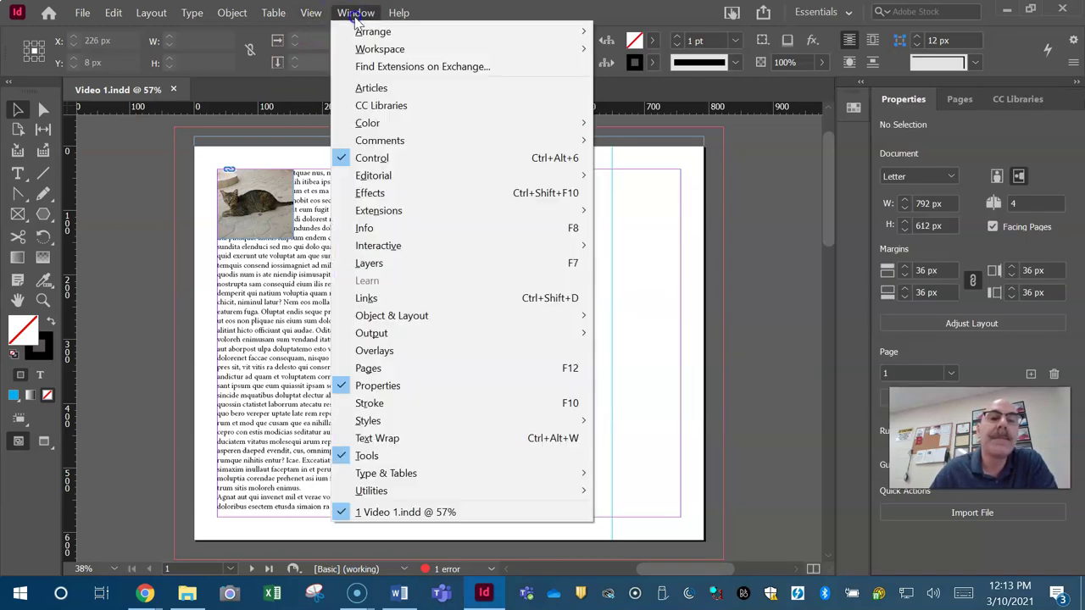
pyautogui.moveTo(443, 334)
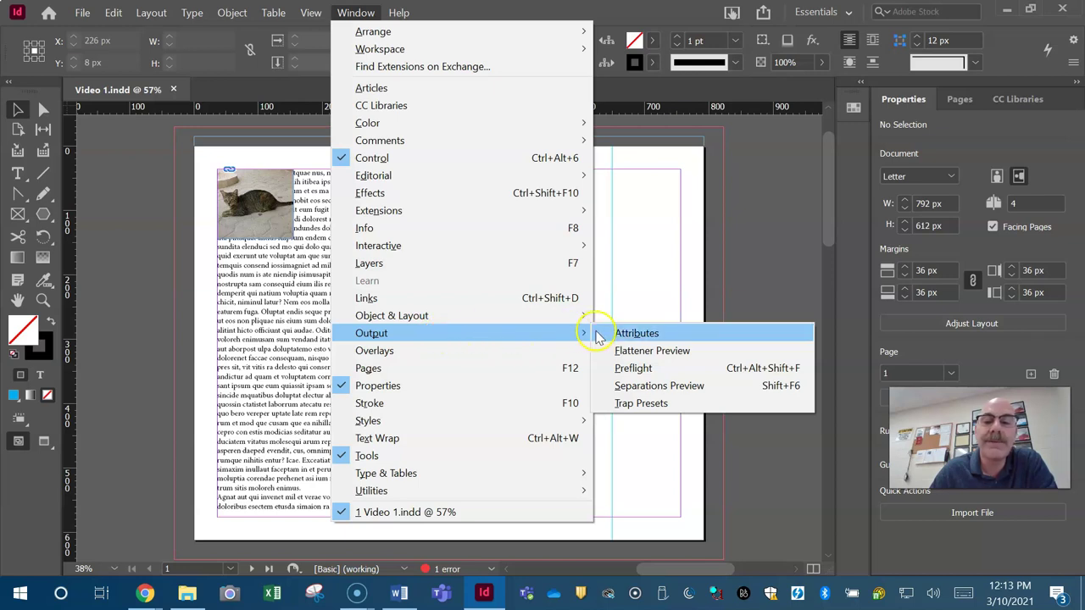
pyautogui.click(634, 369)
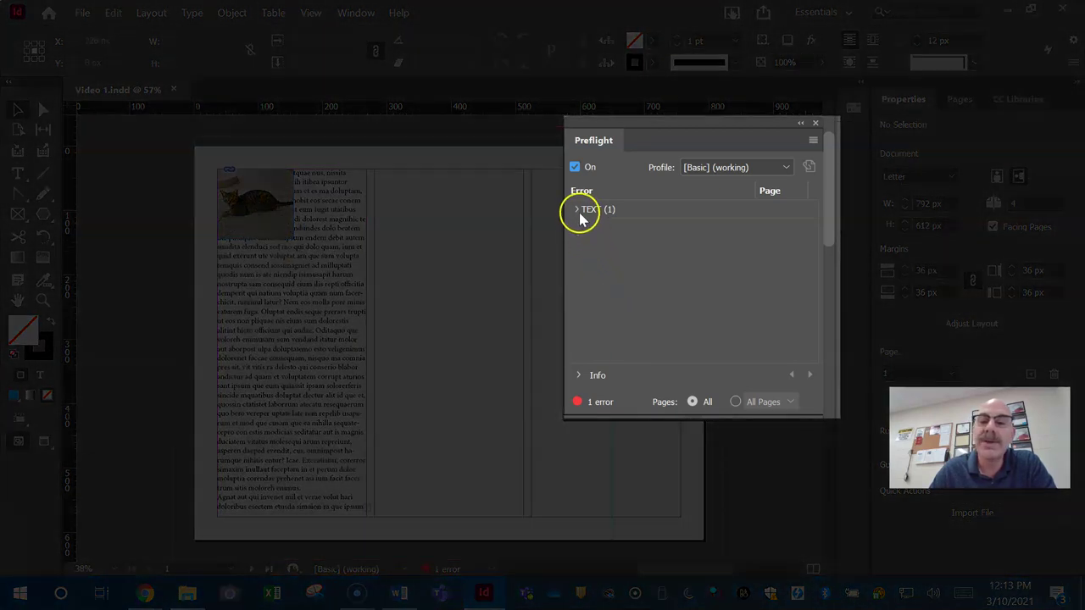
# - Expand TEXT > Overset text in Preflight and jump to the overset text frame on page 1
pyautogui.click(576, 209)
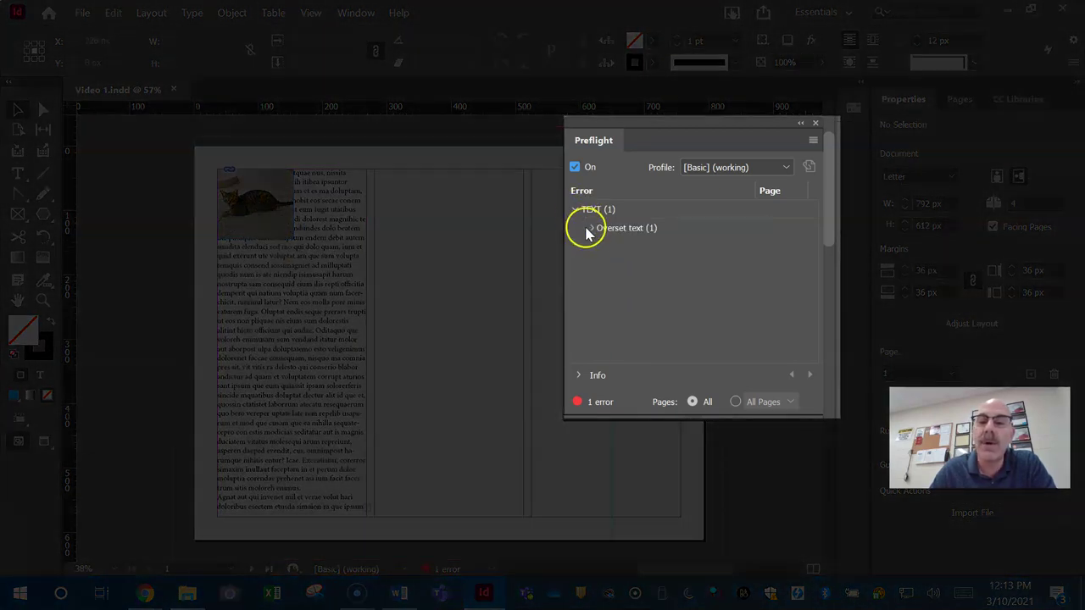
pyautogui.click(592, 229)
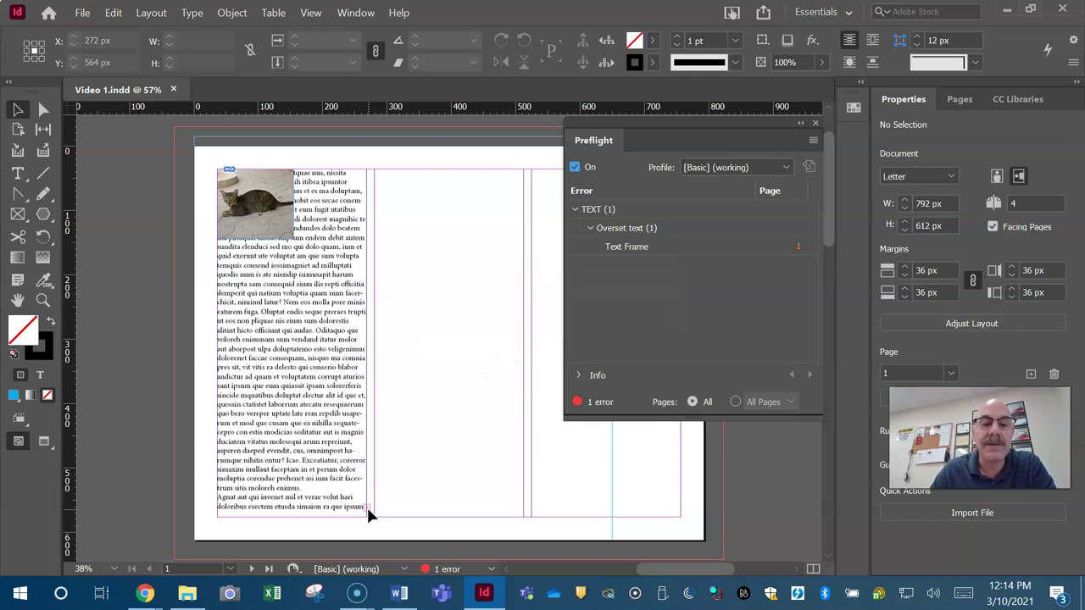
pyautogui.click(799, 246)
pyautogui.moveTo(703, 116)
pyautogui.mouseDown()
pyautogui.moveTo(688, 114)
pyautogui.moveTo(717, 126)
pyautogui.mouseUp()
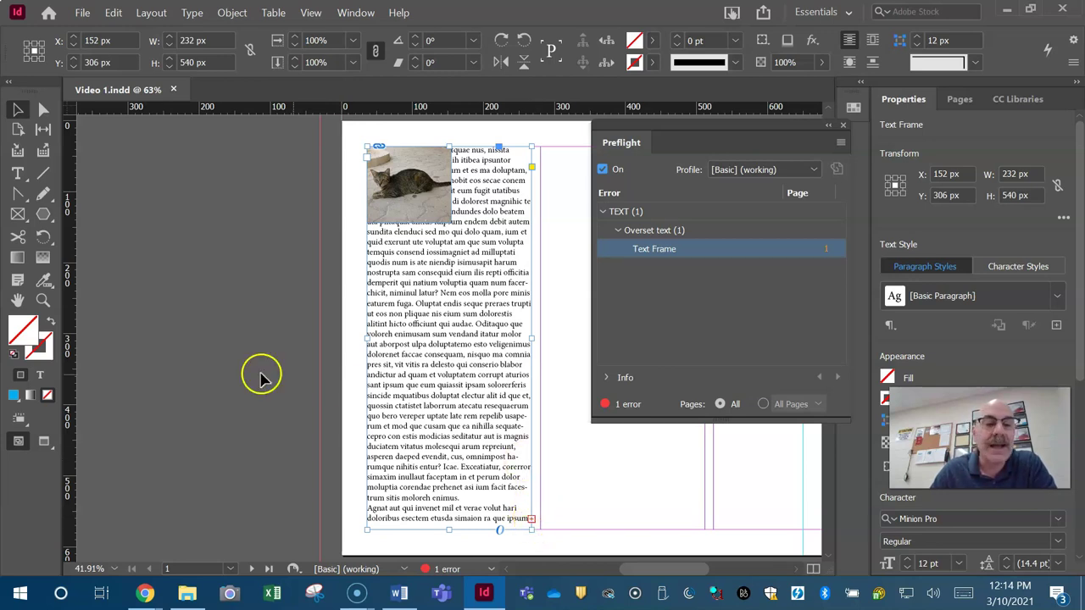
pyautogui.click(18, 300)
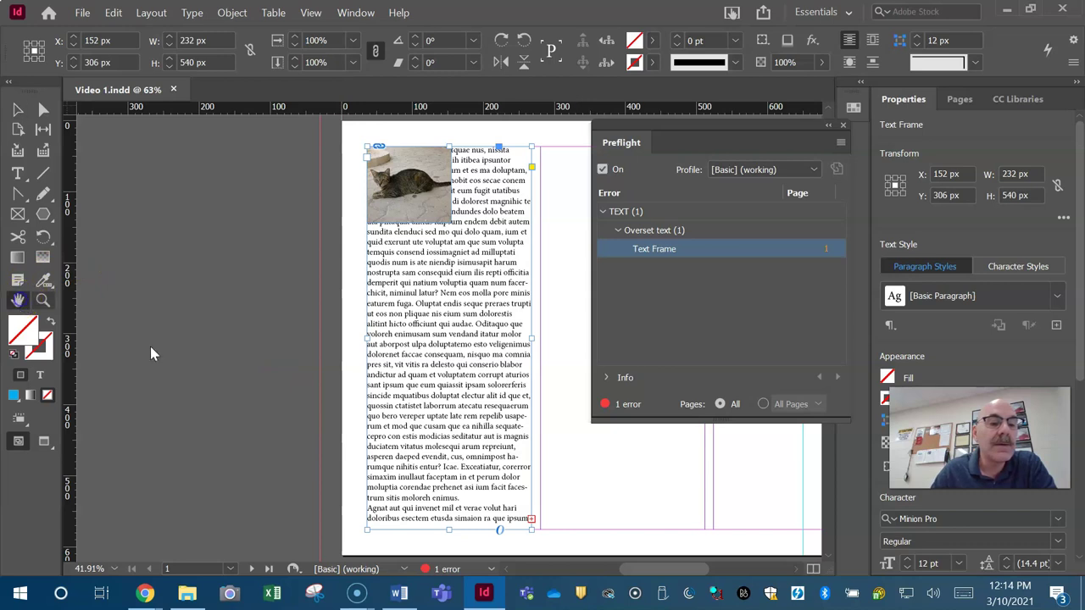
pyautogui.moveTo(605, 484); pyautogui.dragTo(395, 484)
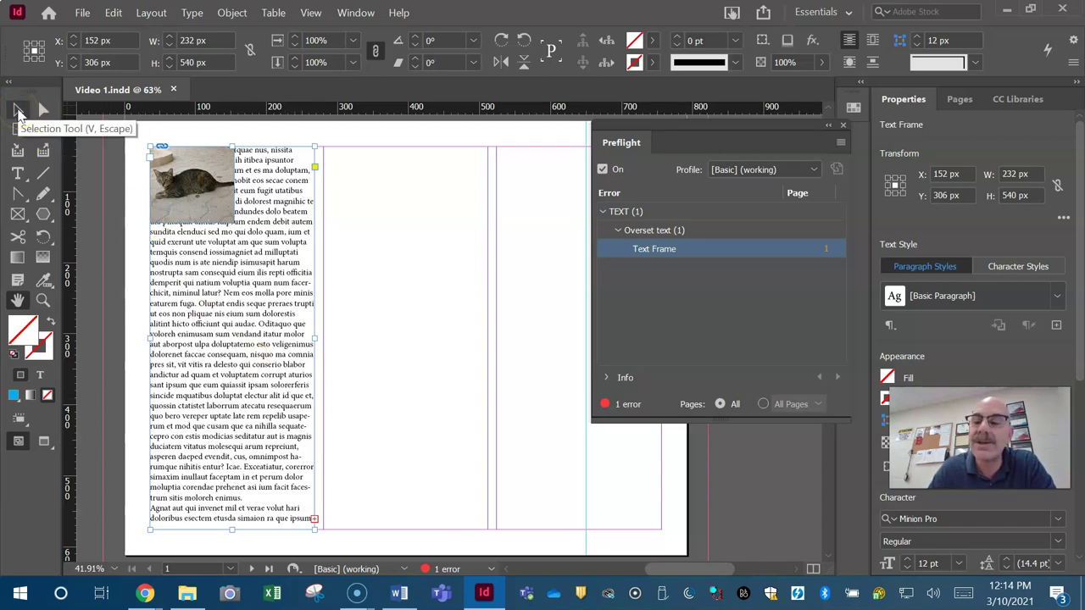
pyautogui.click(18, 112)
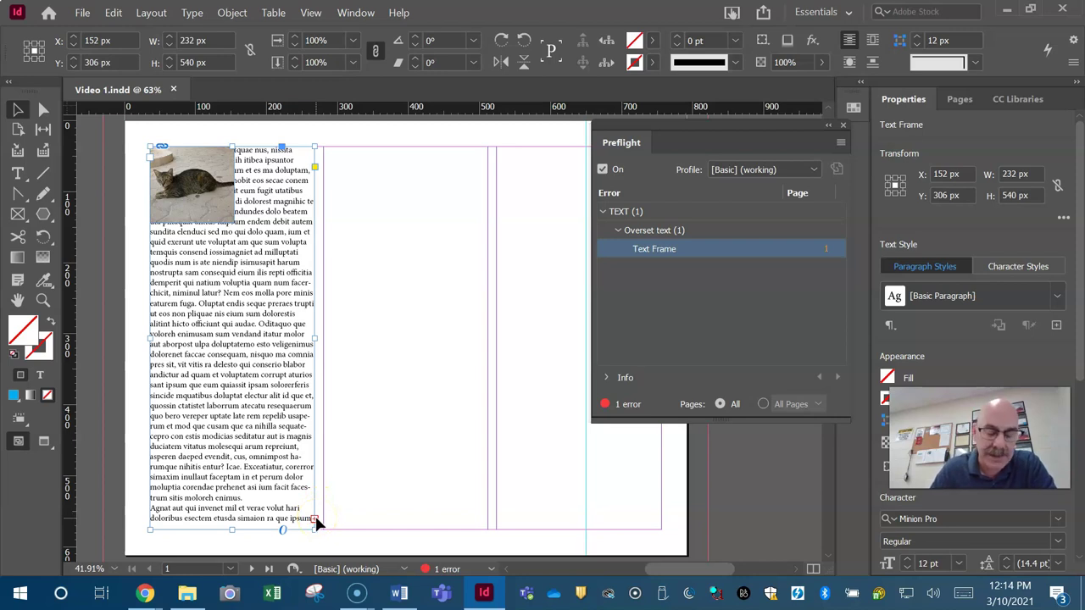
# - Thread the overset text from the first frame into a new frame in the second column
pyautogui.moveTo(315, 520); pyautogui.dragTo(314, 520)
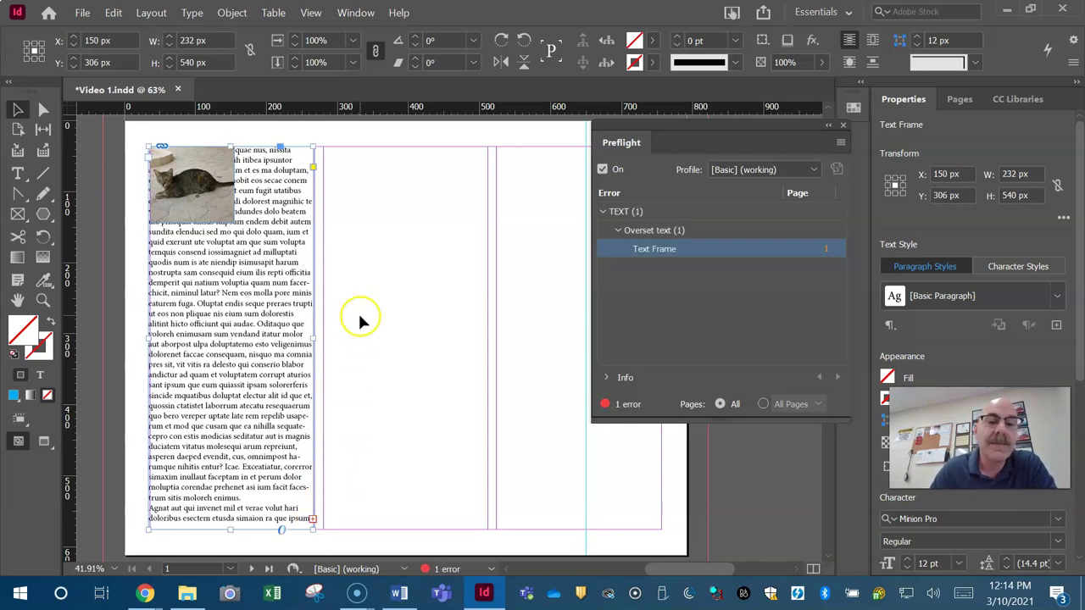
pyautogui.click(314, 519)
pyautogui.click(364, 373)
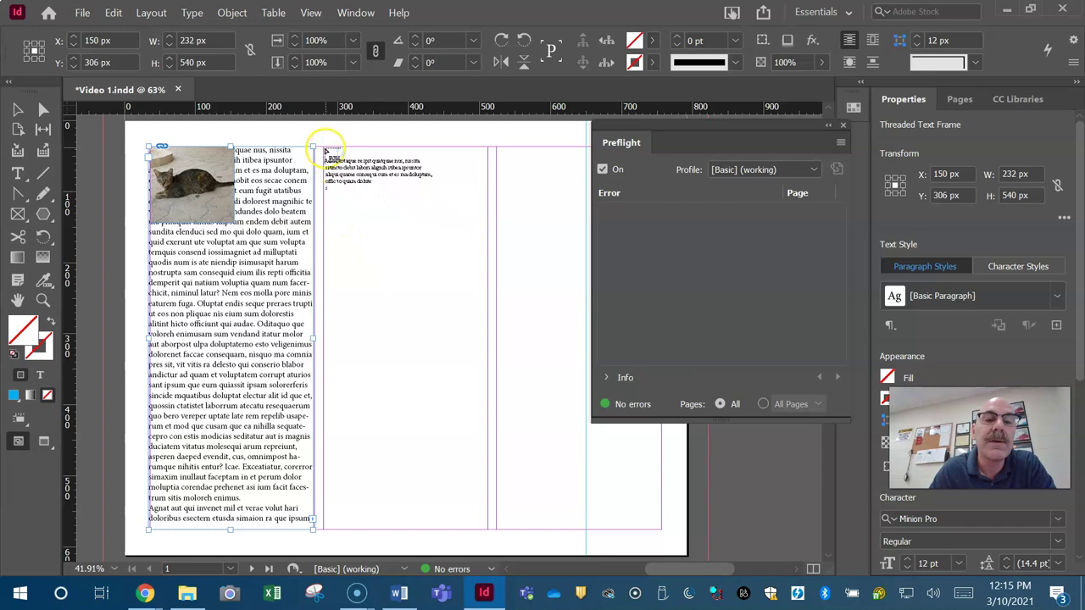
pyautogui.click(325, 151)
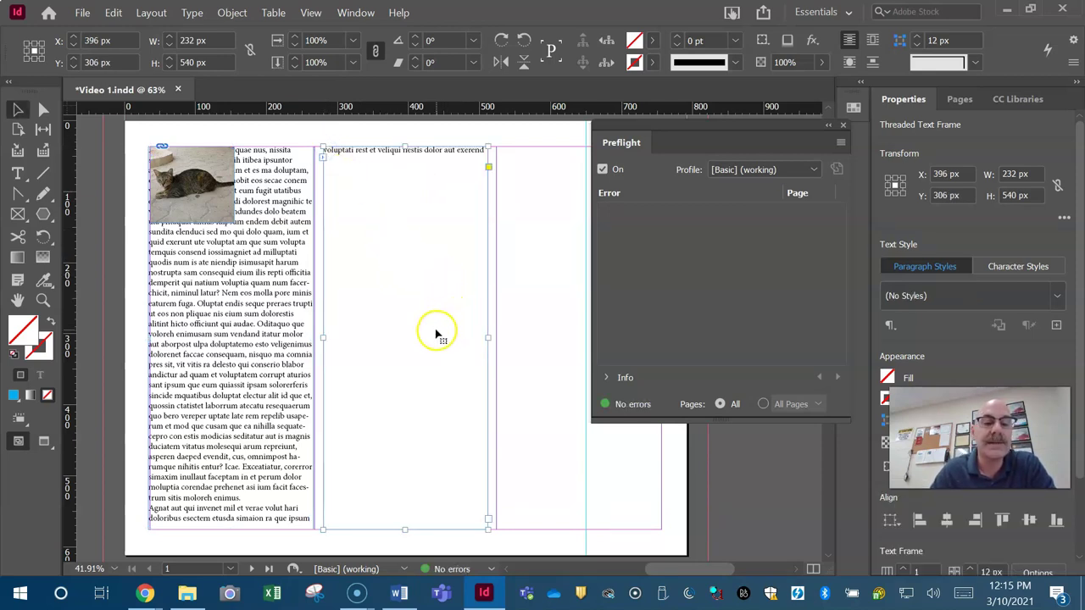
pyautogui.click(531, 292)
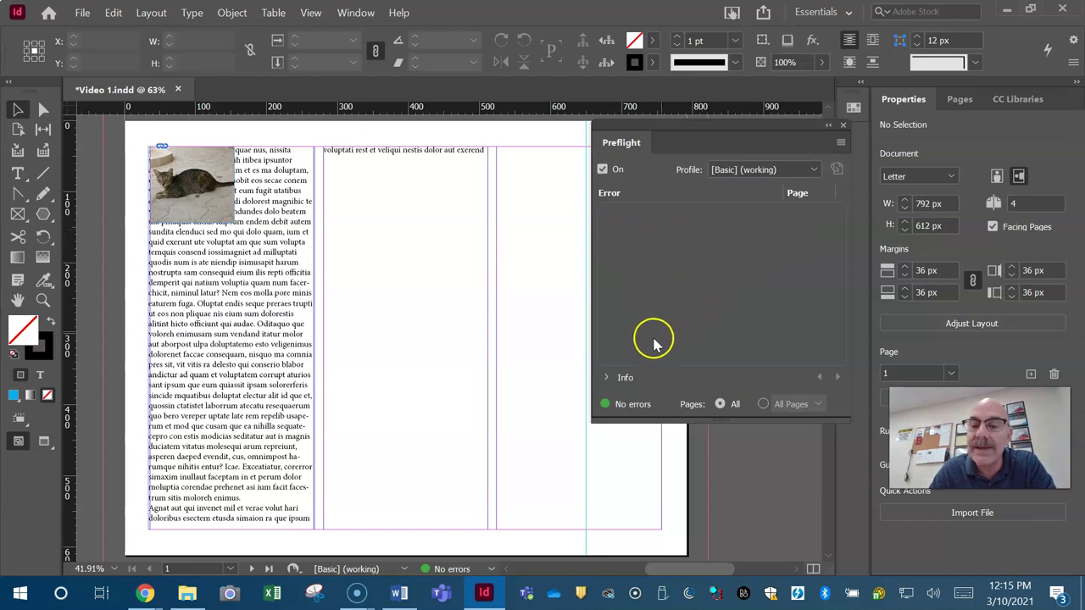
# - Expand the Info section of the Preflight panel, then open the File menu
pyautogui.click(607, 376)
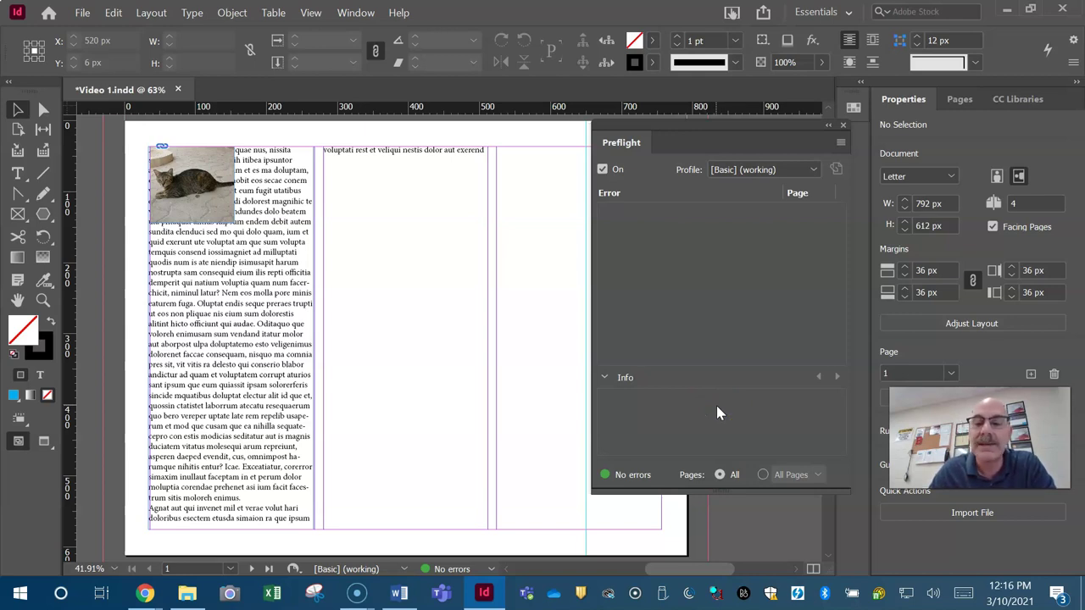
pyautogui.click(82, 12)
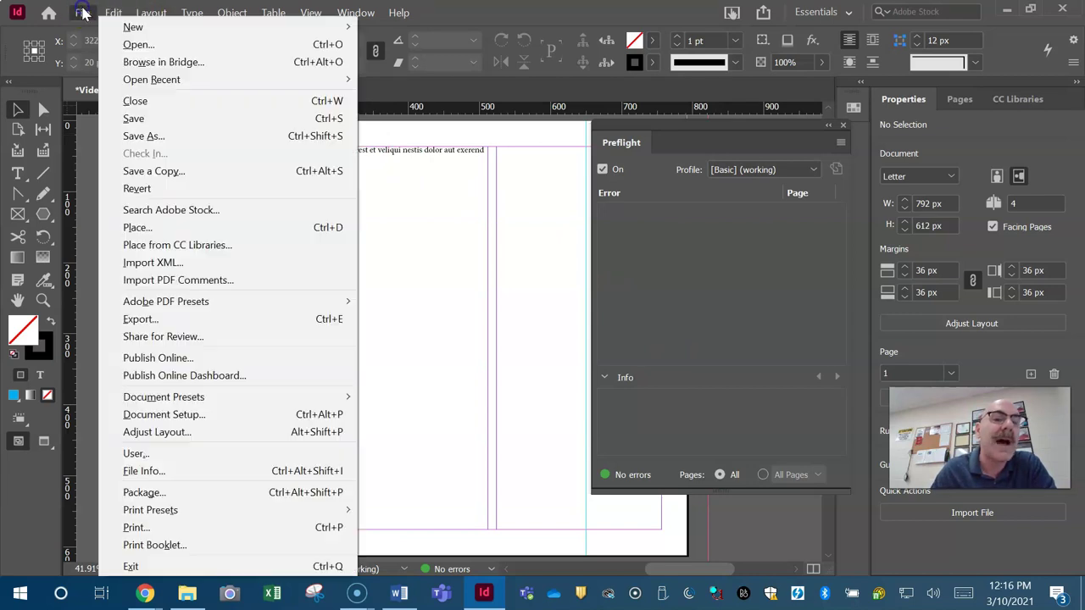
pyautogui.click(254, 414)
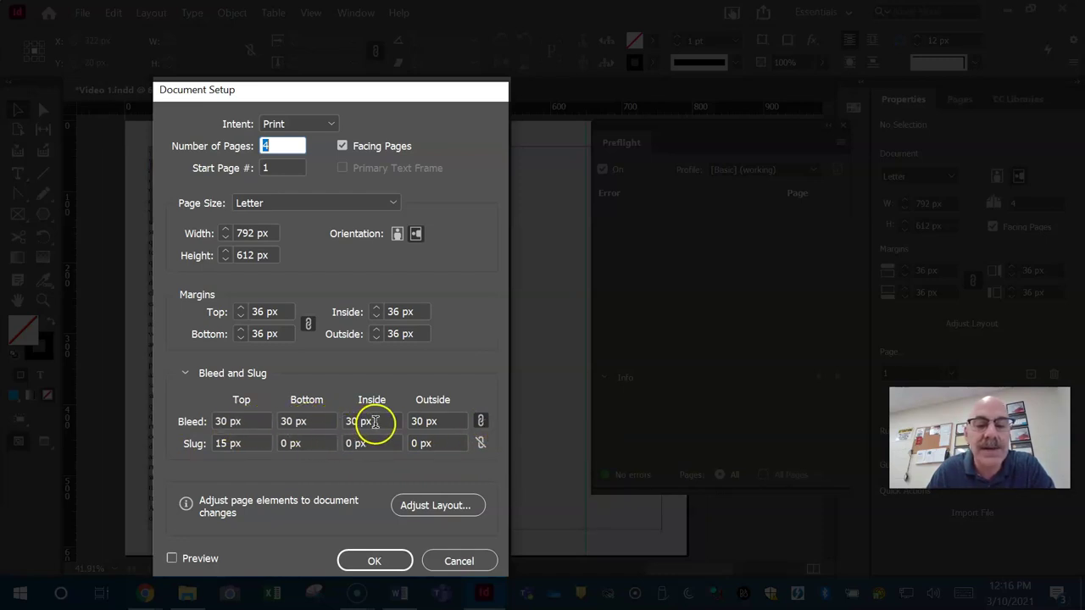
pyautogui.click(482, 424)
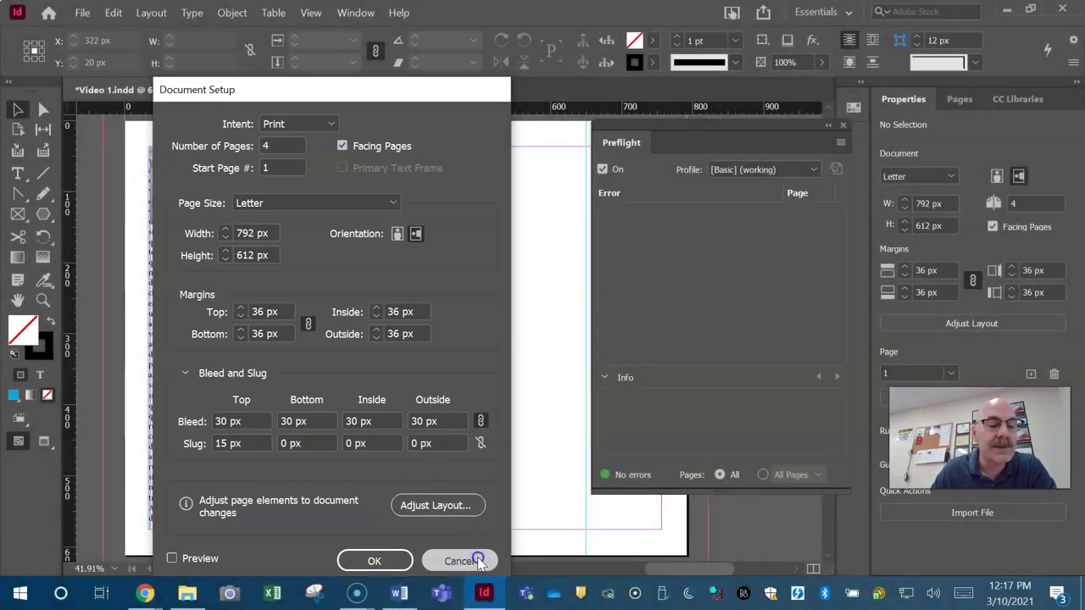
pyautogui.click(473, 560)
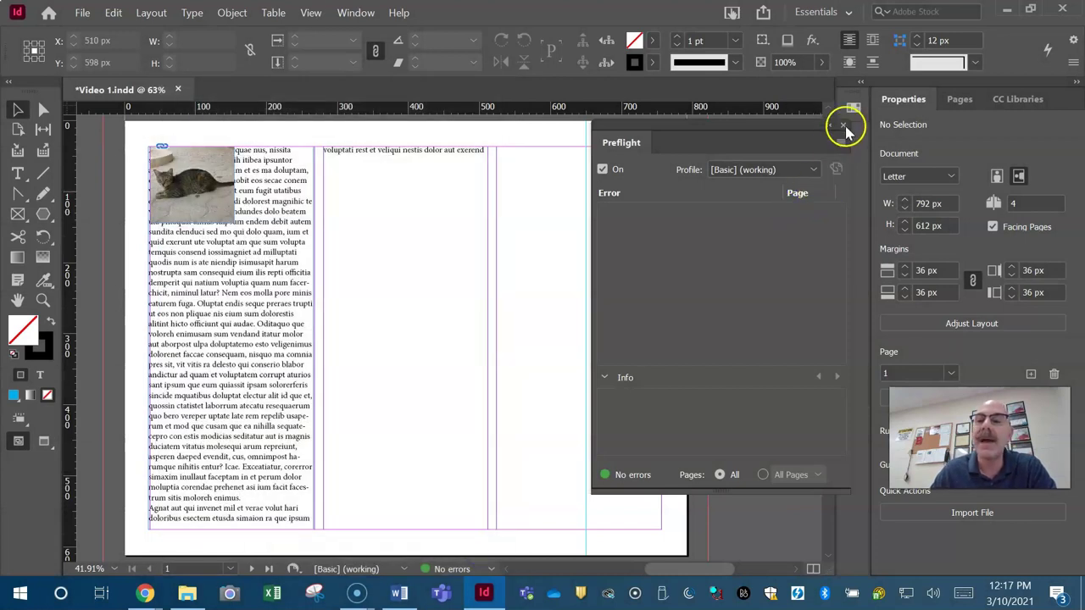
# - Collapse the Preflight panel to its icon, then select and deselect the cat image
pyautogui.click(844, 126)
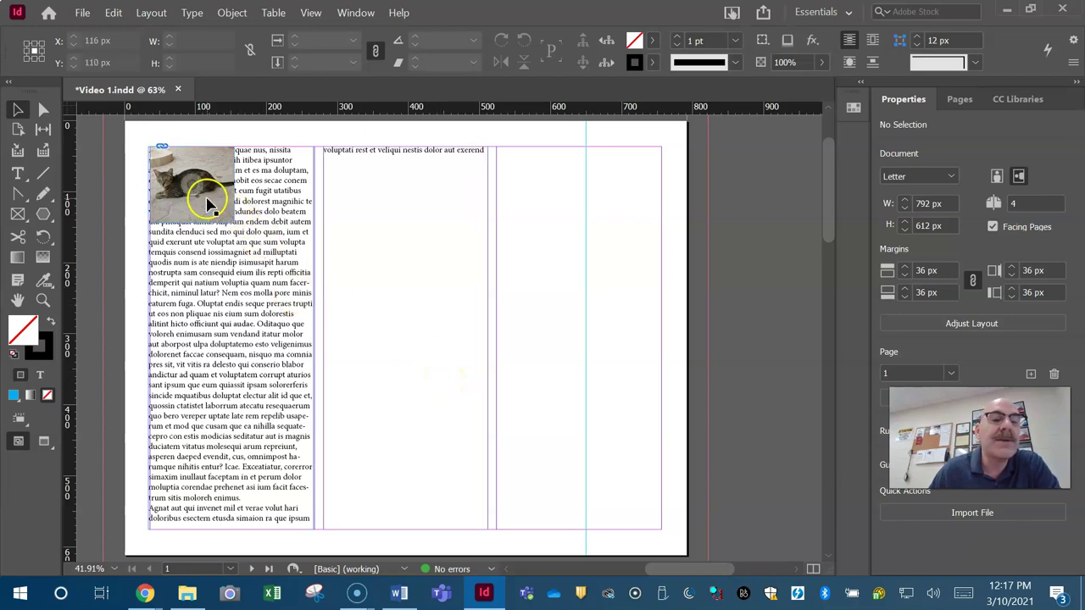
pyautogui.moveTo(213, 206)
pyautogui.mouseDown()
pyautogui.moveTo(235, 269)
pyautogui.moveTo(208, 194)
pyautogui.moveTo(245, 247)
pyautogui.moveTo(216, 206)
pyautogui.mouseUp()
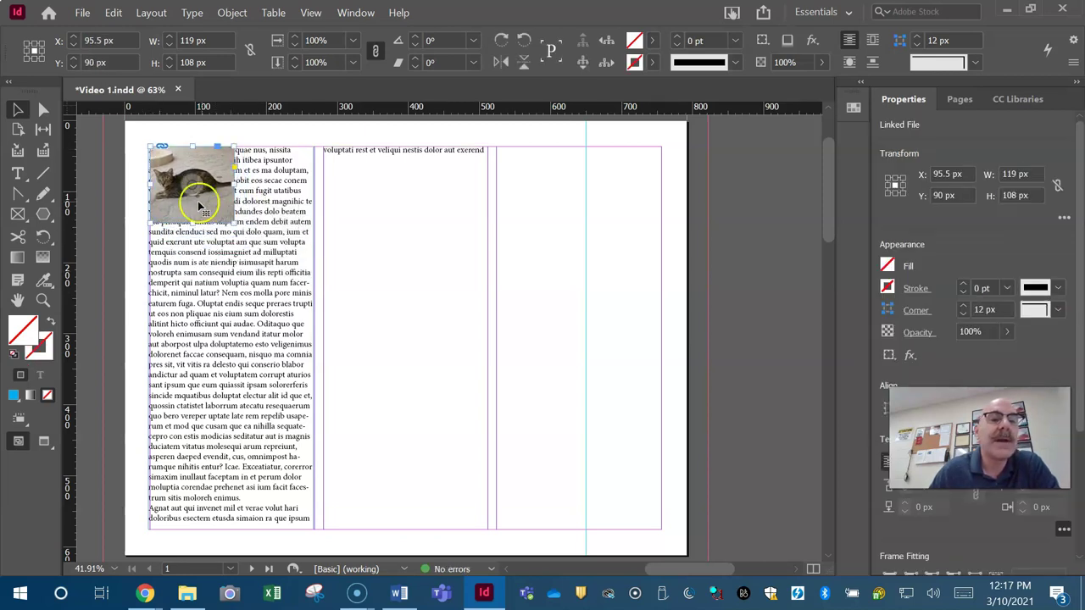
pyautogui.click(94, 210)
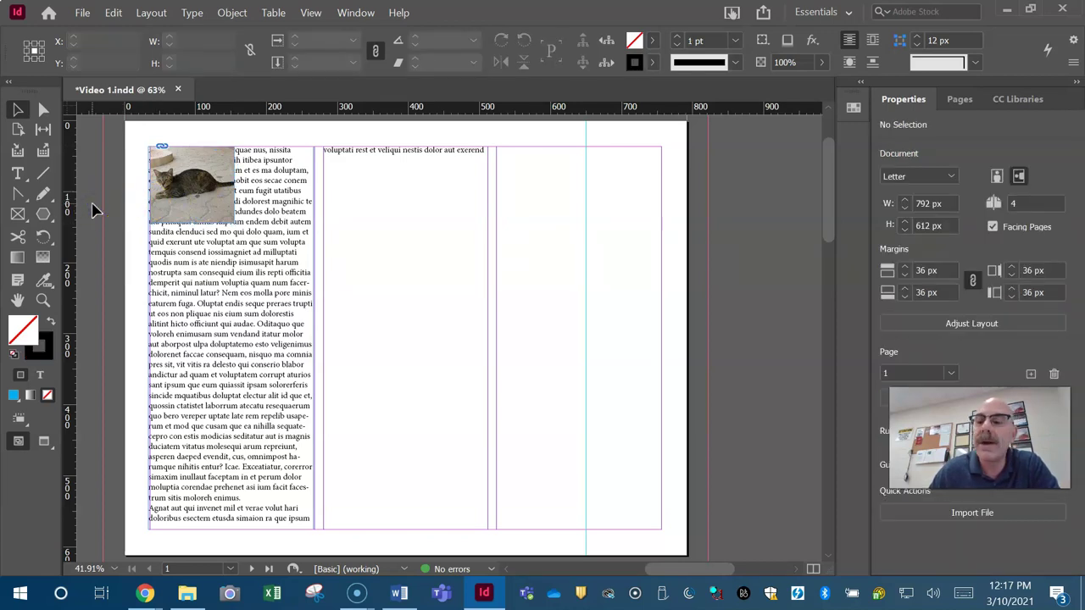
pyautogui.click(355, 13)
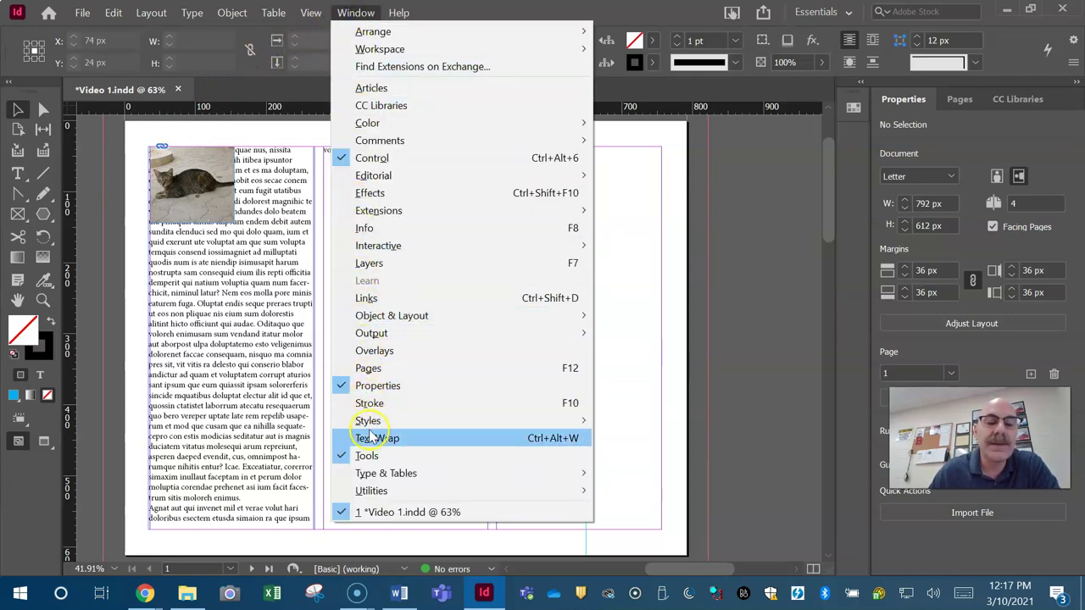
pyautogui.click(484, 447)
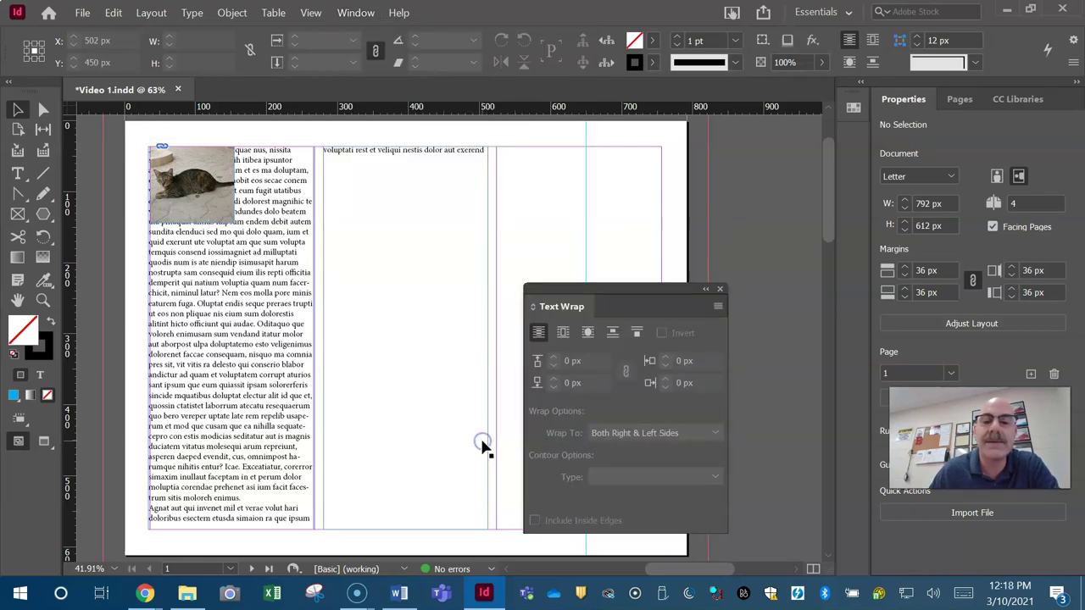
pyautogui.moveTo(625, 286); pyautogui.dragTo(670, 181)
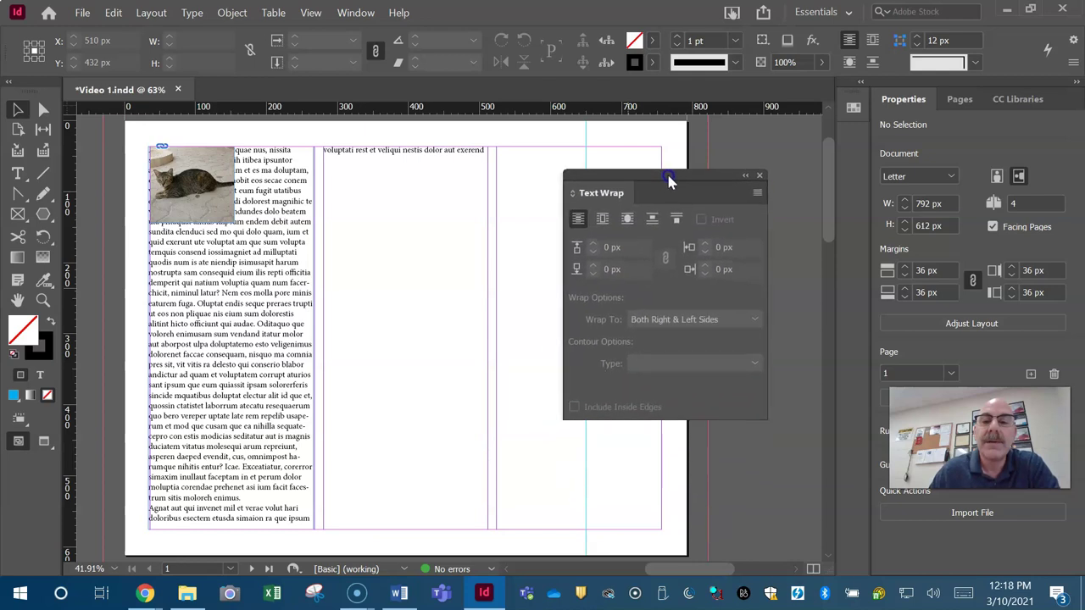
pyautogui.click(591, 216)
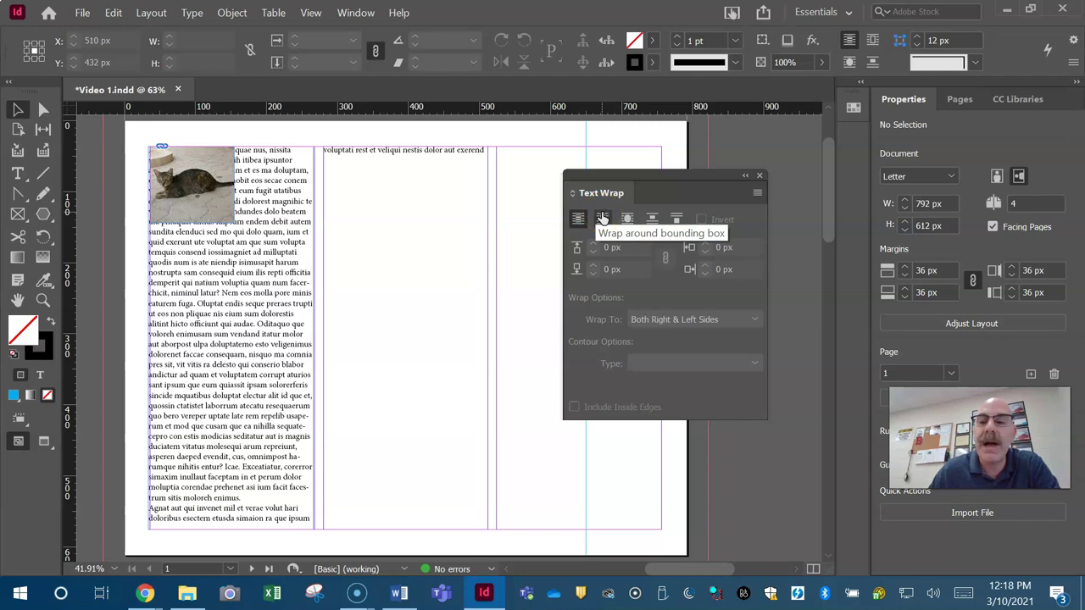
pyautogui.click(626, 219)
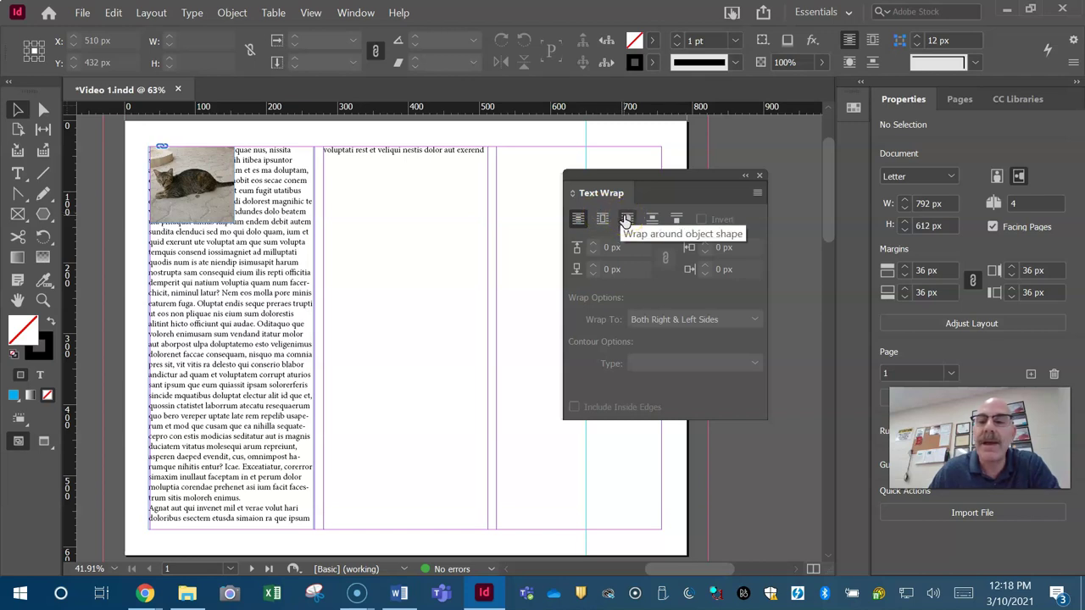
pyautogui.click(651, 220)
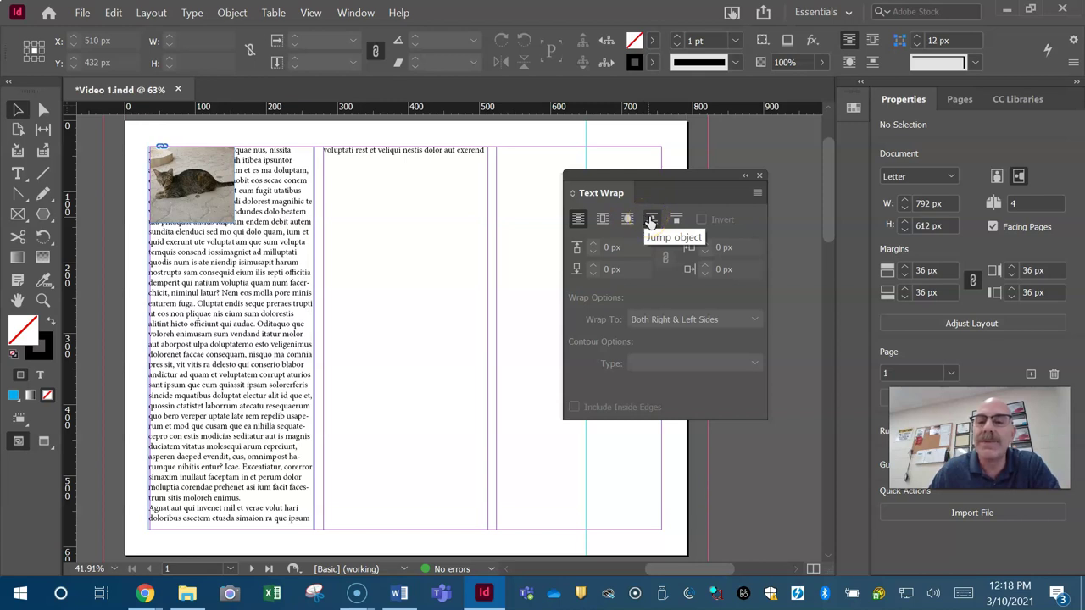
pyautogui.click(675, 219)
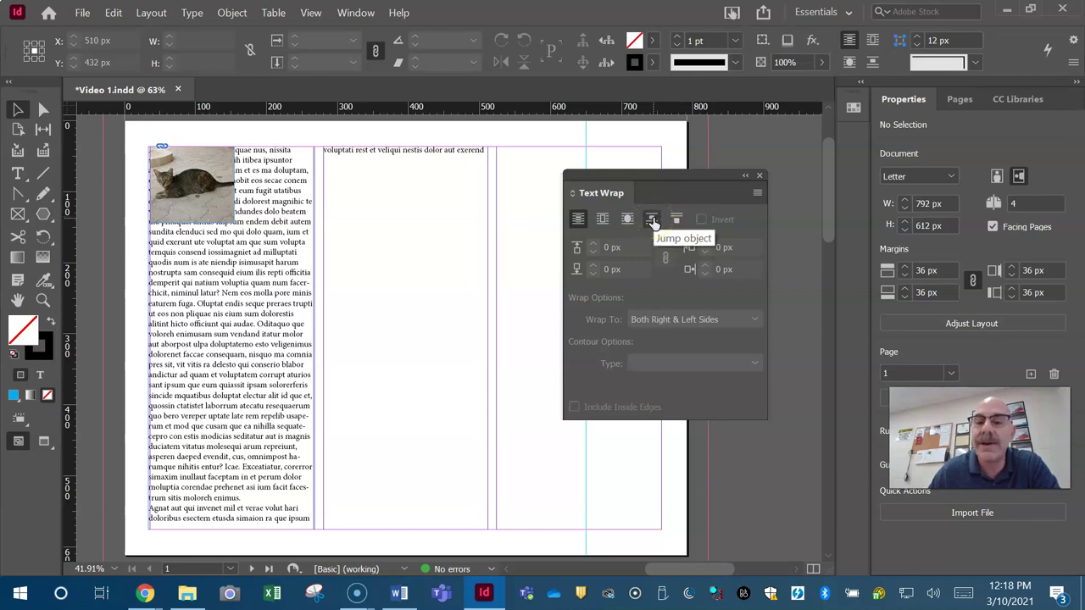
pyautogui.click(629, 220)
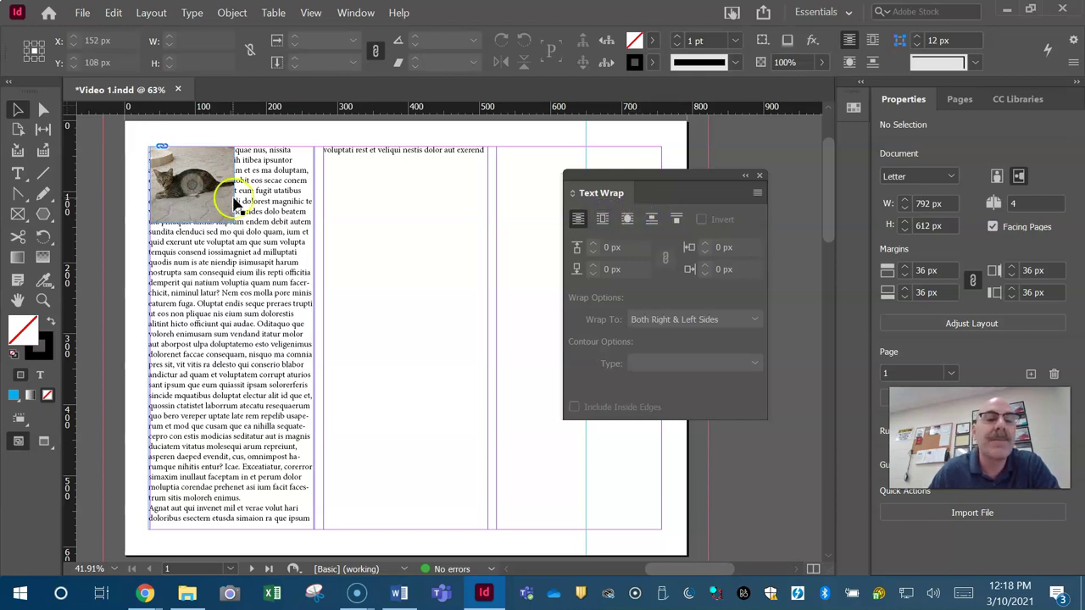
# - Apply Wrap Around Bounding Box to the cat image with a 2 px offset
pyautogui.click(180, 215)
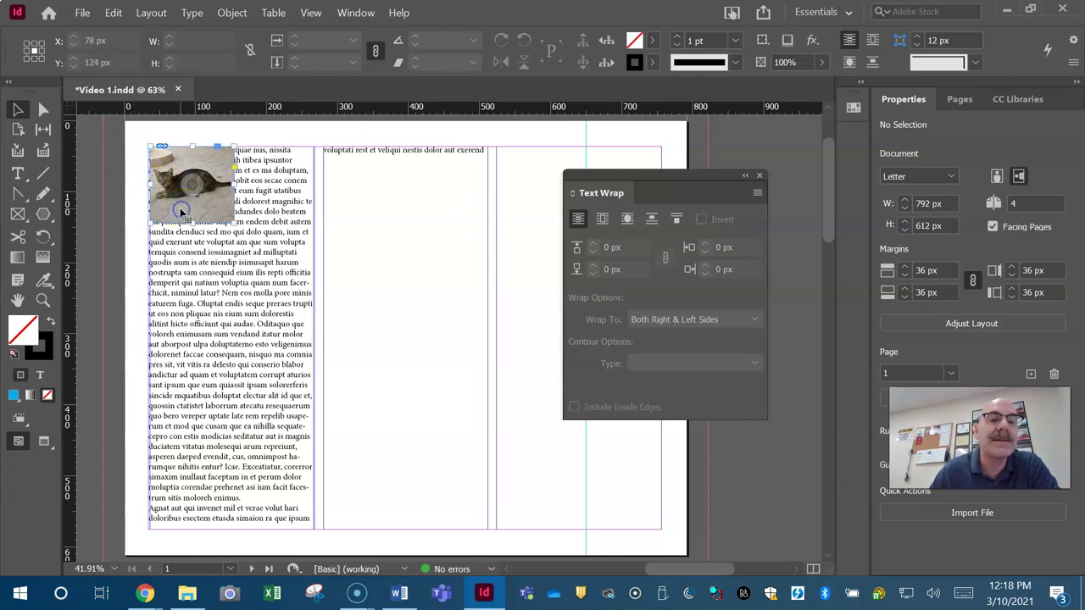
pyautogui.keyDown('shift'); pyautogui.click(240, 289); pyautogui.keyUp('shift')
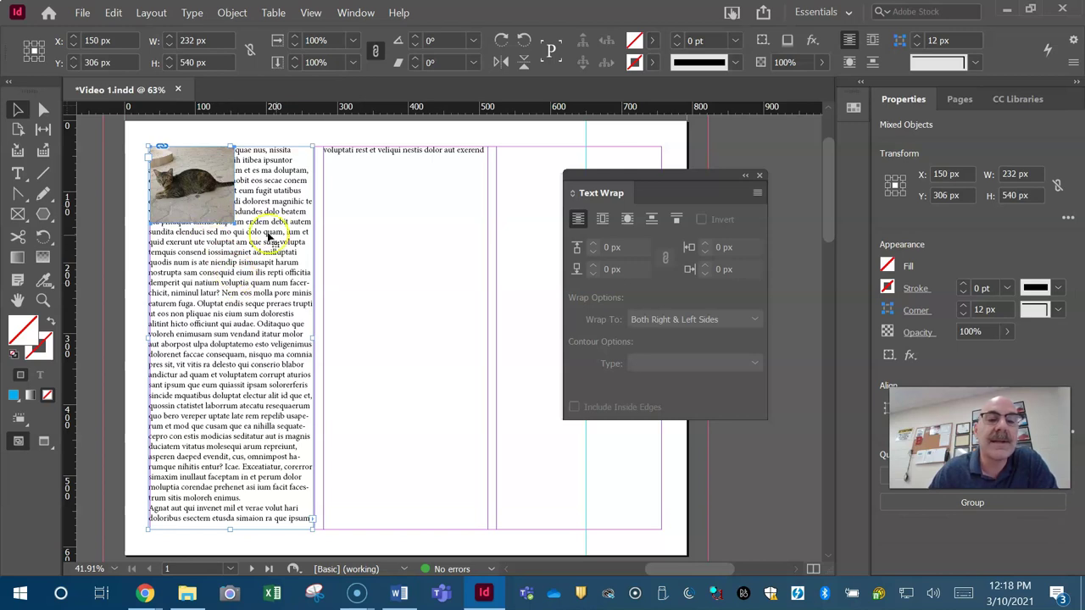
pyautogui.click(603, 221)
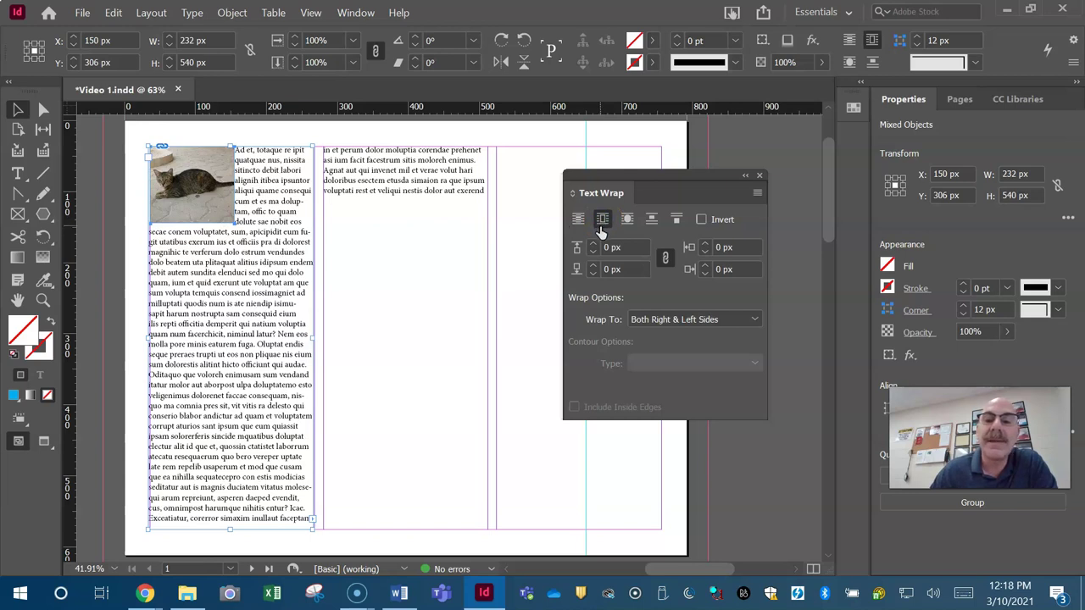
pyautogui.click(594, 244)
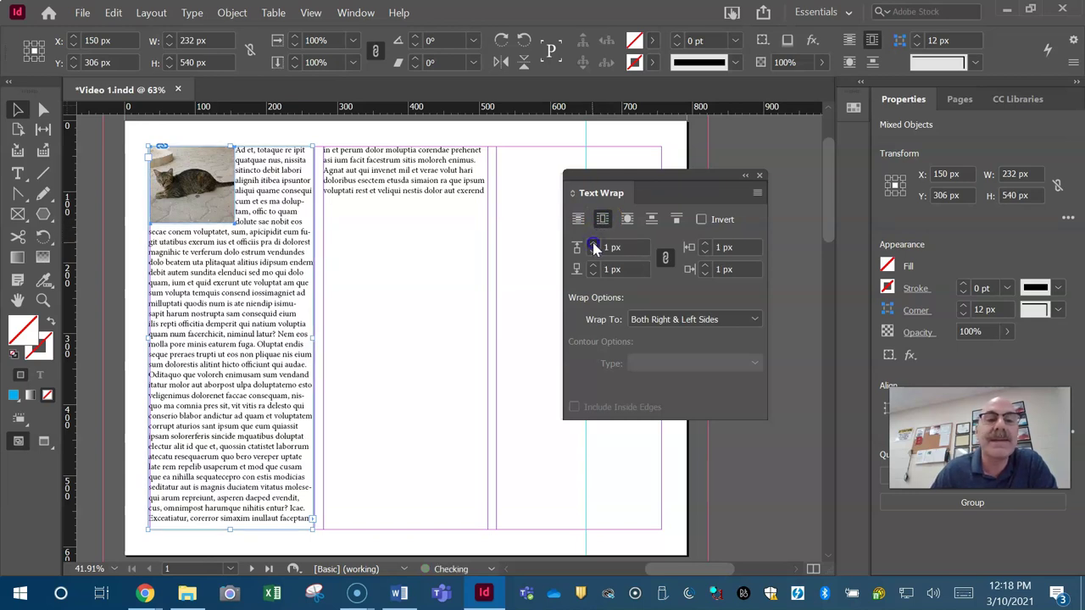
pyautogui.click(593, 244)
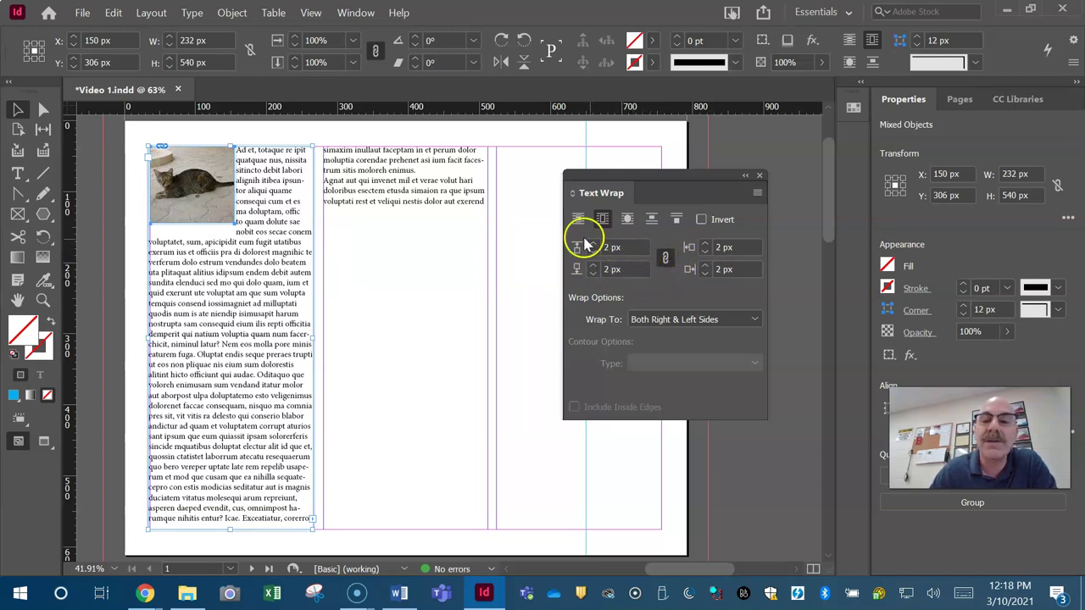
# - Unlink the wrap offsets, raise the left to 4 px and right to 5 px, and close Text Wrap
pyautogui.click(665, 257)
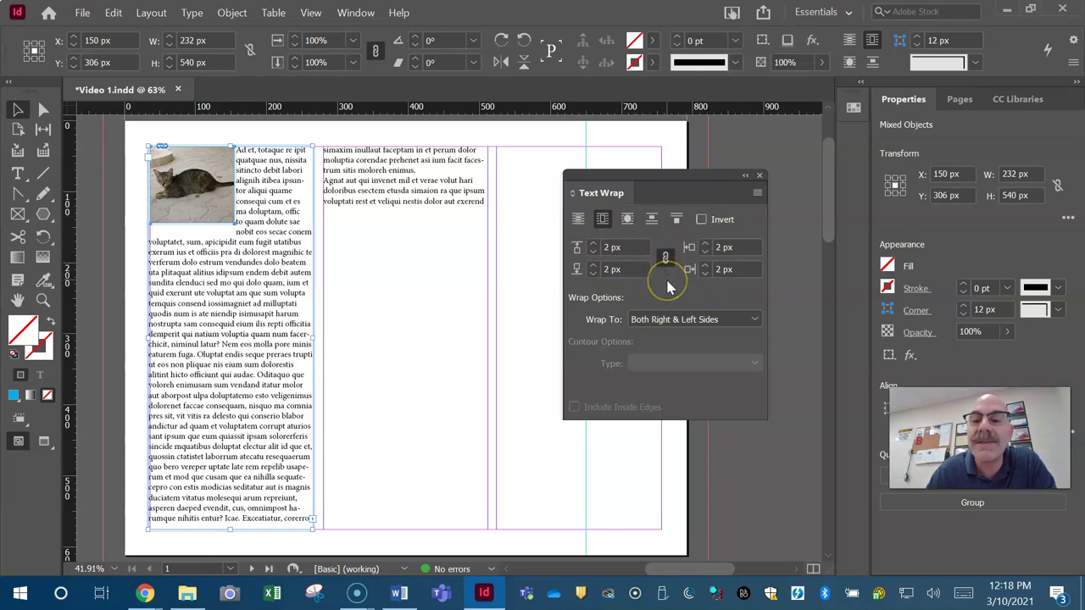
pyautogui.click(665, 258)
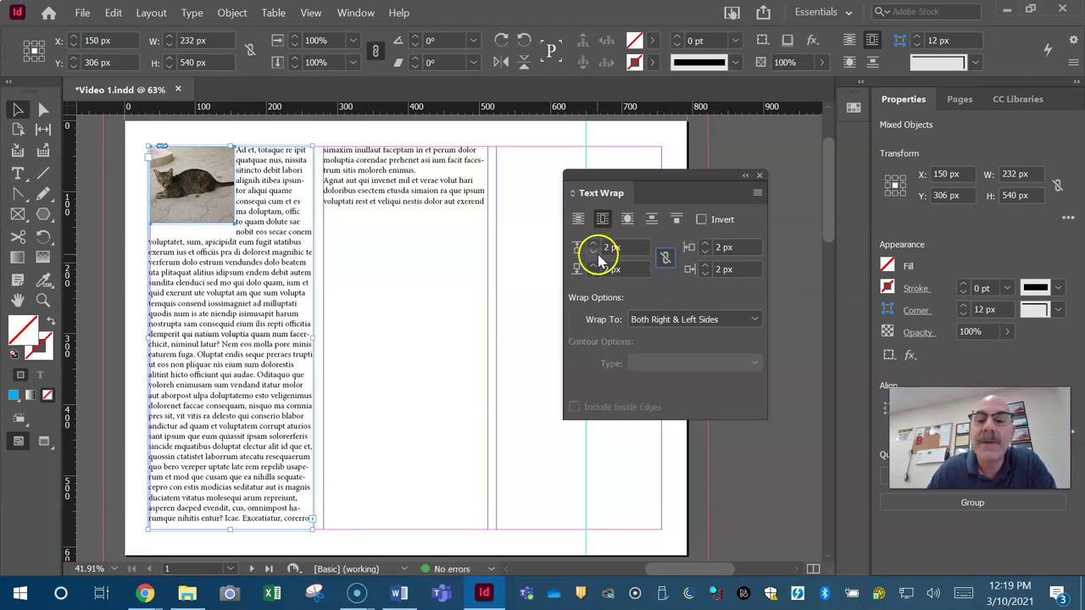
pyautogui.click(706, 245)
pyautogui.click(707, 265)
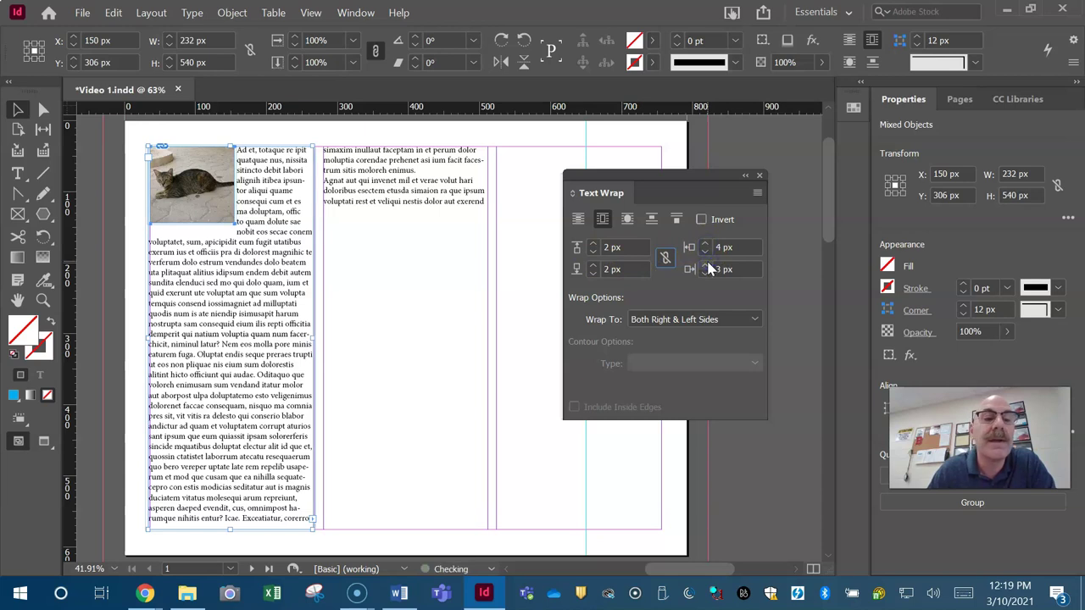
pyautogui.click(707, 265)
pyautogui.click(707, 266)
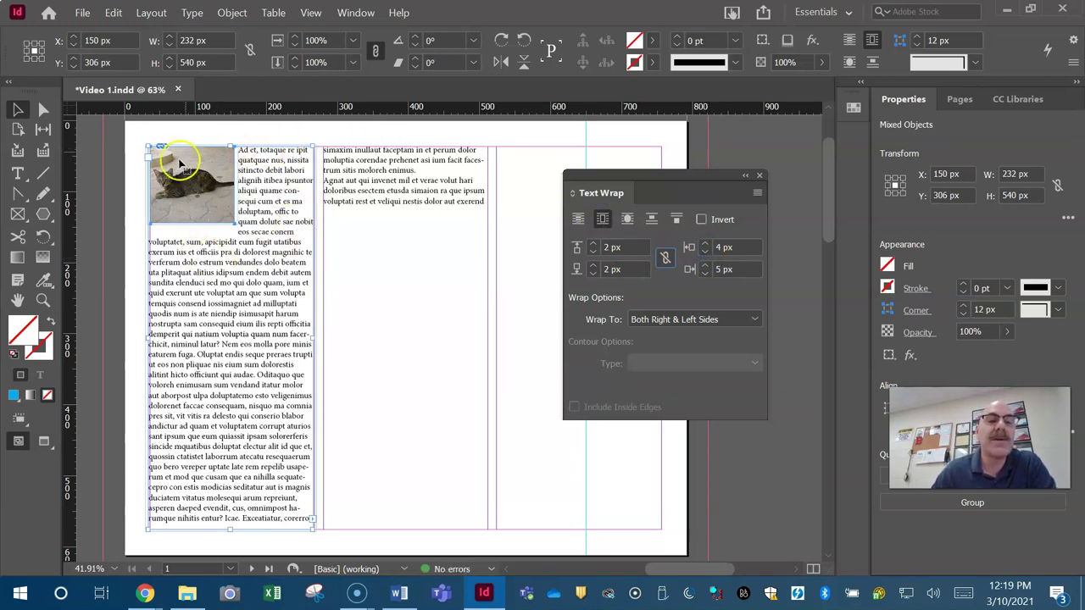
pyautogui.moveTo(179, 165); pyautogui.dragTo(213, 194)
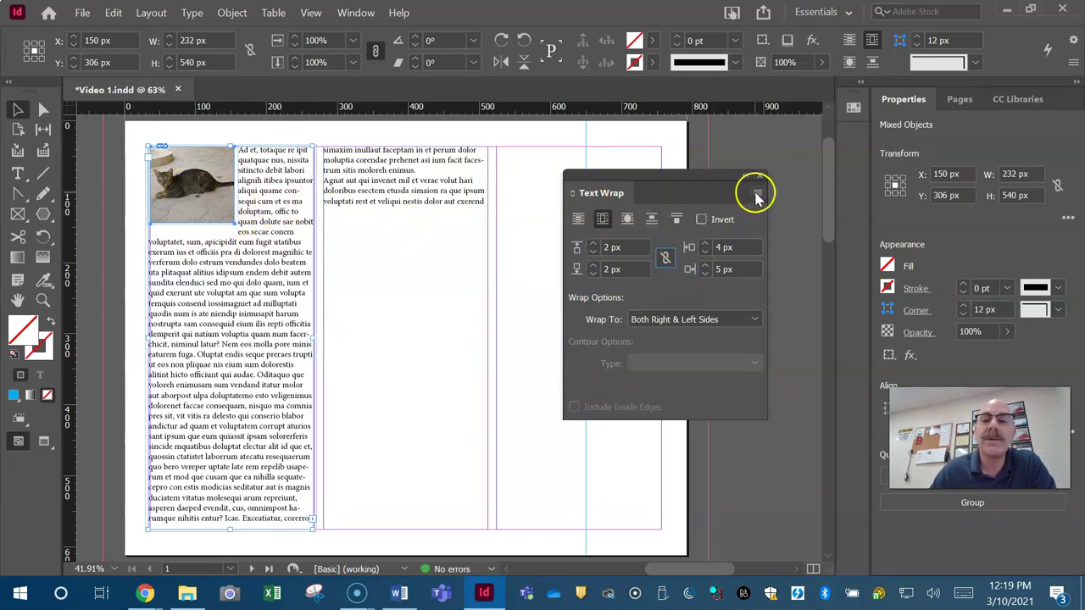
pyautogui.click(761, 176)
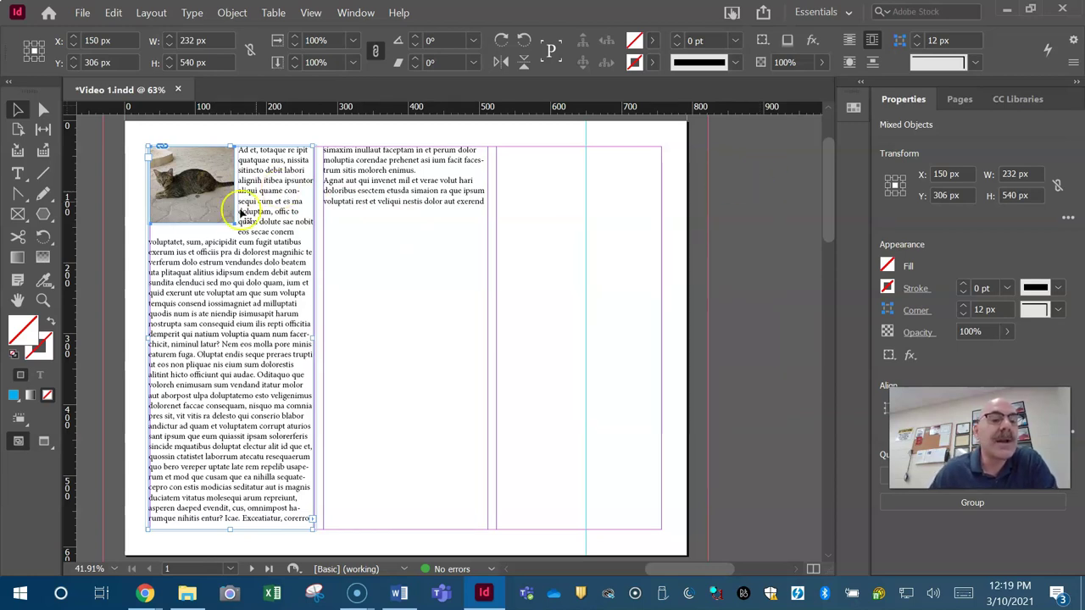
# - Draw a 00a0ed blue-filled rectangle, about 190 × 64 px, across the second and third columns
pyautogui.click(50, 223)
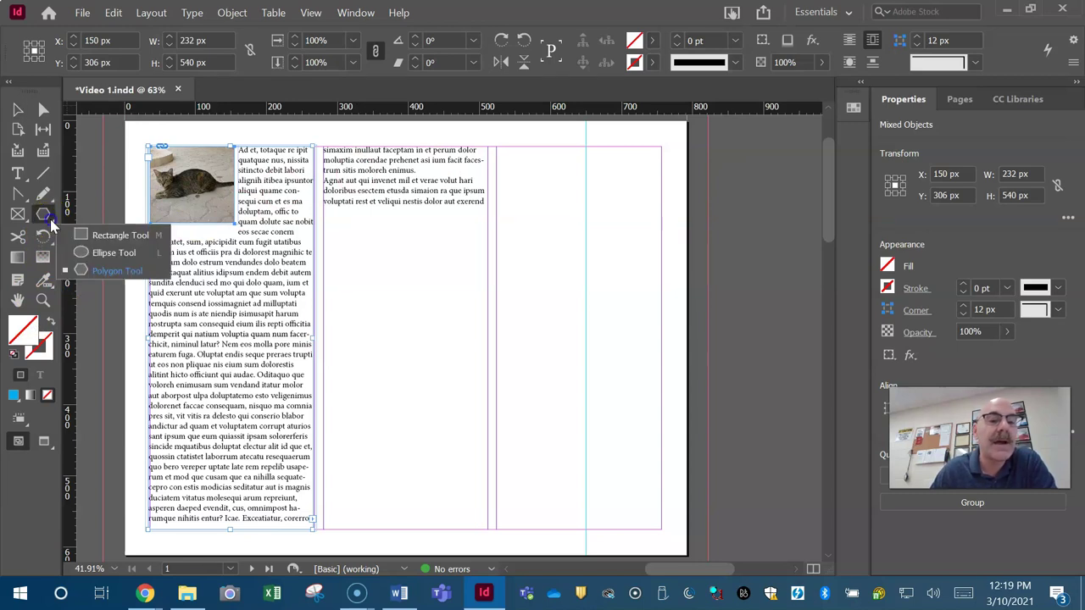
pyautogui.click(118, 234)
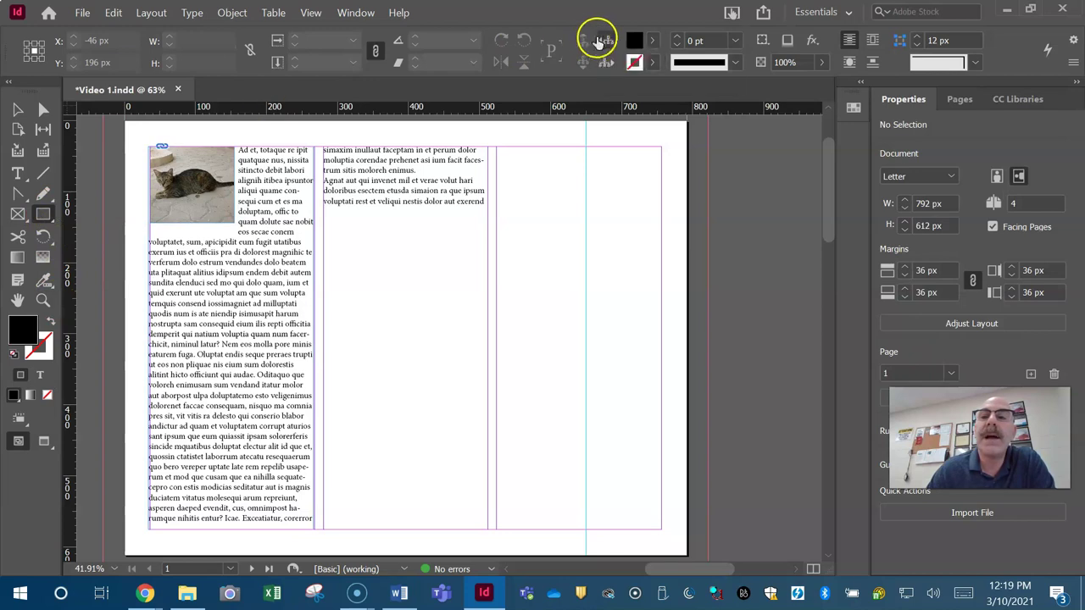
pyautogui.doubleClick(634, 40)
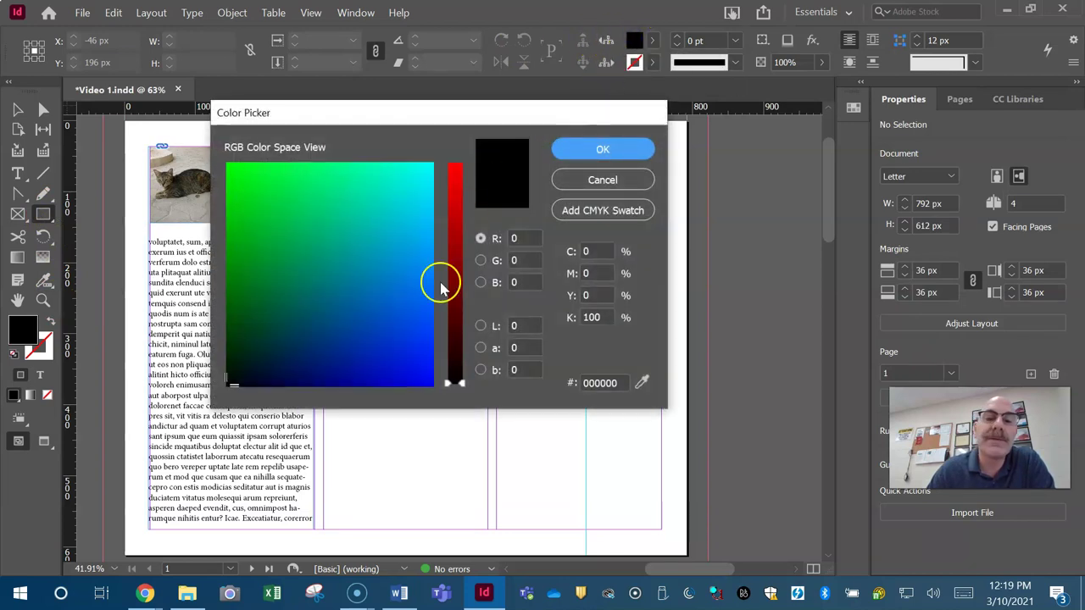
pyautogui.click(416, 244)
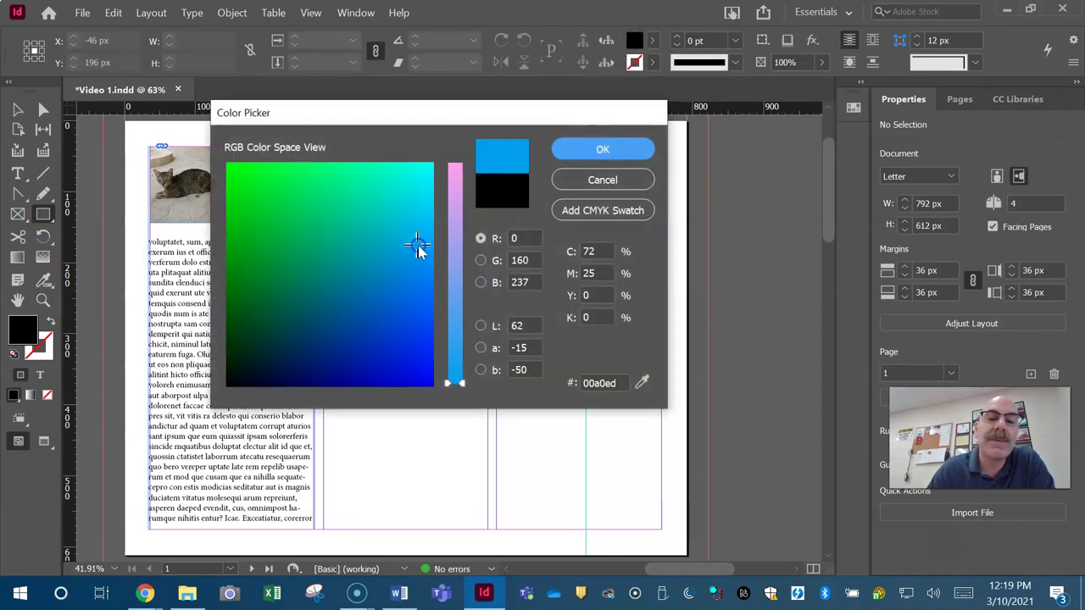
pyautogui.click(572, 146)
pyautogui.moveTo(419, 293); pyautogui.dragTo(558, 343)
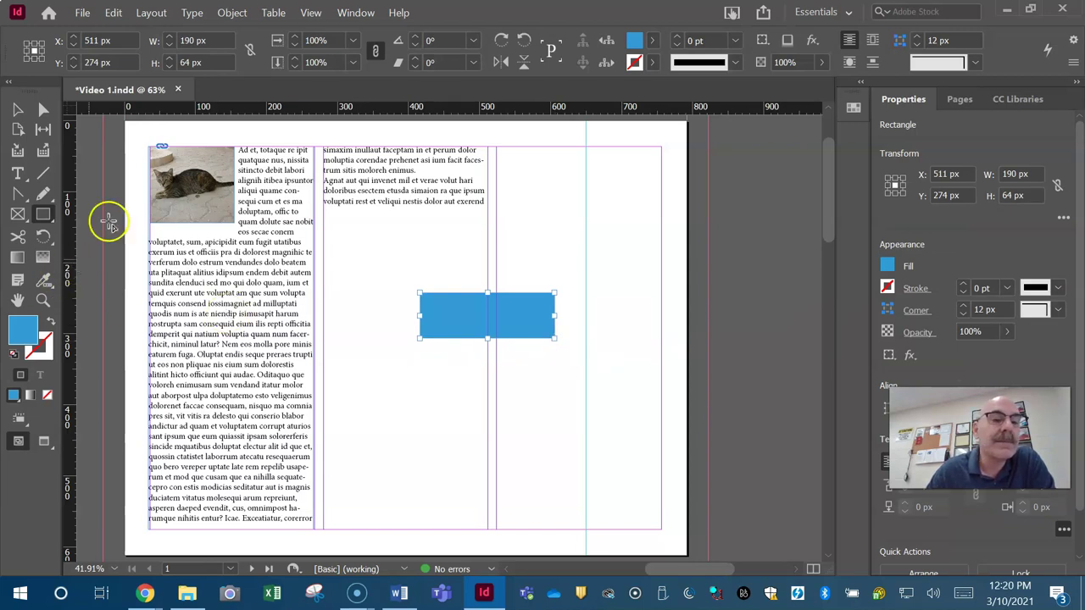
# - Create a 100 × 100 px three-sided polygon in the third column with the Polygon Tool
pyautogui.click(19, 108)
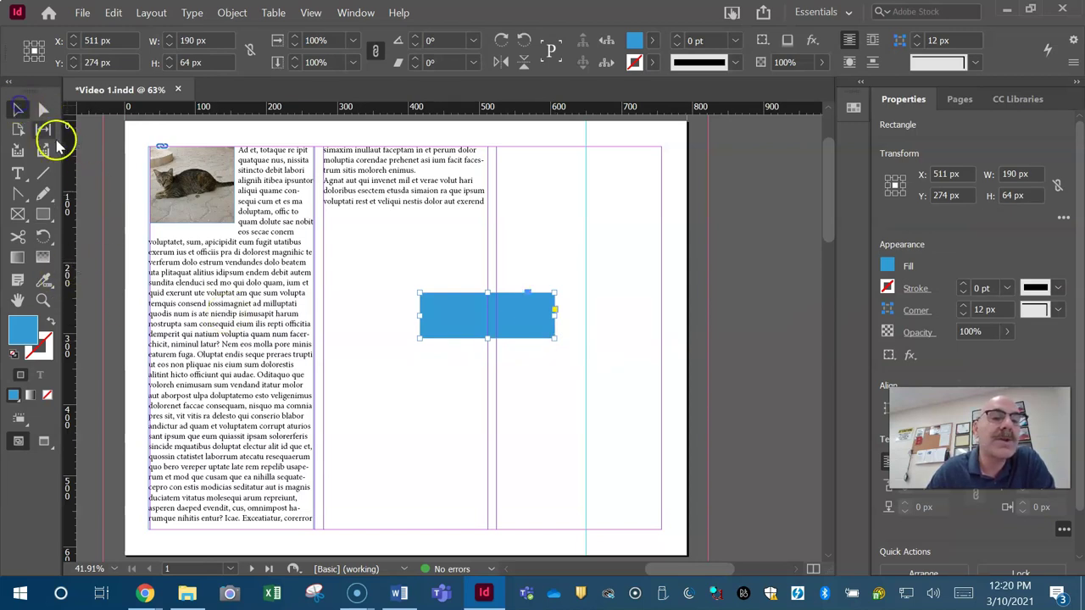
pyautogui.click(88, 172)
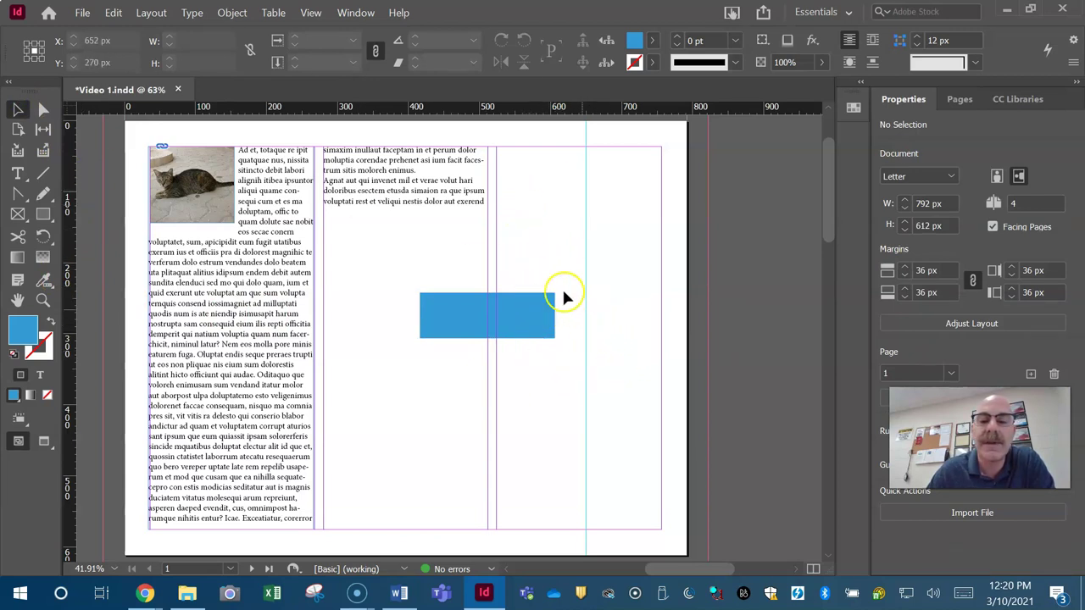
pyautogui.click(47, 219)
pyautogui.moveTo(54, 227); pyautogui.dragTo(104, 267)
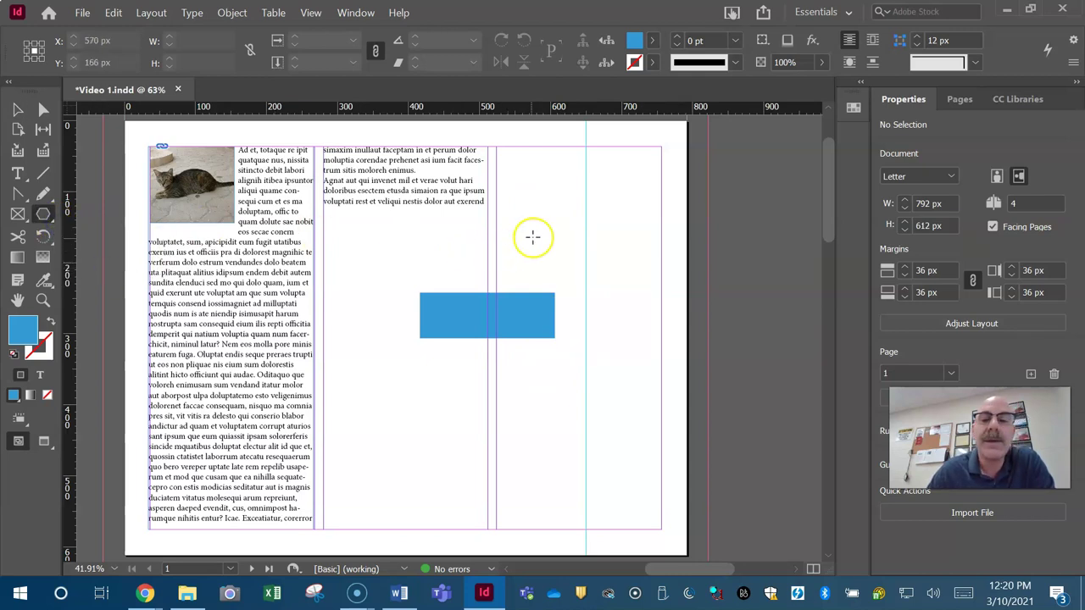
pyautogui.click(549, 214)
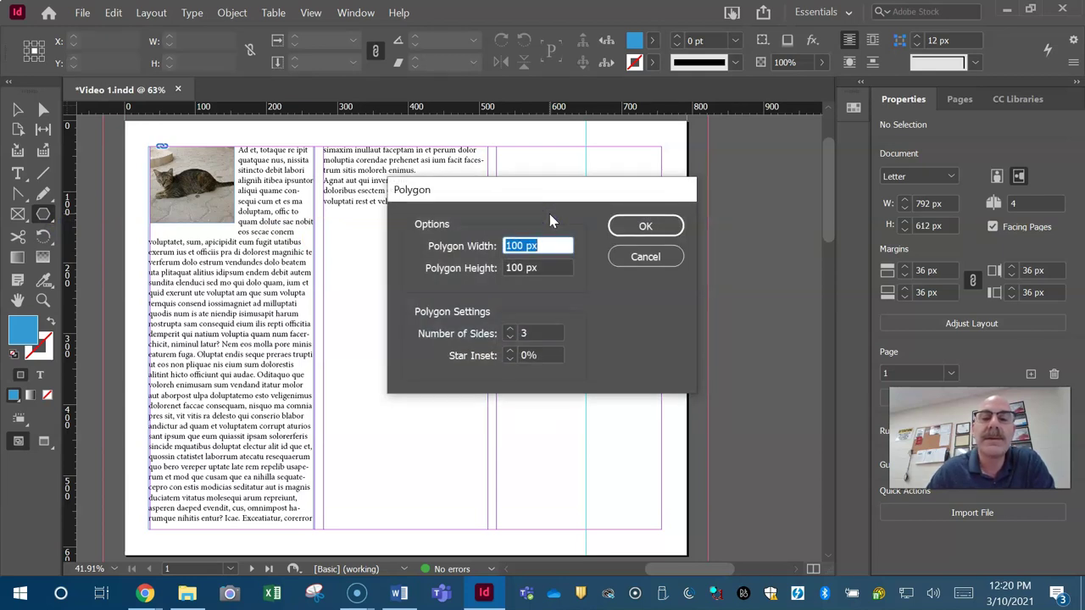
pyautogui.moveTo(562, 195); pyautogui.dragTo(692, 164)
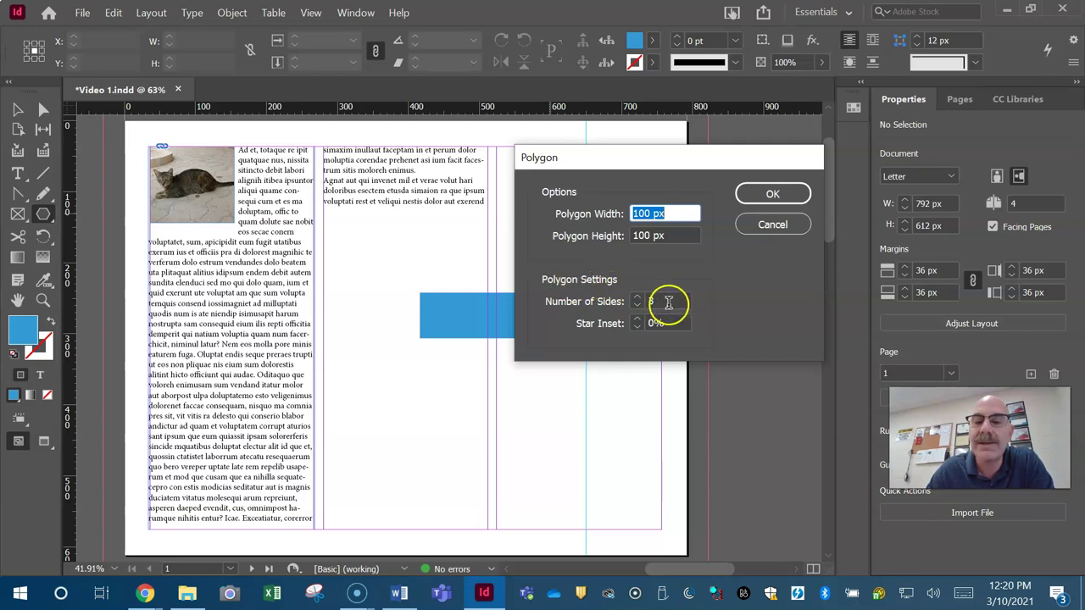
pyautogui.click(768, 194)
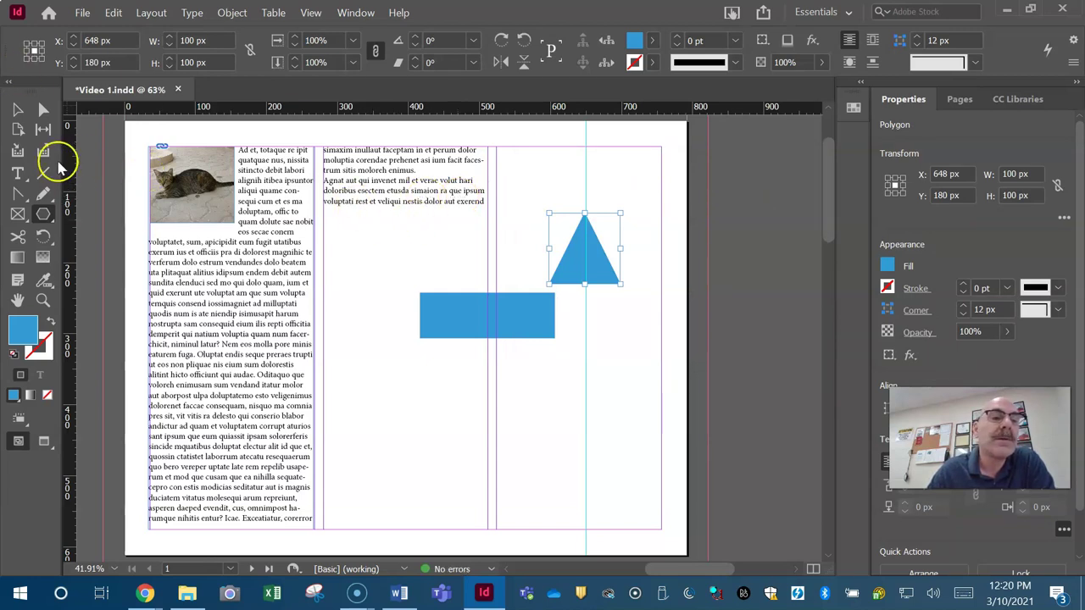
# - Move the triangle to the bar's right end, rotate it 90° clockwise, and nudge it to Y 273 px
pyautogui.click(17, 110)
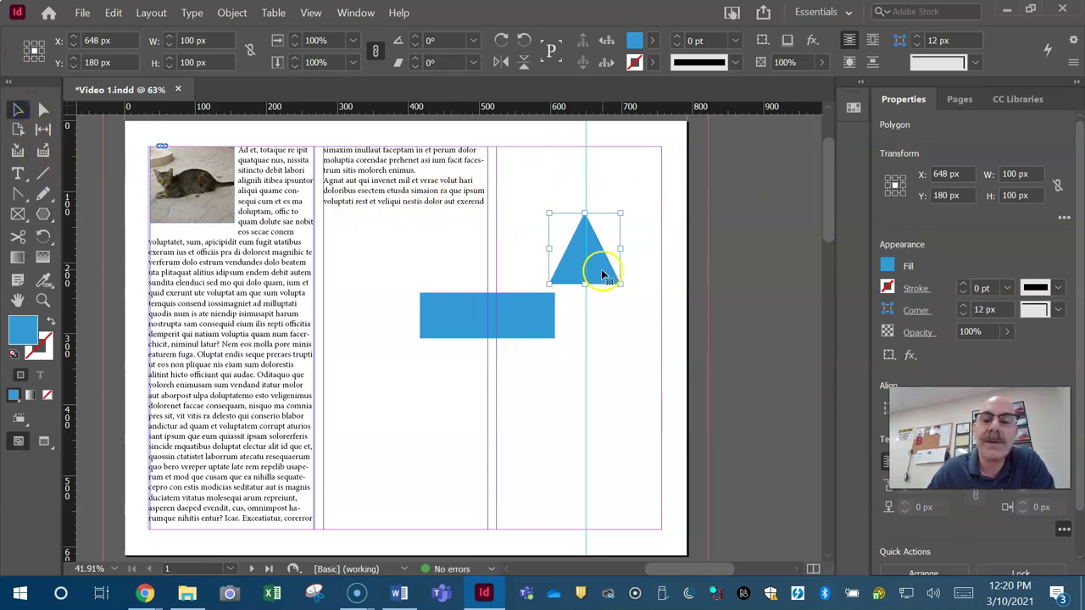
pyautogui.moveTo(604, 283); pyautogui.dragTo(598, 344)
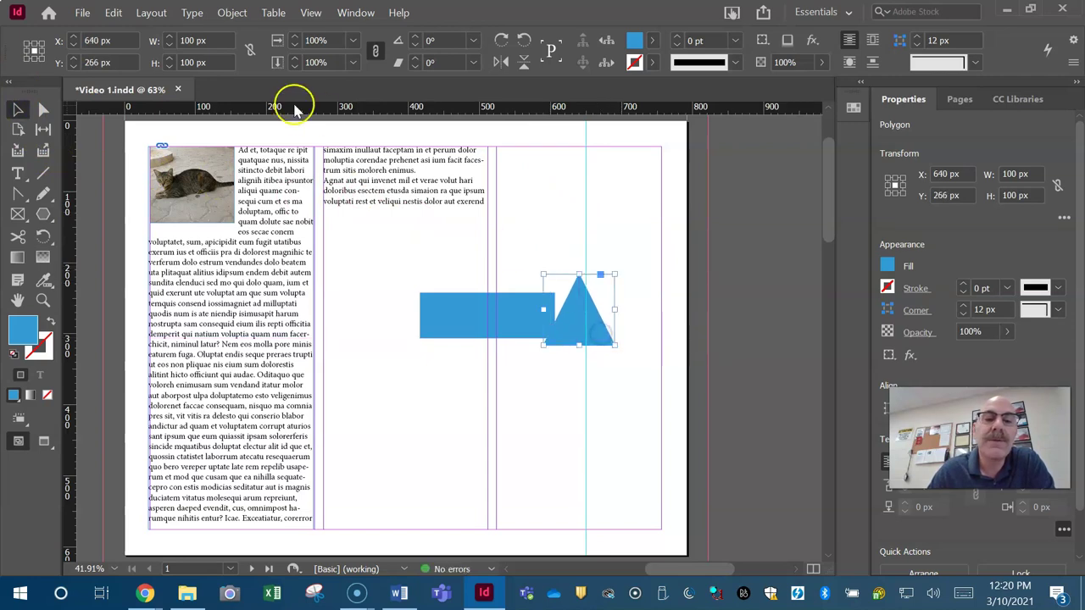
pyautogui.click(115, 15)
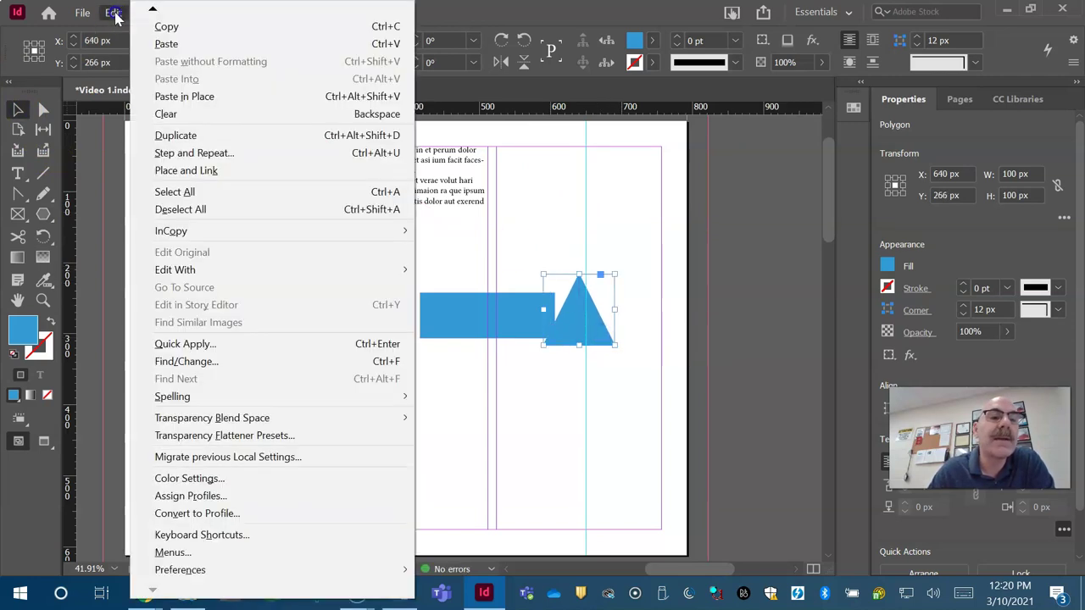
pyautogui.press('Escape')
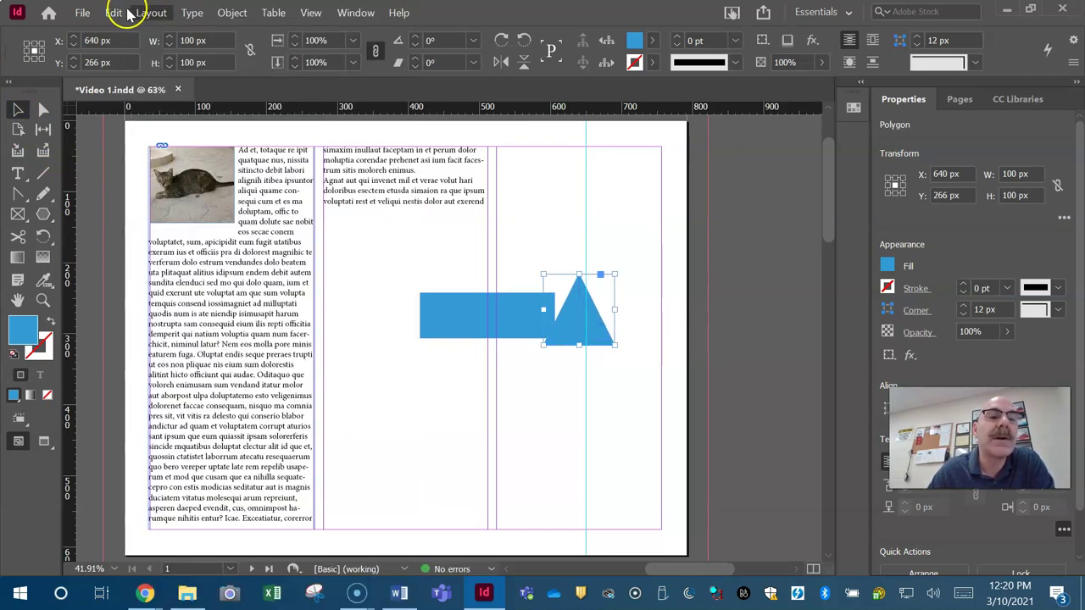
pyautogui.click(231, 13)
pyautogui.moveTo(245, 38)
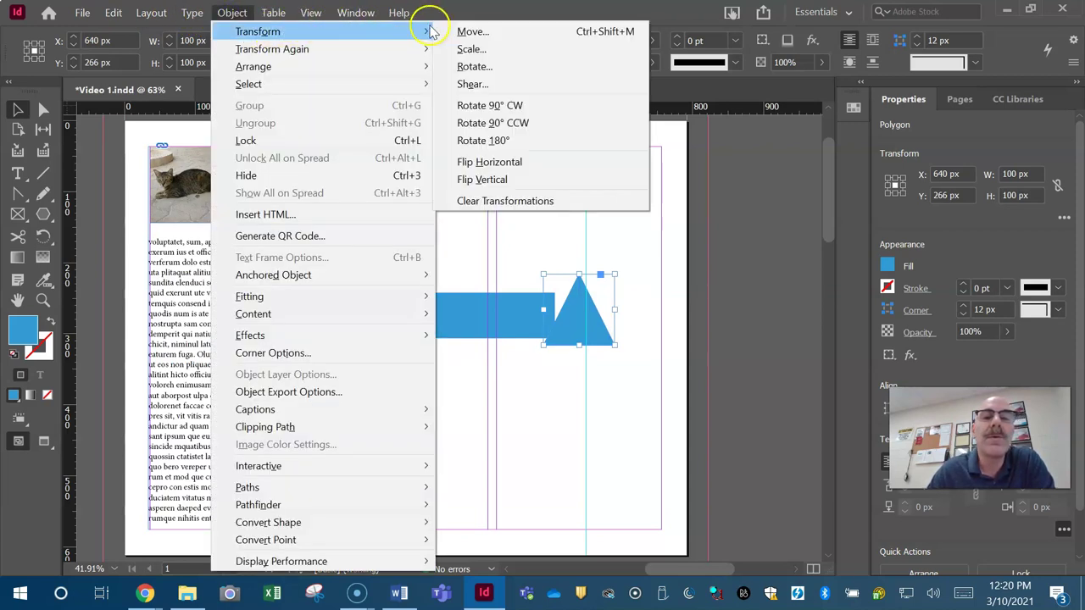
pyautogui.click(509, 106)
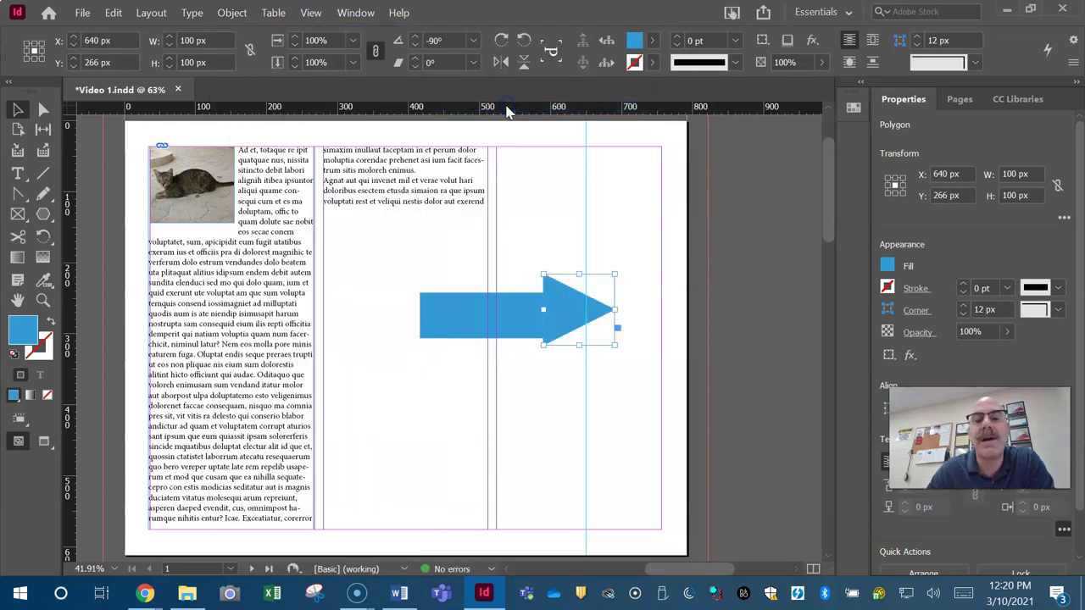
pyautogui.press('Down')
pyautogui.press('Down')
pyautogui.press('Down')
pyautogui.press('Down')
pyautogui.press('Down')
pyautogui.press('Down')
pyautogui.press('Down')
pyautogui.press('Down')
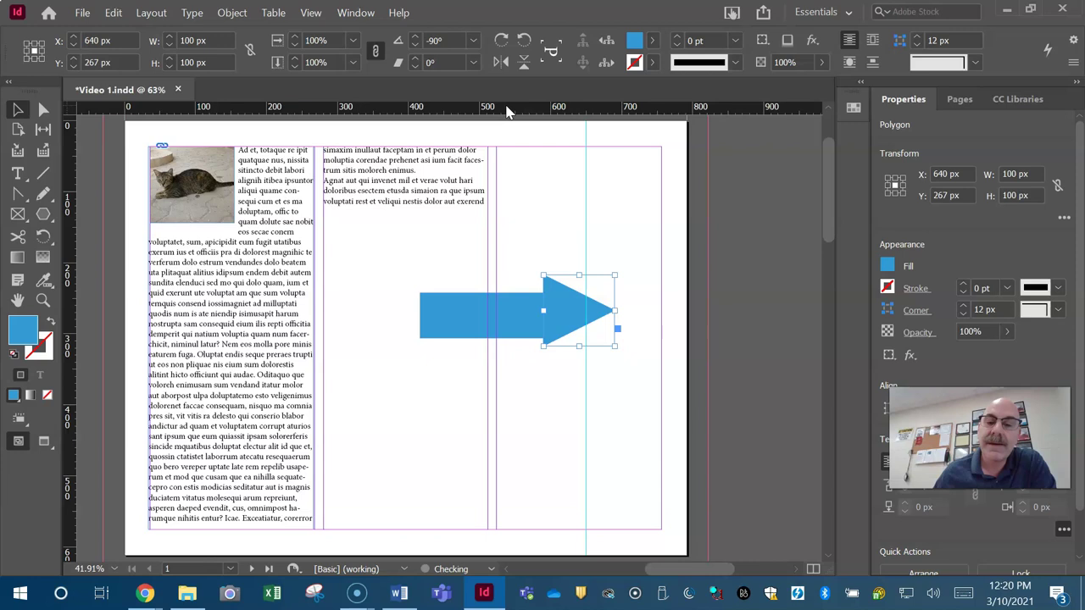
pyautogui.press('Up')
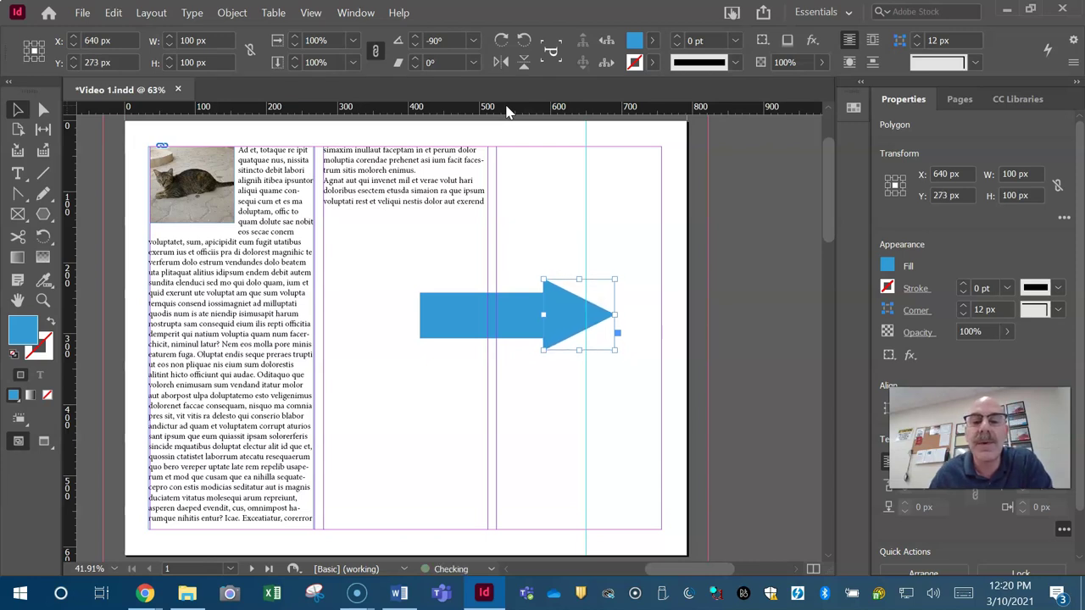
# - Try selecting the arrowhead triangle and rectangle body together, then deselect them
pyautogui.click(435, 243)
pyautogui.click(569, 315)
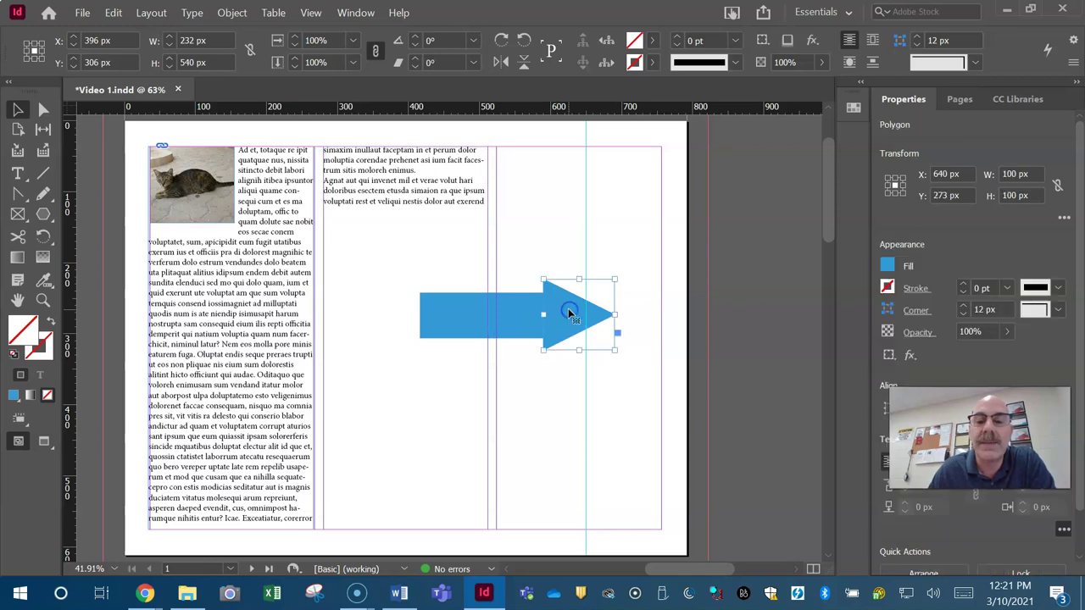
pyautogui.click(506, 319)
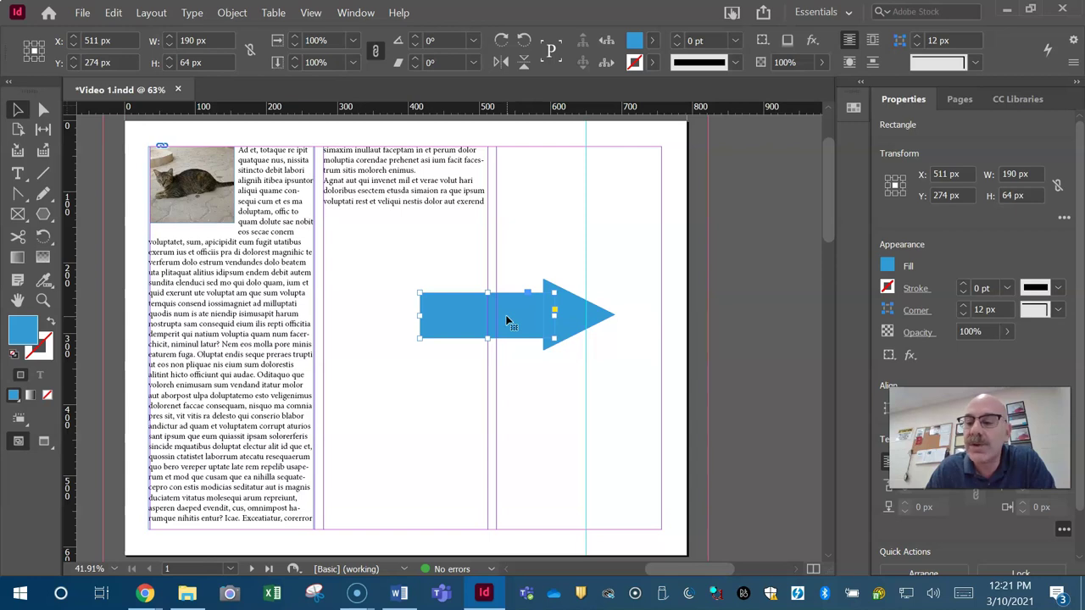
pyautogui.click(637, 412)
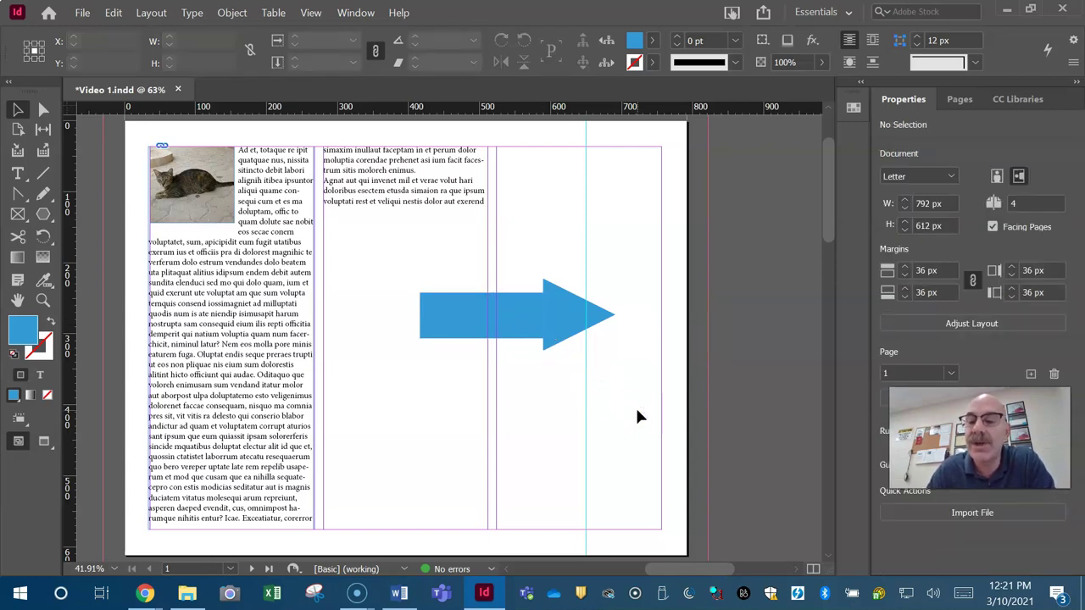
pyautogui.click(574, 312)
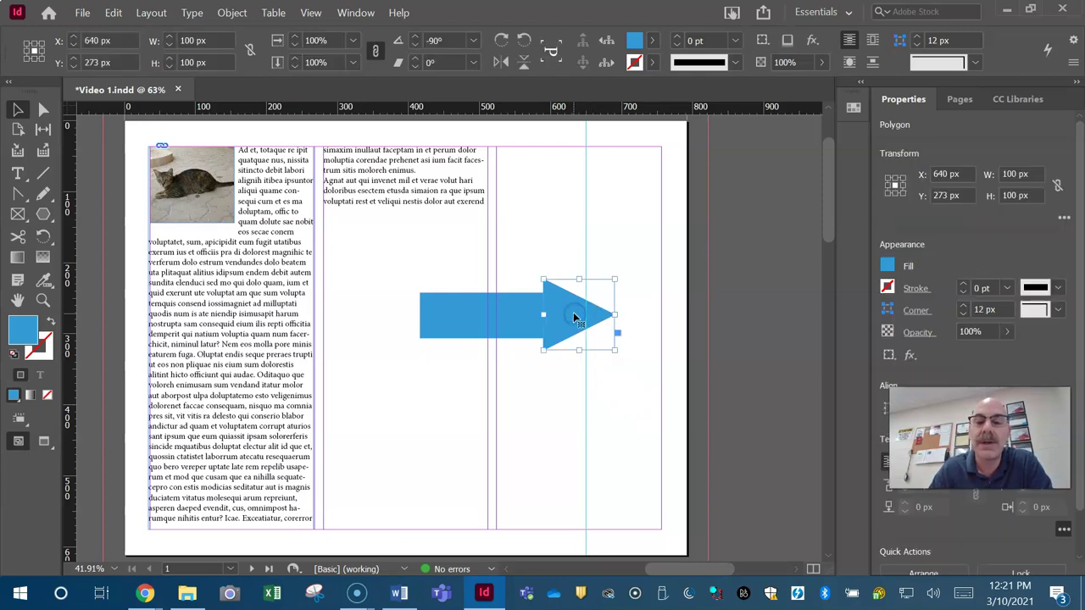
pyautogui.keyDown('shift'); pyautogui.click(520, 319); pyautogui.keyUp('shift')
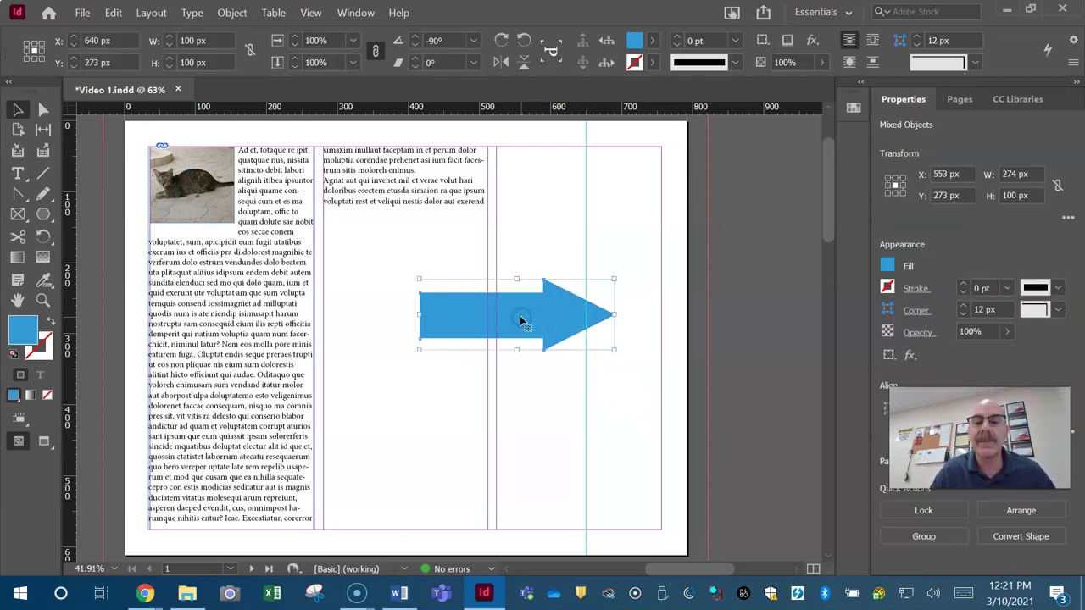
pyautogui.click(526, 380)
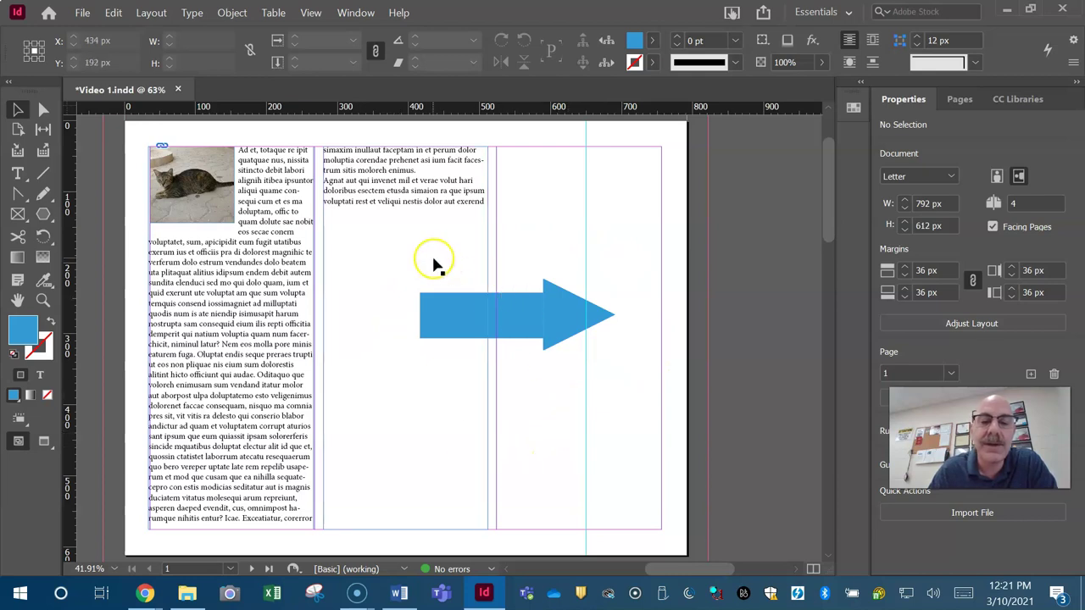
# - Shift the second text frame slightly, then select the triangle and rectangle together as Mixed Objects
pyautogui.moveTo(433, 262)
pyautogui.mouseDown()
pyautogui.moveTo(475, 280)
pyautogui.moveTo(433, 266)
pyautogui.mouseUp()
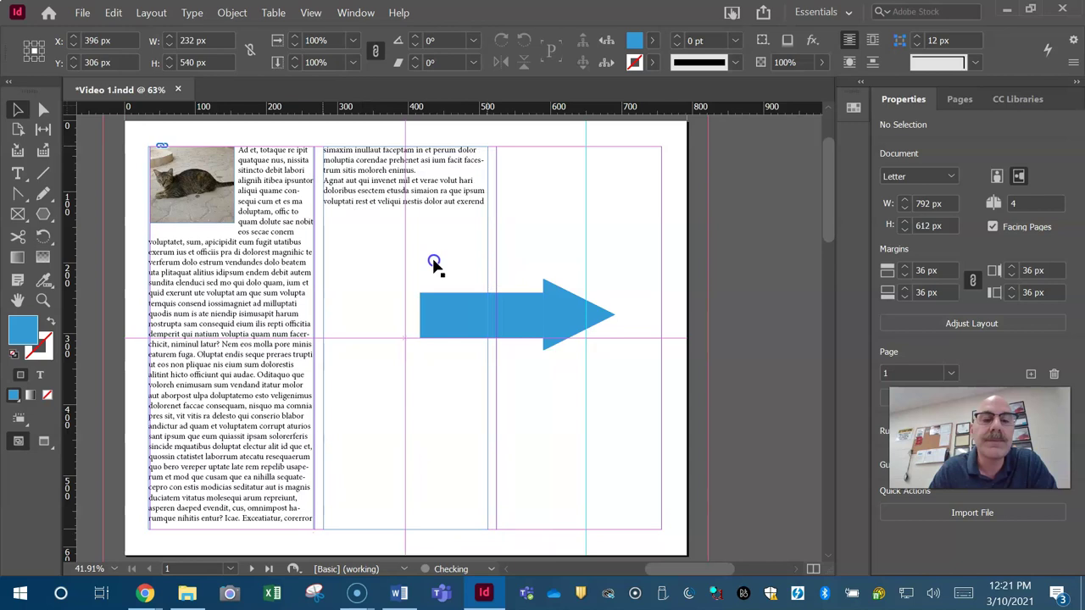
pyautogui.click(623, 267)
pyautogui.moveTo(622, 263); pyautogui.dragTo(528, 368)
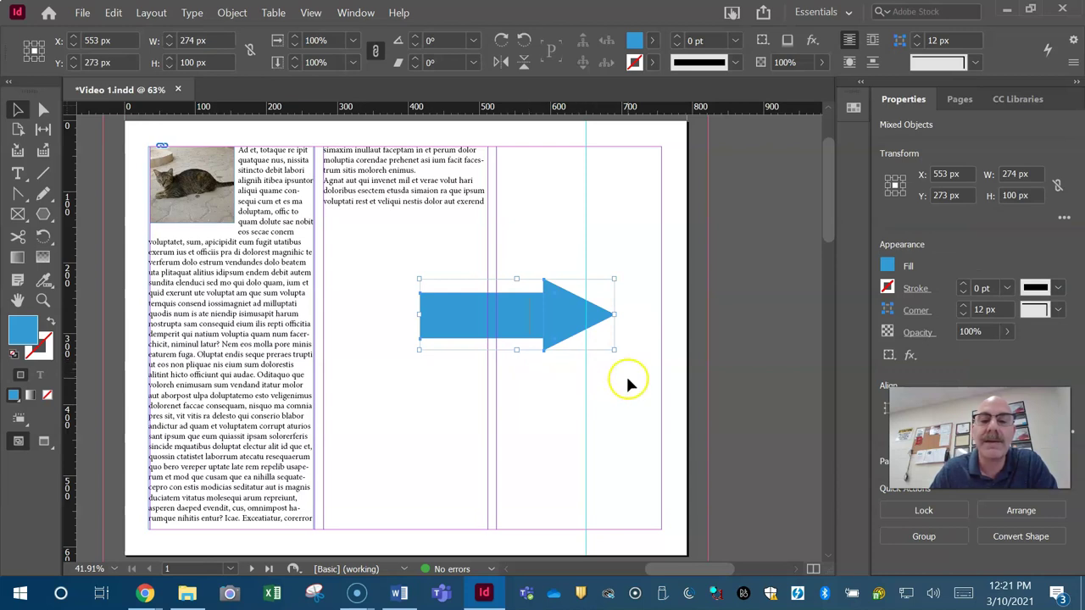
pyautogui.click(618, 258)
pyautogui.moveTo(559, 364); pyautogui.dragTo(444, 383)
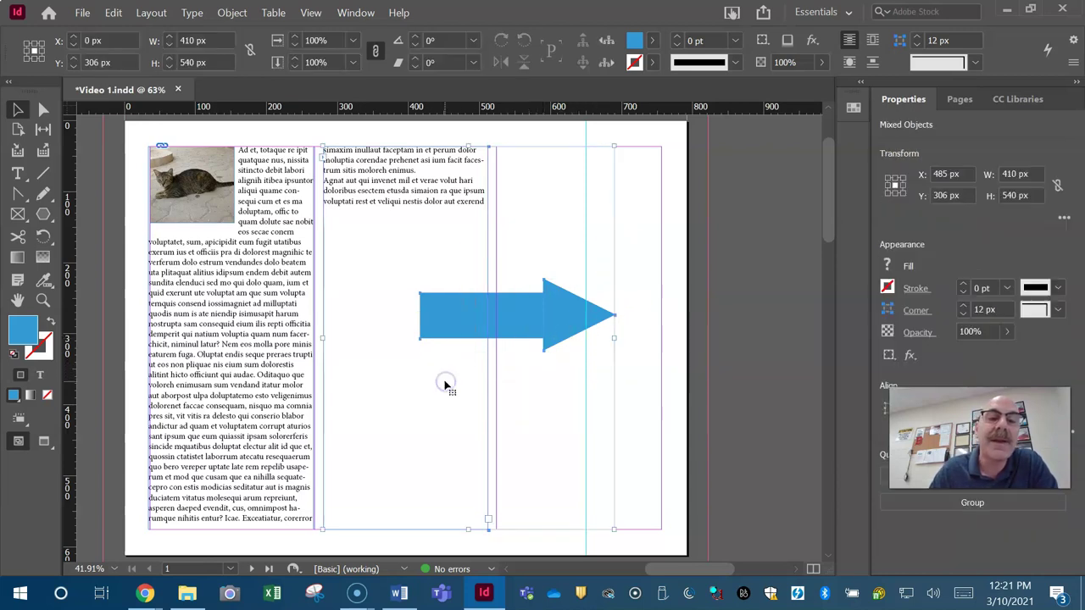
pyautogui.keyDown('shift'); pyautogui.click(377, 181); pyautogui.keyUp('shift')
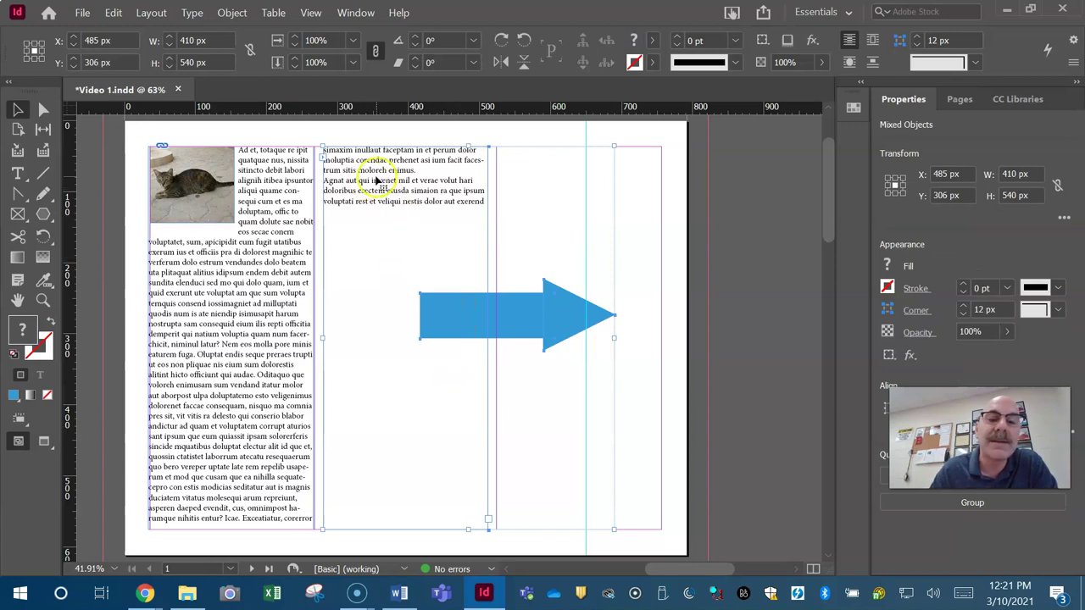
pyautogui.click(533, 132)
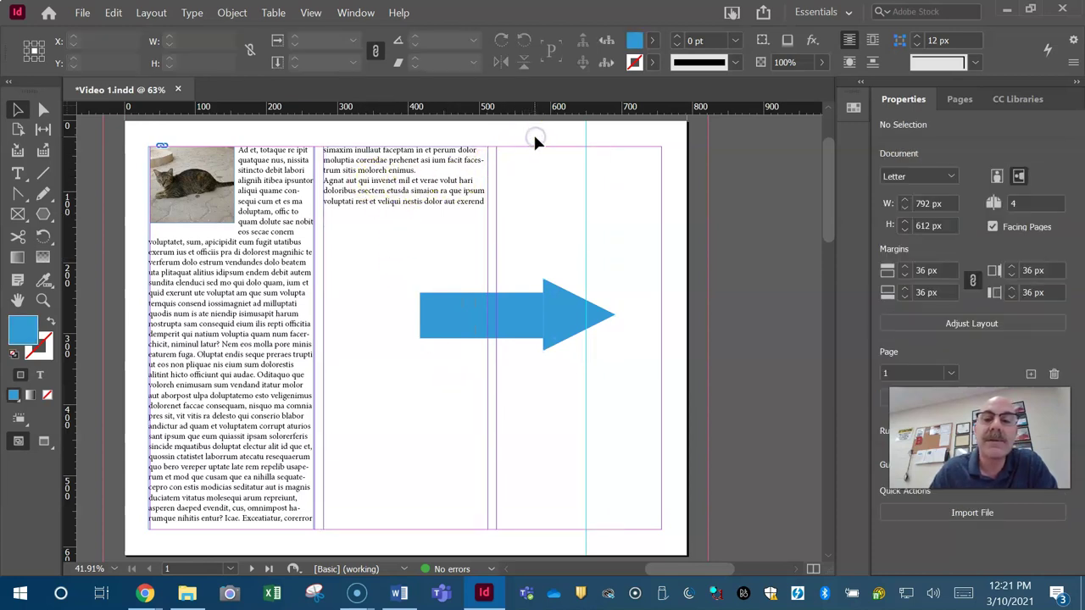
pyautogui.click(572, 312)
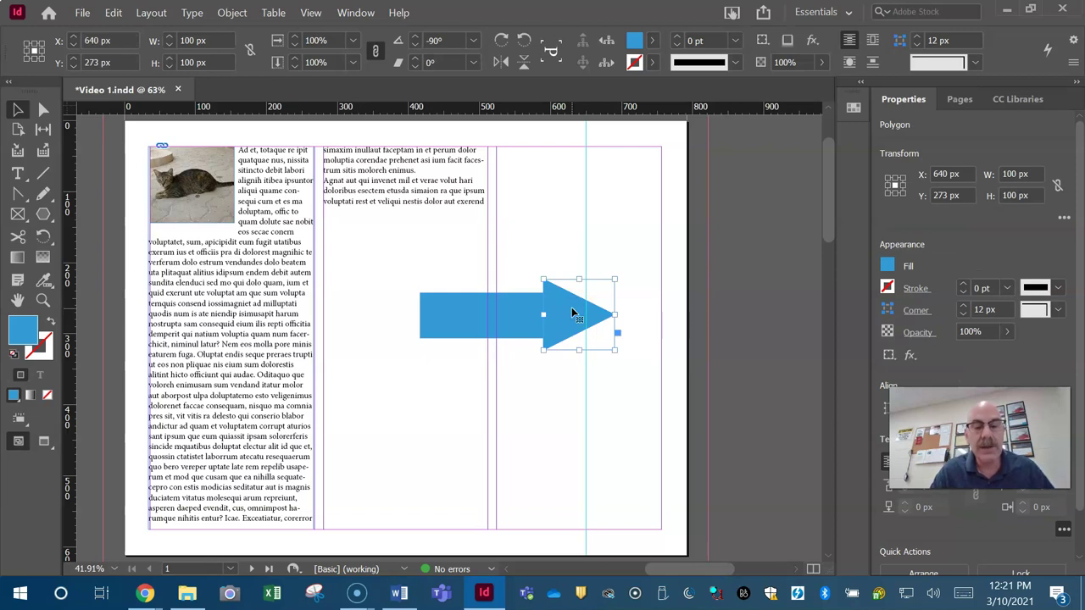
pyautogui.keyDown('shift'); pyautogui.click(520, 312); pyautogui.keyUp('shift')
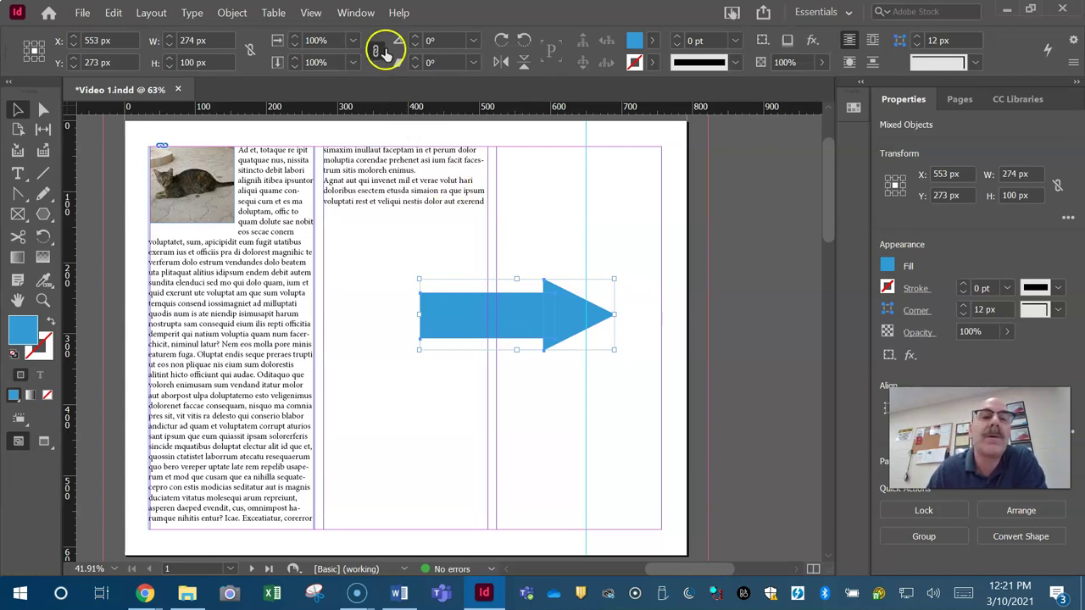
# - Unite the bar and triangle into a single arrow shape with Pathfinder Add
pyautogui.click(357, 13)
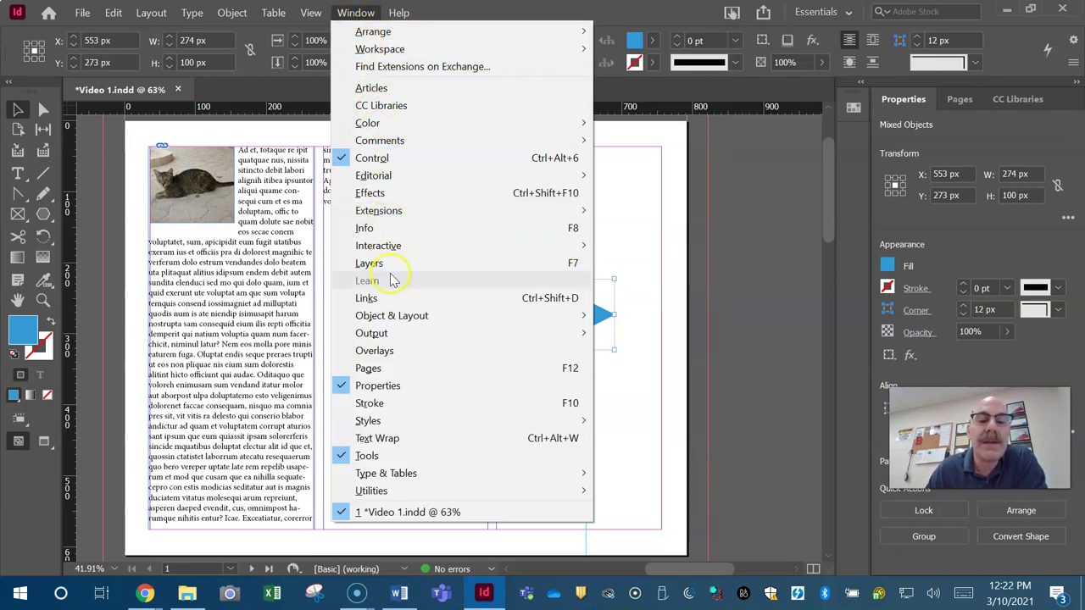
pyautogui.moveTo(393, 319)
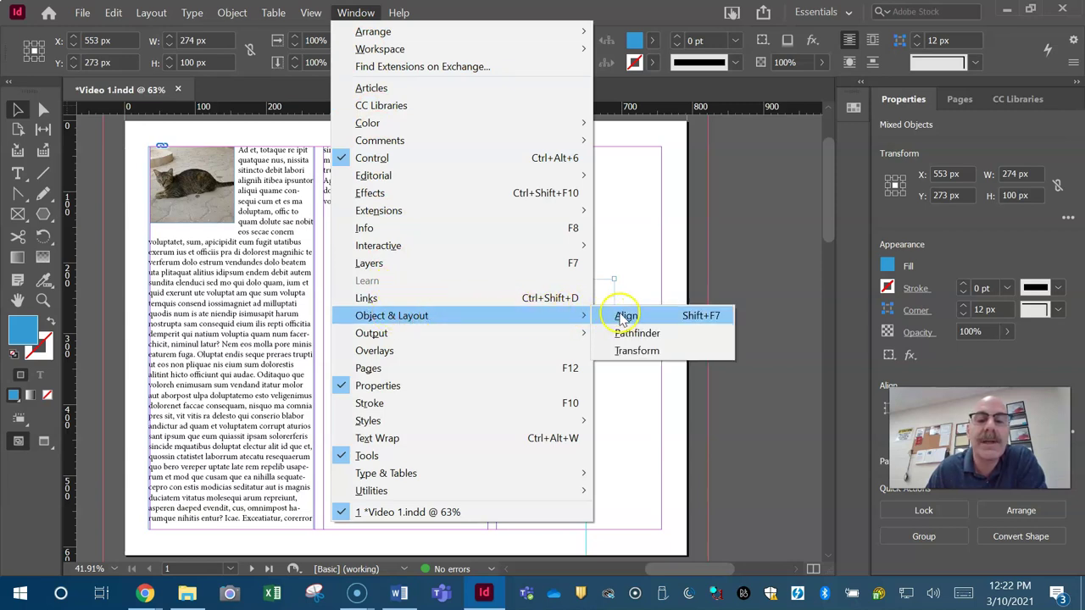
pyautogui.click(636, 334)
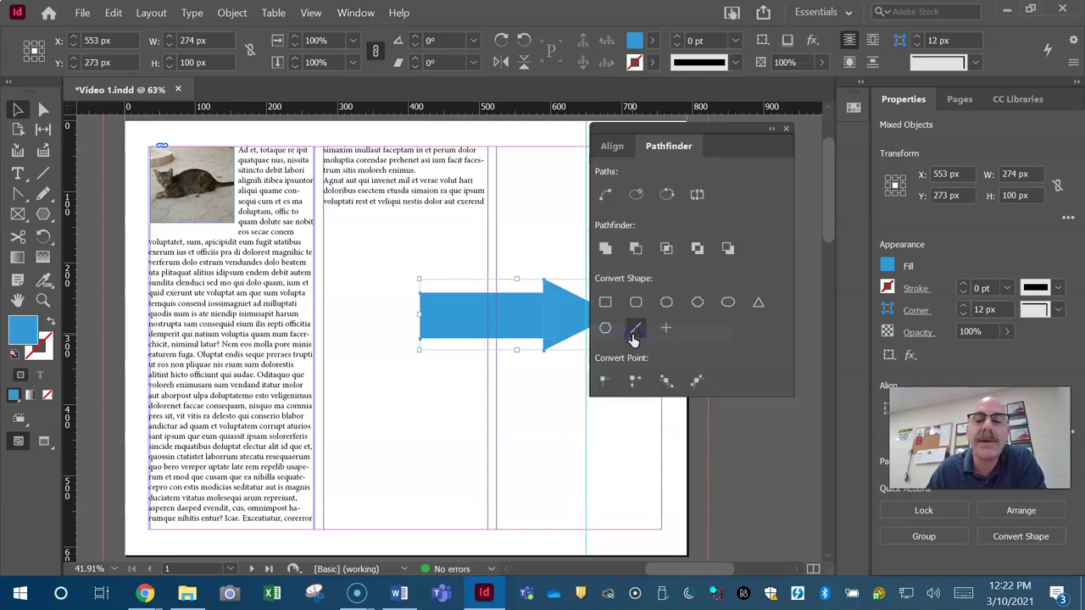
pyautogui.moveTo(734, 136); pyautogui.dragTo(762, 160)
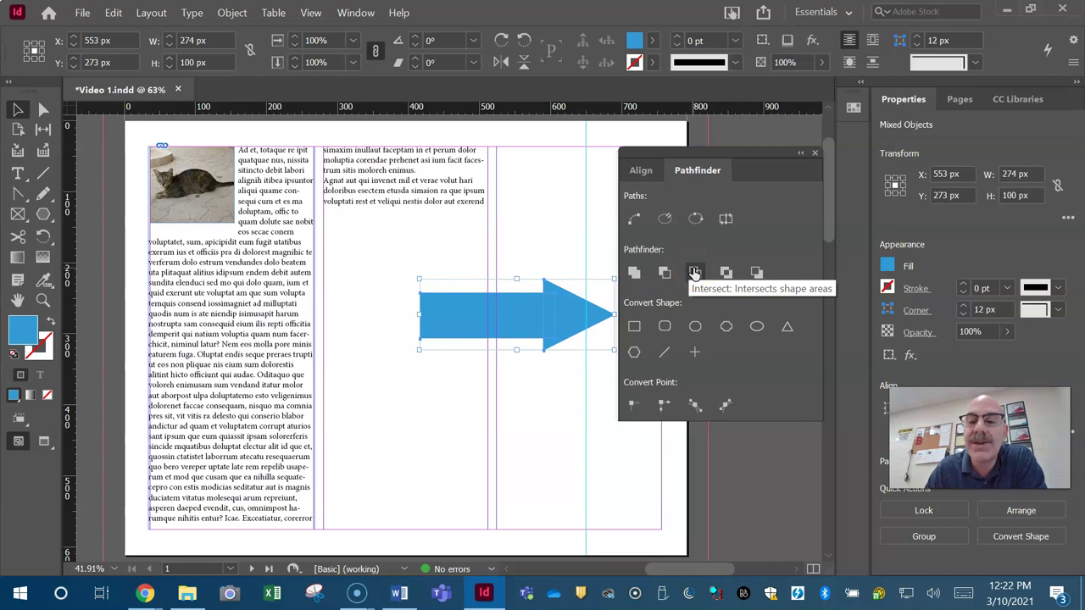
pyautogui.click(727, 274)
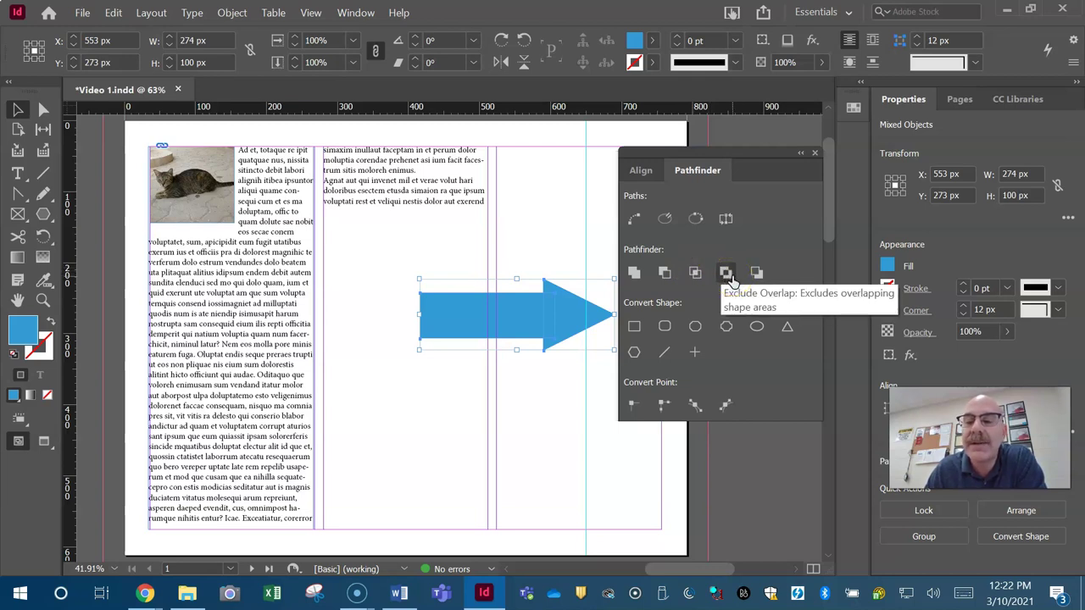
pyautogui.click(754, 273)
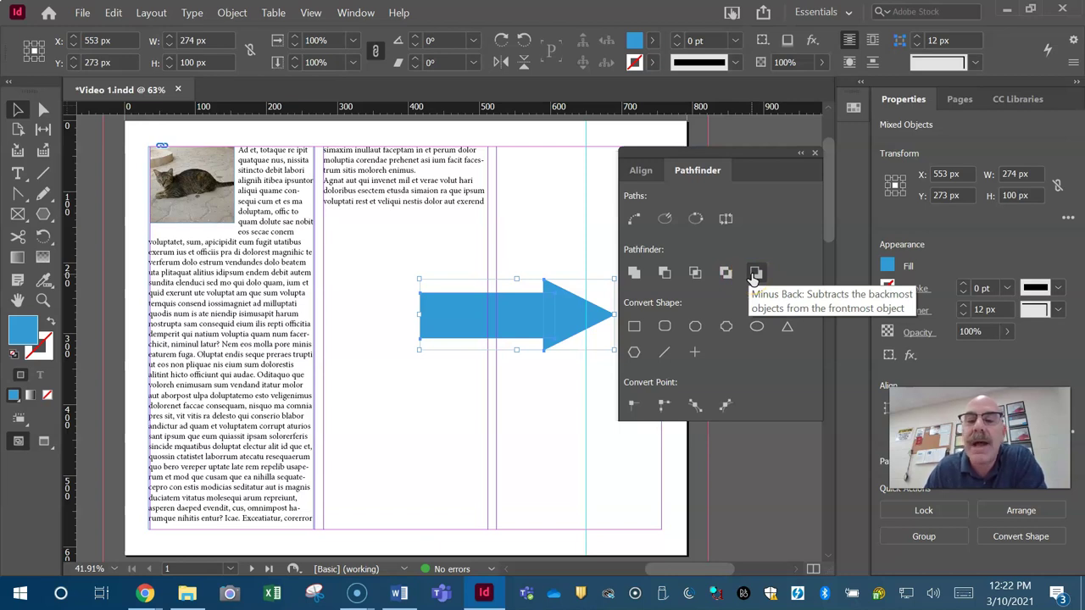
pyautogui.click(635, 281)
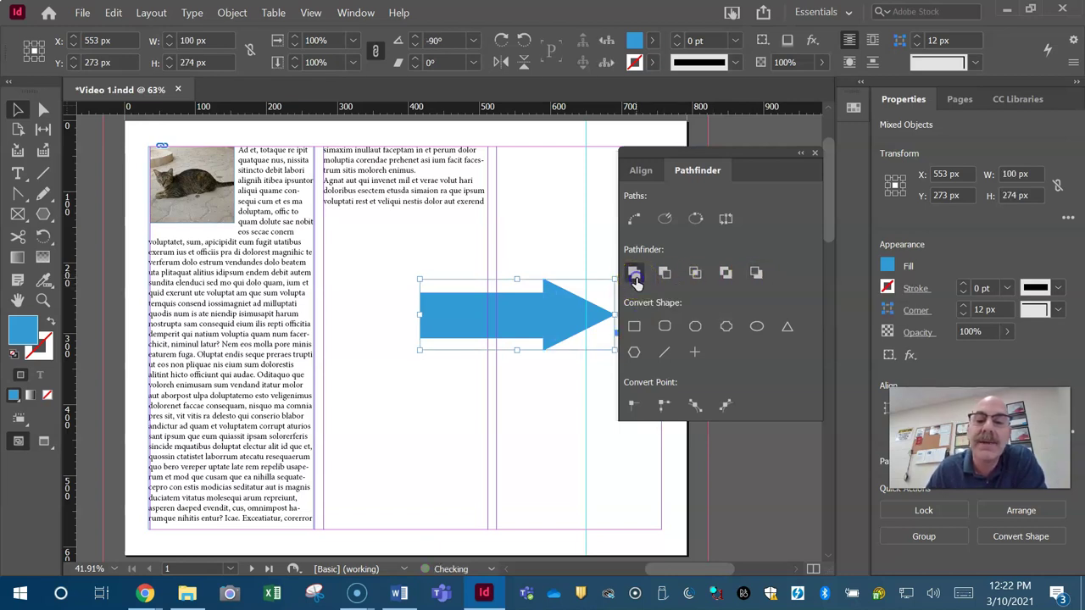
# - Shift the merged arrow slightly up and left to X 543, Y 256 px
pyautogui.click(549, 403)
pyautogui.click(549, 326)
pyautogui.moveTo(549, 326); pyautogui.dragTo(549, 303)
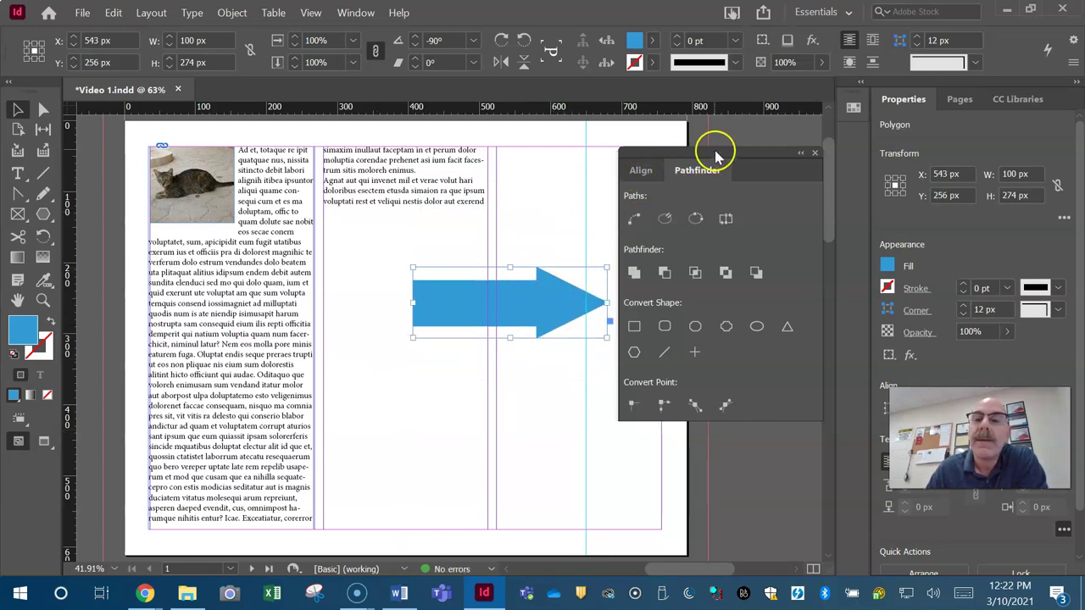
pyautogui.moveTo(736, 150); pyautogui.dragTo(774, 142)
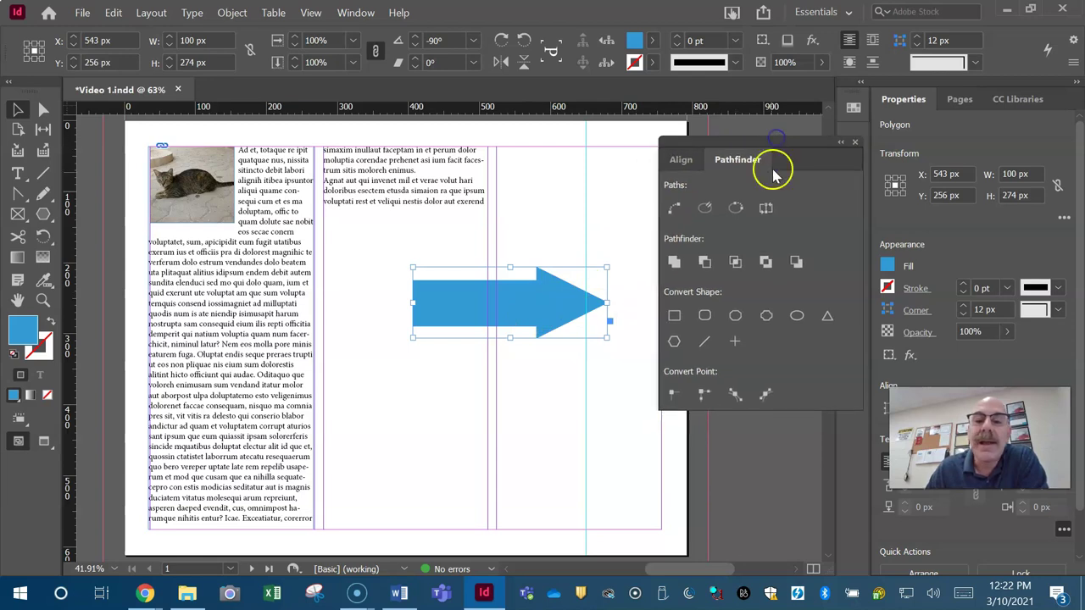
# - Draw a green-filled 172 × 172 px circle below the blue arrow with the Ellipse tool
pyautogui.click(651, 234)
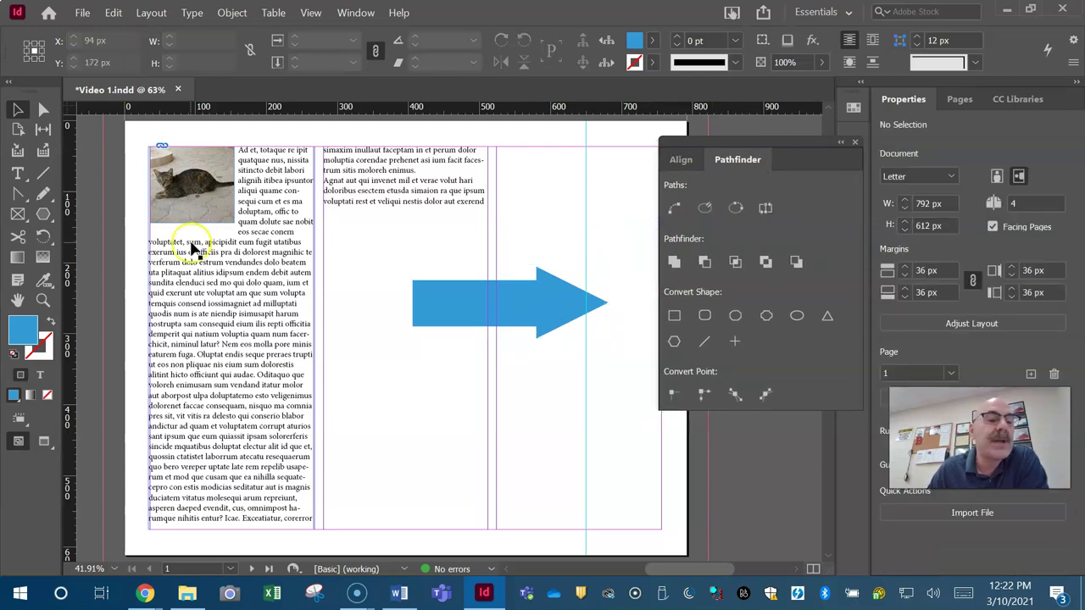
pyautogui.click(46, 216)
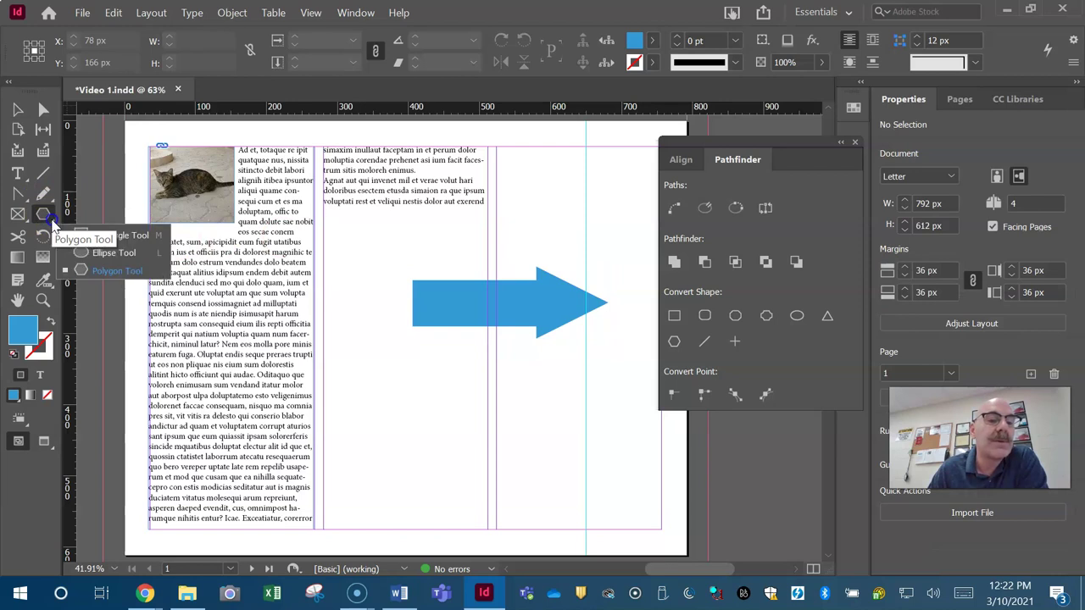
pyautogui.click(106, 253)
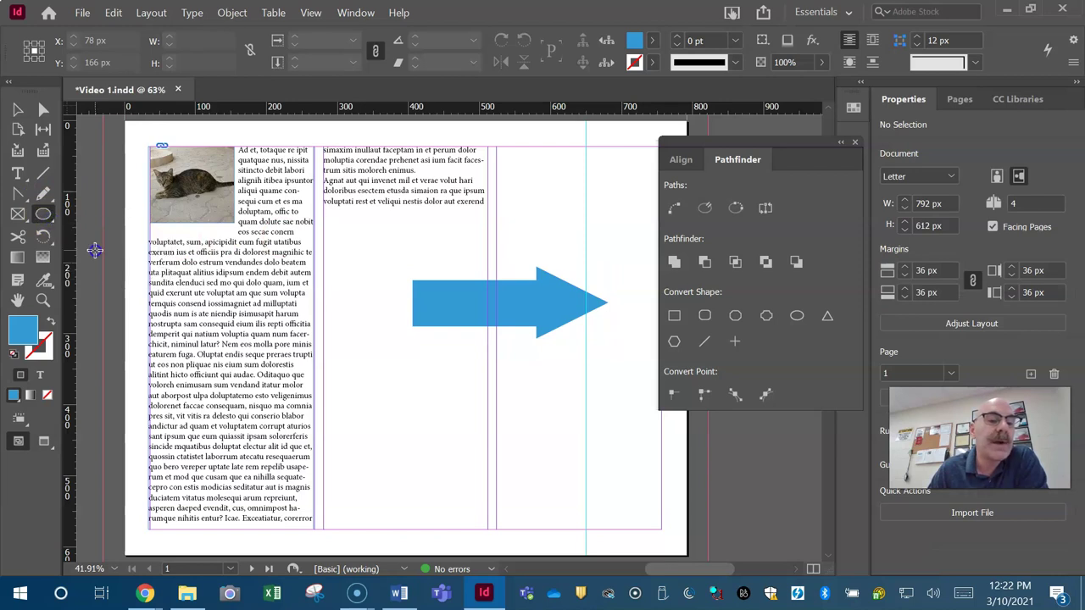
pyautogui.doubleClick(25, 332)
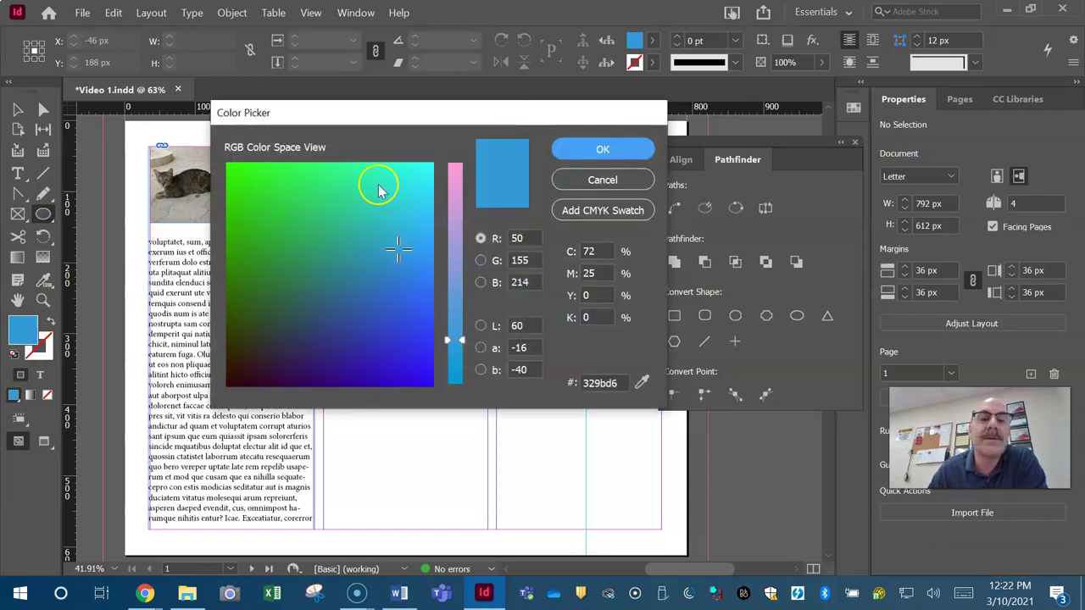
pyautogui.click(244, 178)
pyautogui.click(634, 148)
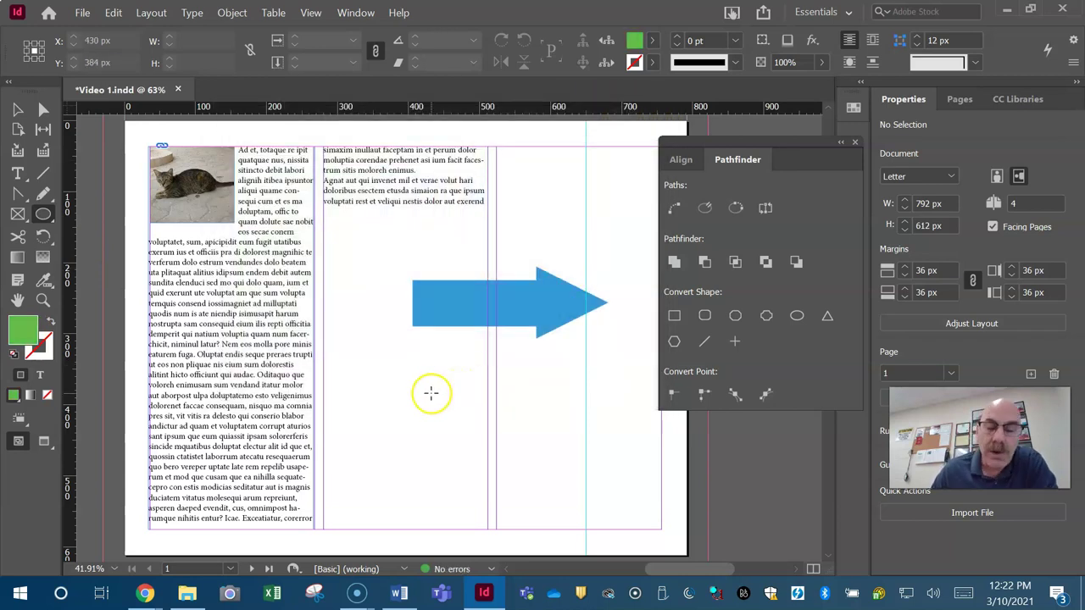
pyautogui.moveTo(431, 392); pyautogui.dragTo(596, 504)
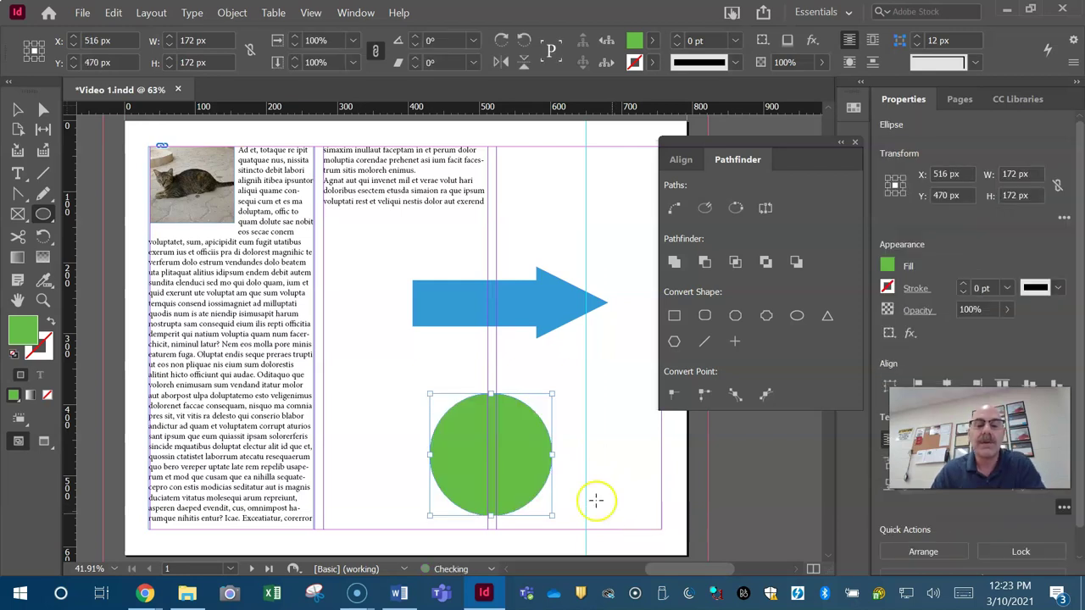
# - Move the green circle up-left, then paste a copy and fill it with C=100 cyan
pyautogui.click(17, 111)
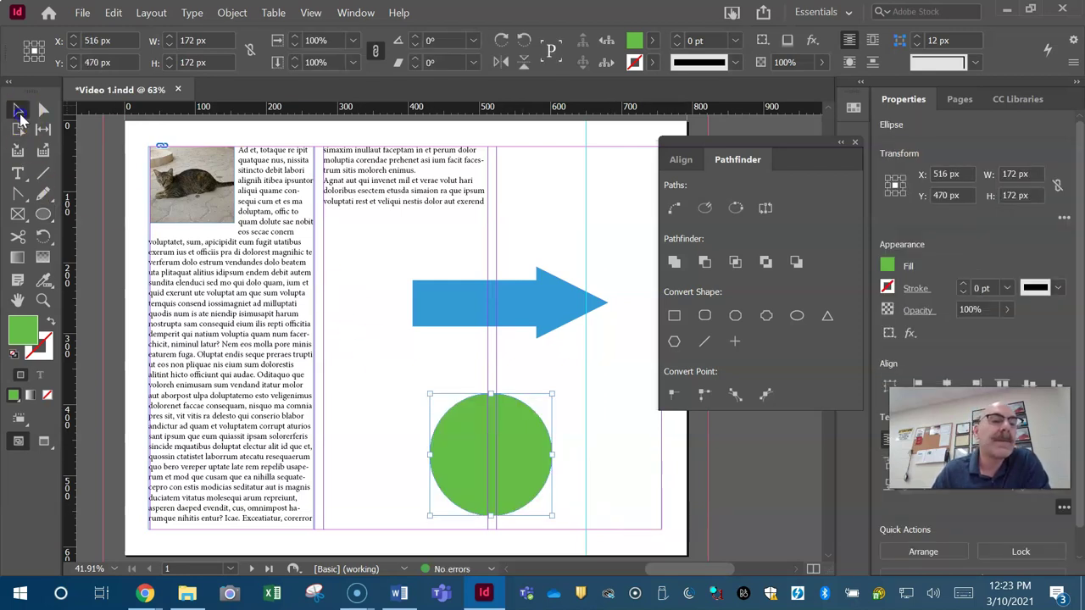
pyautogui.moveTo(464, 435); pyautogui.dragTo(430, 415)
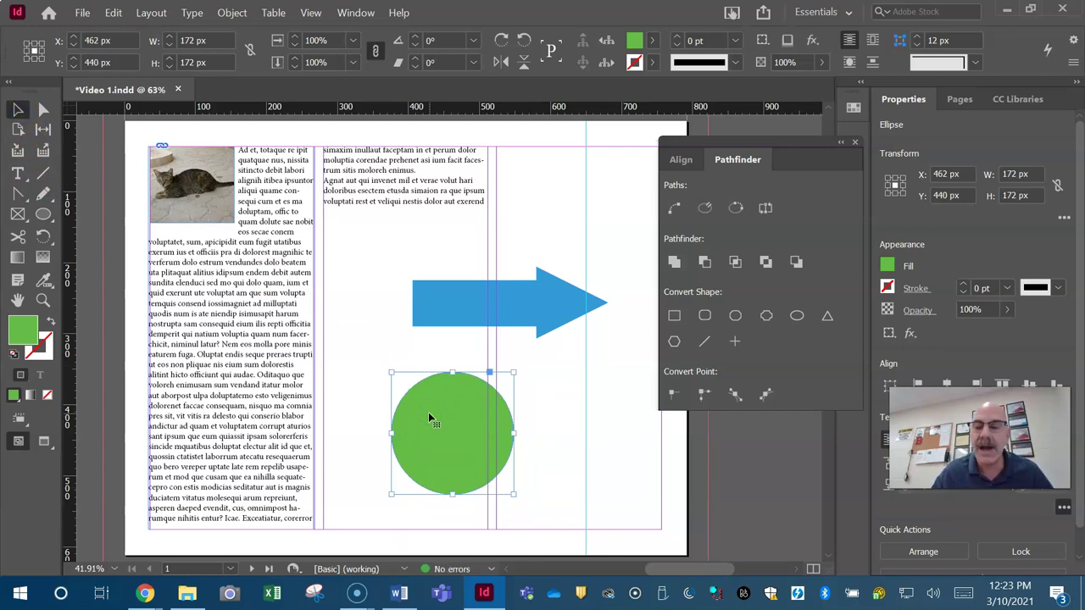
pyautogui.hotkey('ctrl', 'v')
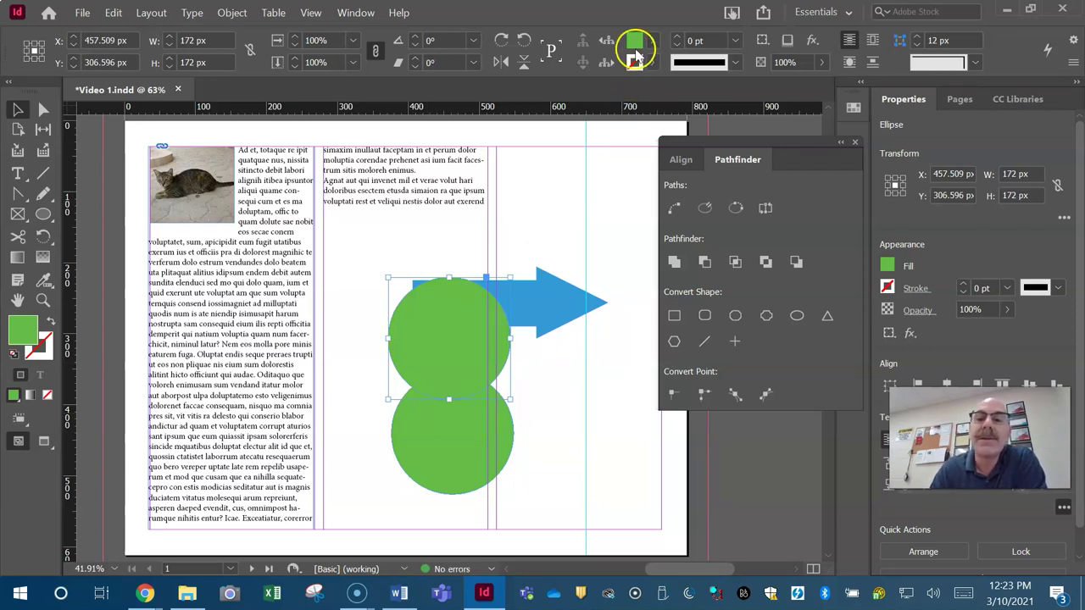
pyautogui.click(652, 46)
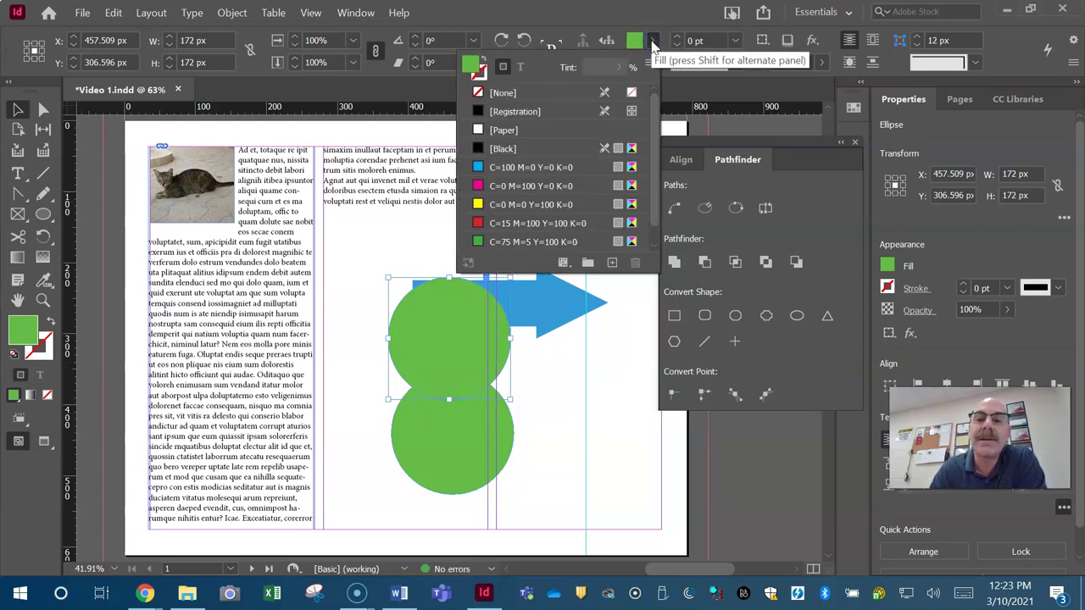
pyautogui.click(545, 167)
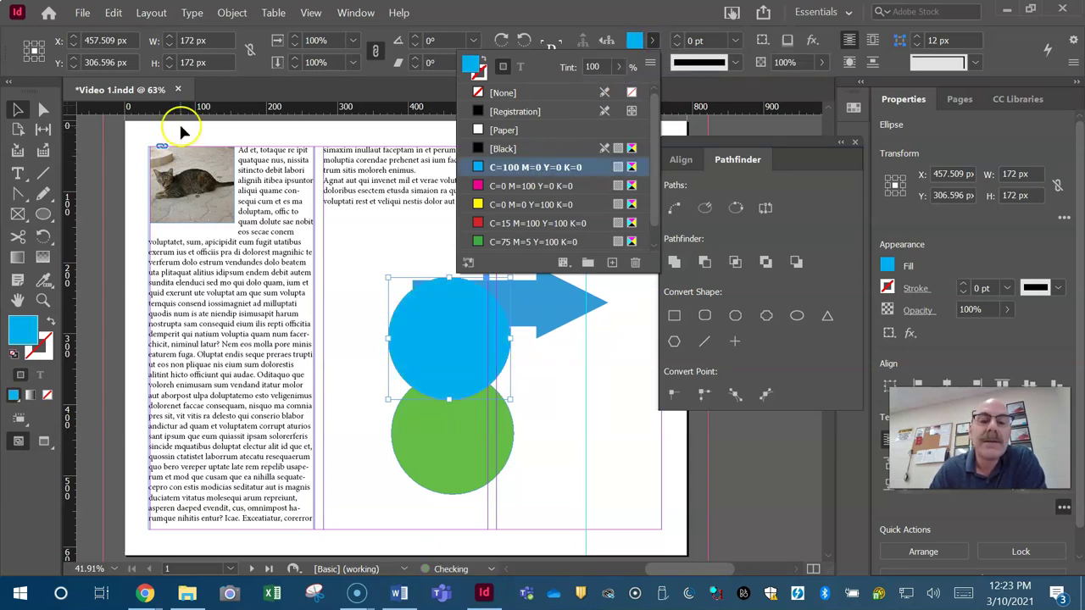
pyautogui.click(19, 112)
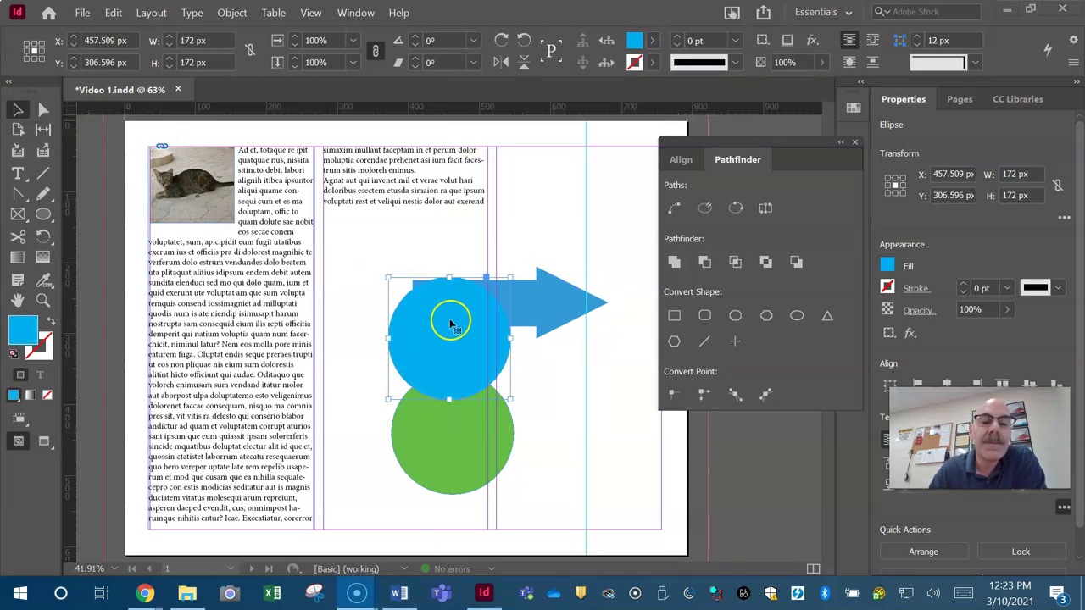
# - Overlap the cyan circle on the green one, leaving a green sliver on the left, nudged 1 px left
pyautogui.moveTo(446, 314); pyautogui.dragTo(623, 422)
pyautogui.moveTo(509, 451); pyautogui.dragTo(646, 438)
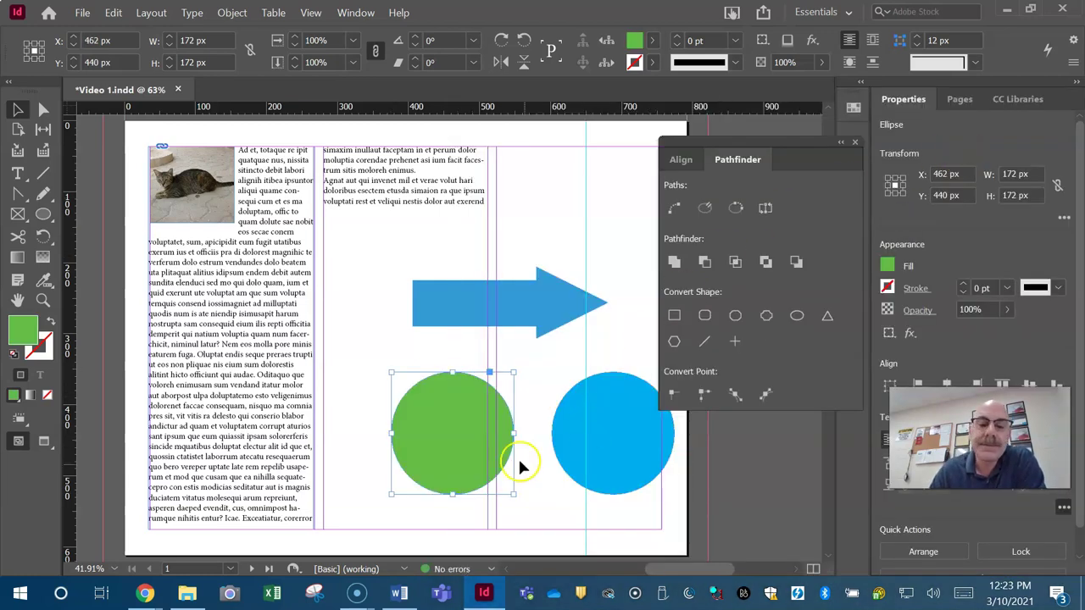
pyautogui.moveTo(504, 446); pyautogui.dragTo(632, 446)
pyautogui.click(610, 512)
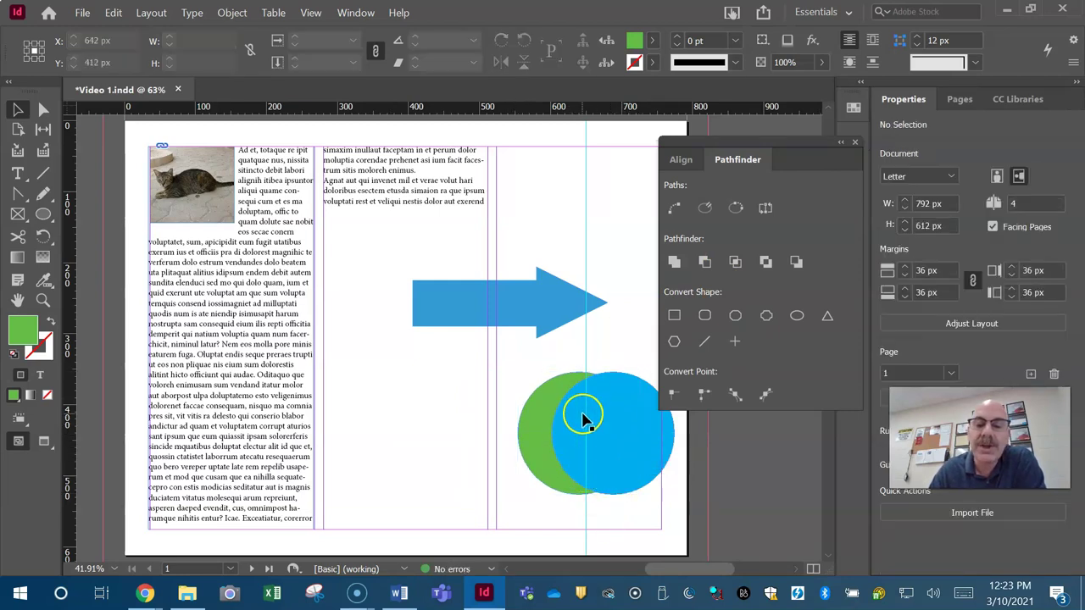
pyautogui.click(634, 432)
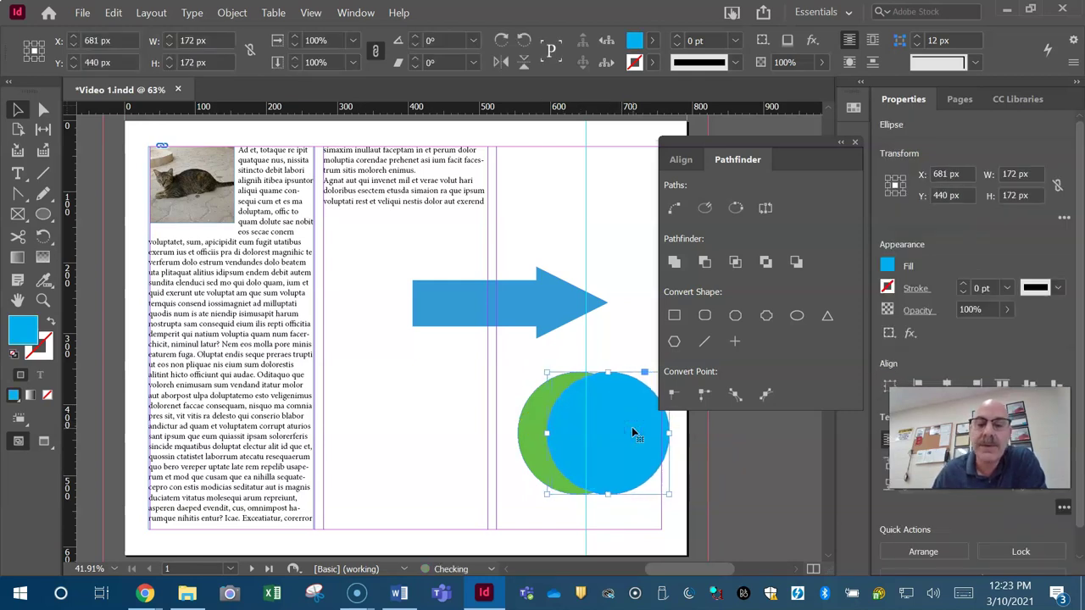
pyautogui.press('Left')
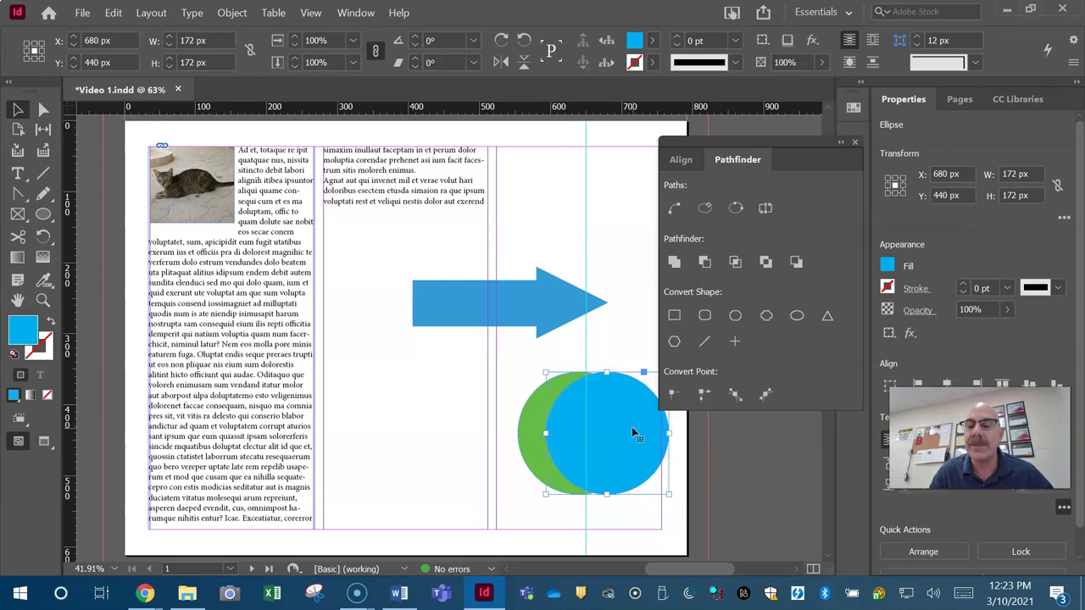
# - Select both circles and subtract the front one with Pathfinder to form a green crescent
pyautogui.keyDown('shift'); pyautogui.click(539, 457); pyautogui.keyUp('shift')
pyautogui.click(747, 462)
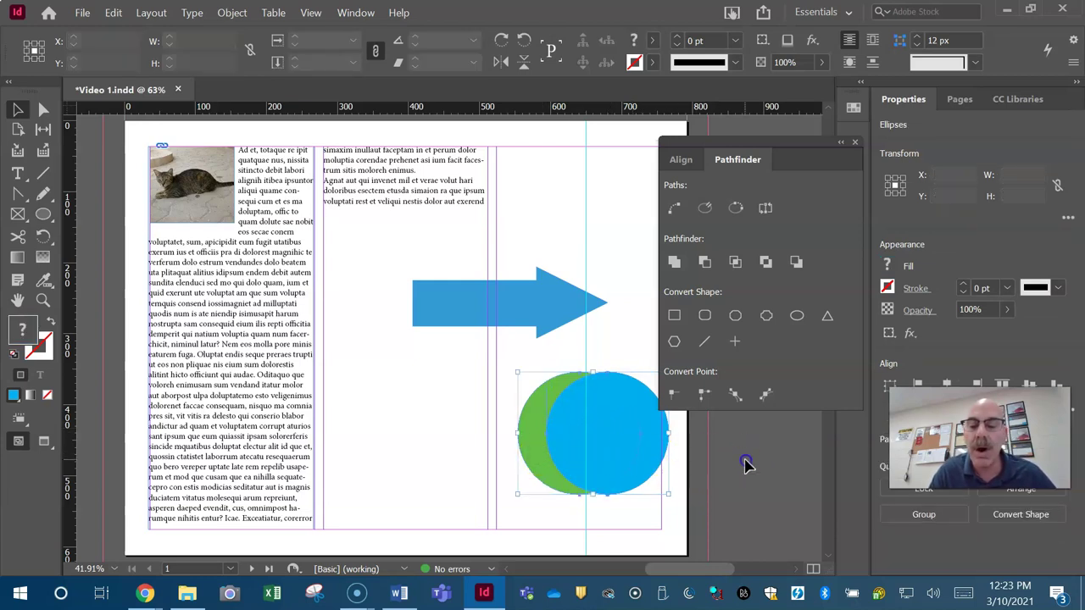
pyautogui.moveTo(645, 509); pyautogui.dragTo(549, 459)
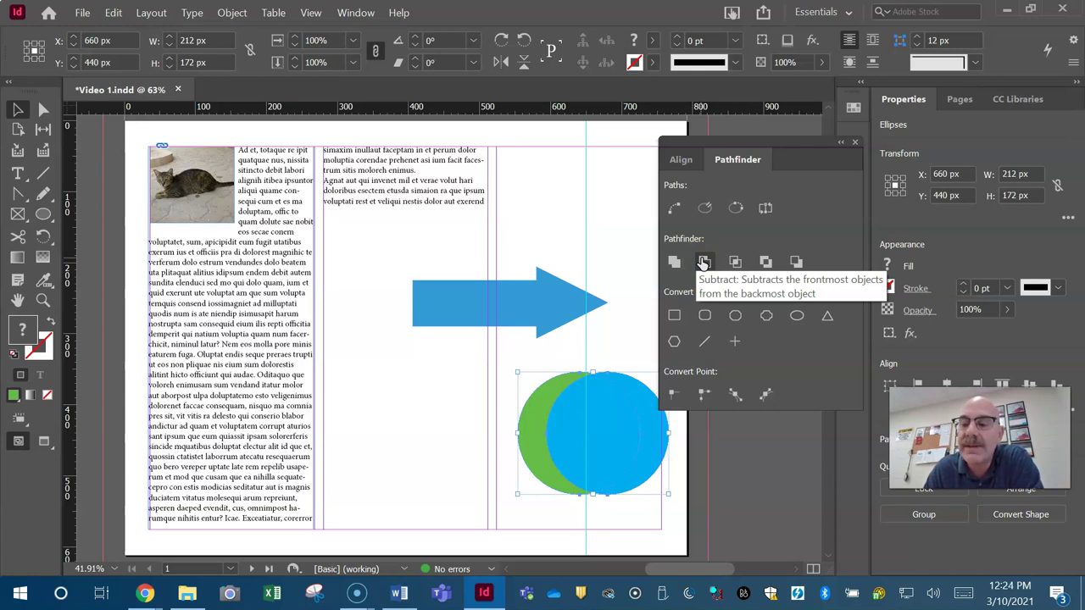
pyautogui.click(703, 263)
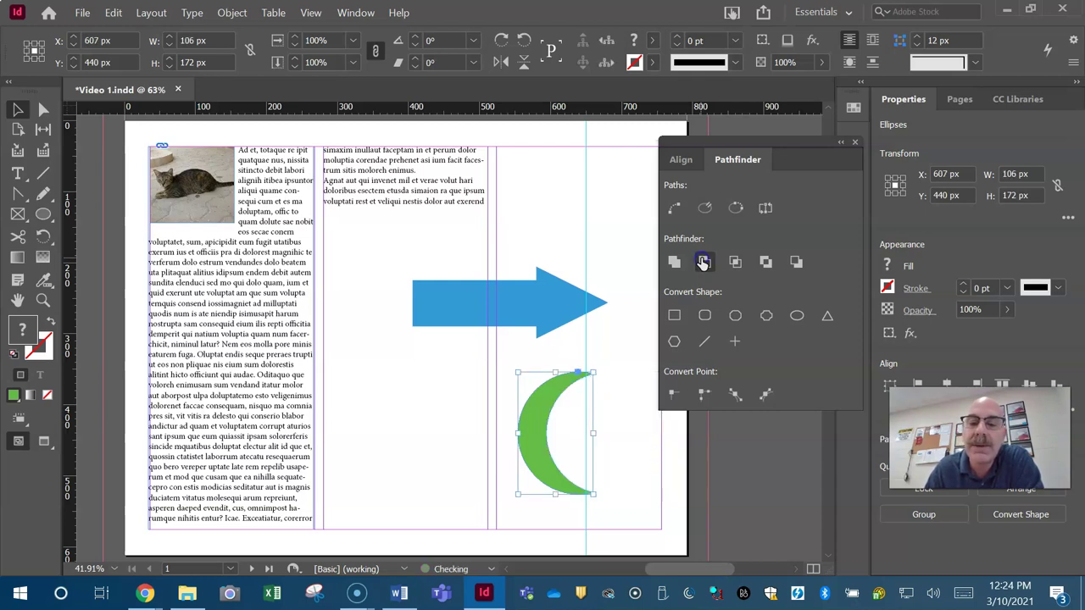
# - Move the green crescent beside the arrow's left tail
pyautogui.click(620, 345)
pyautogui.click(543, 414)
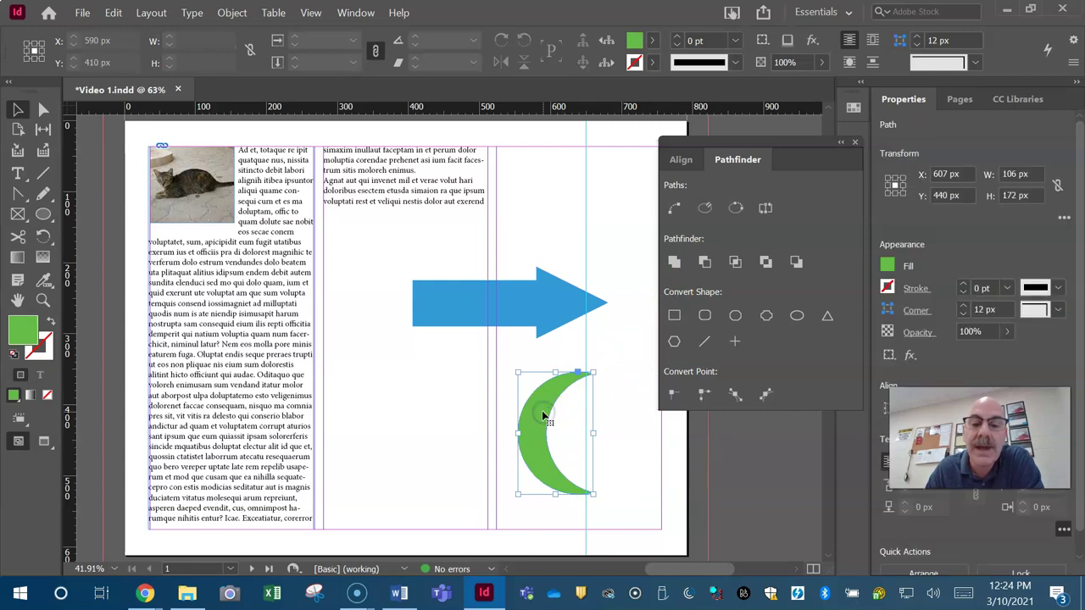
pyautogui.moveTo(543, 414); pyautogui.dragTo(383, 283)
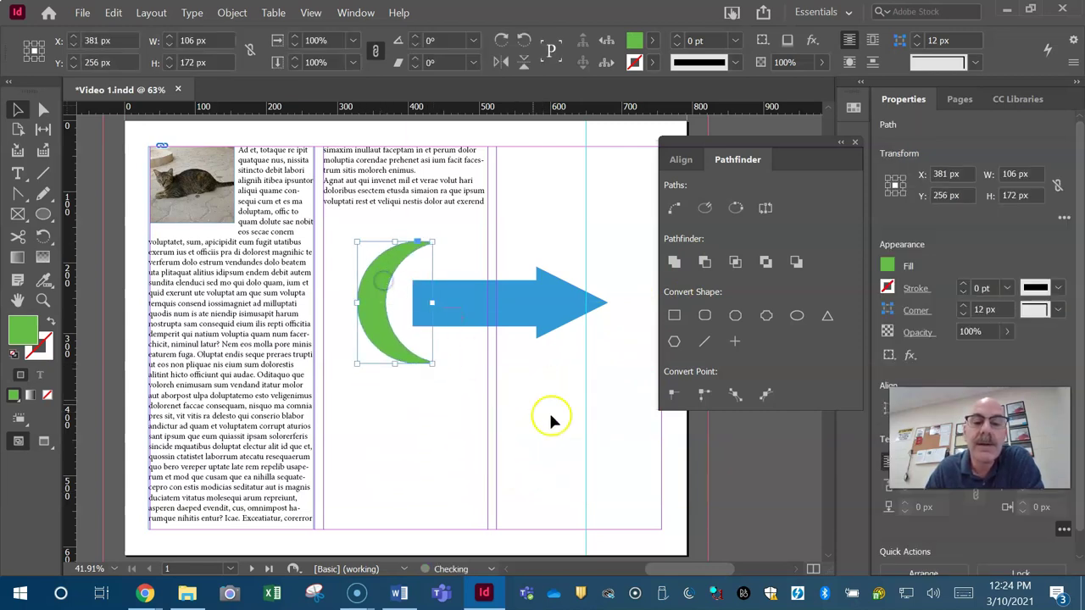
pyautogui.click(562, 444)
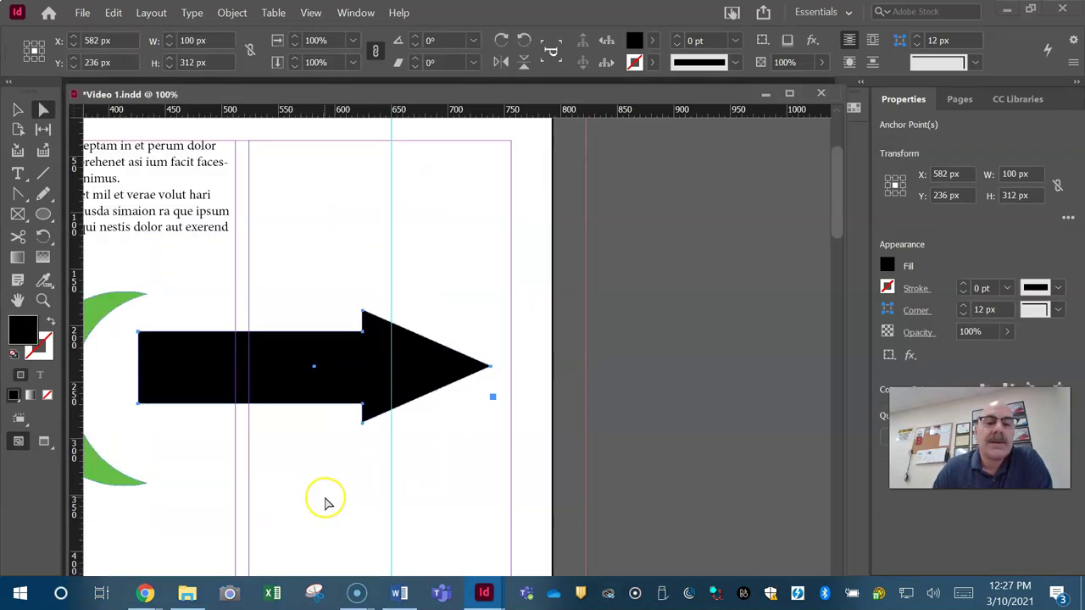
# - Drag the black arrow about 70 px down the page to X 600, Y 346 px
pyautogui.click(327, 502)
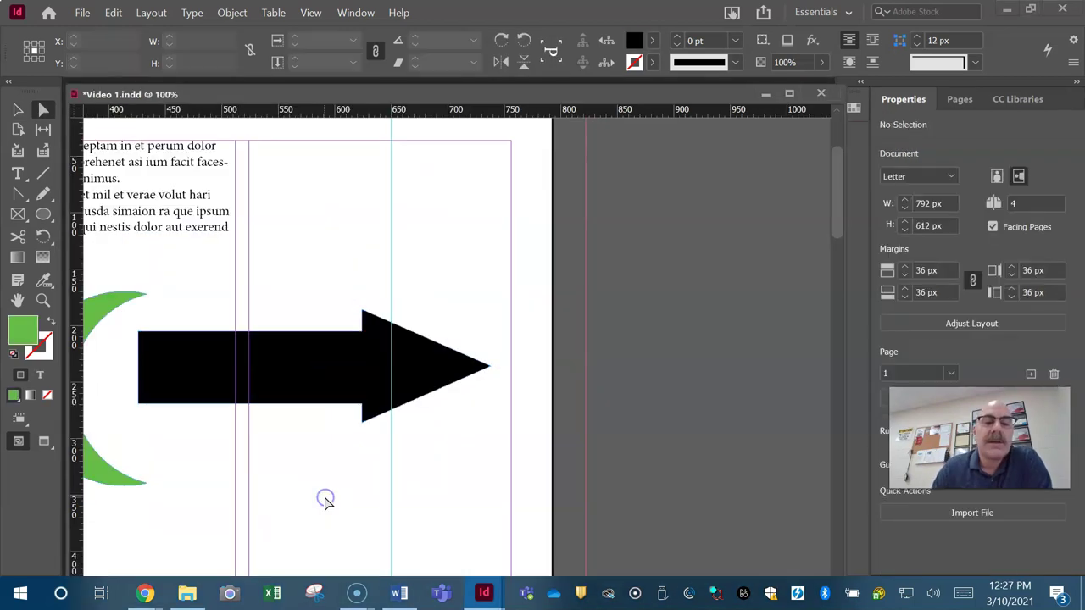
pyautogui.moveTo(303, 353); pyautogui.dragTo(329, 486)
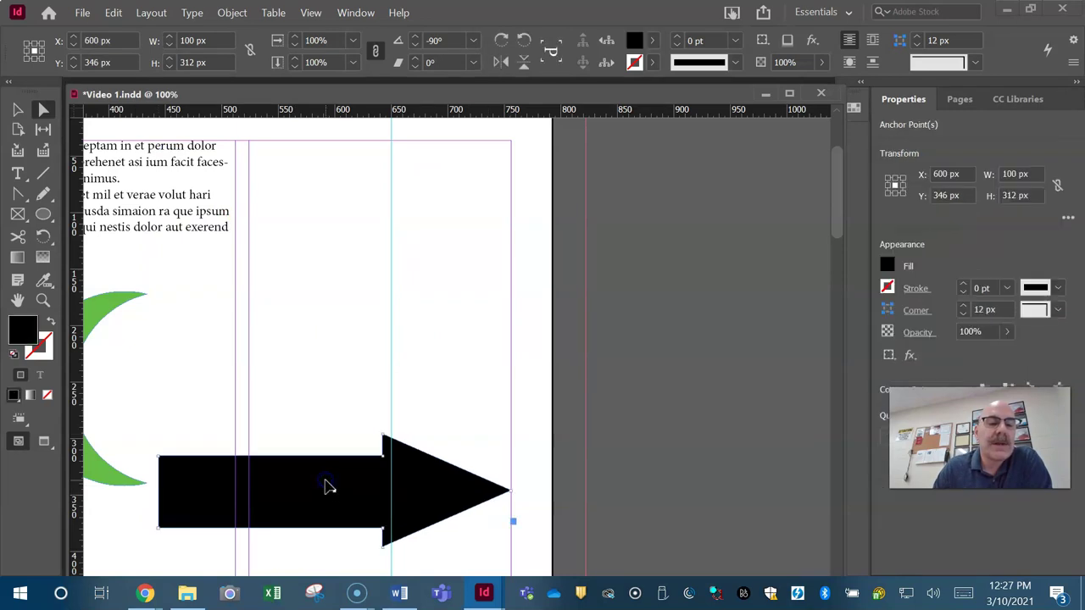
pyautogui.click(17, 173)
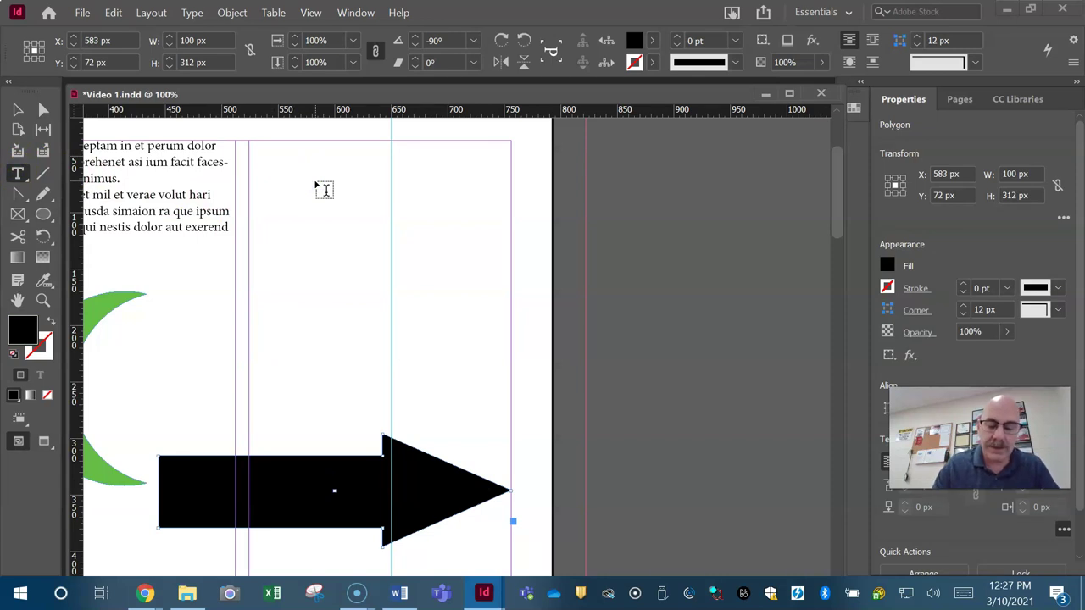
pyautogui.press('b')
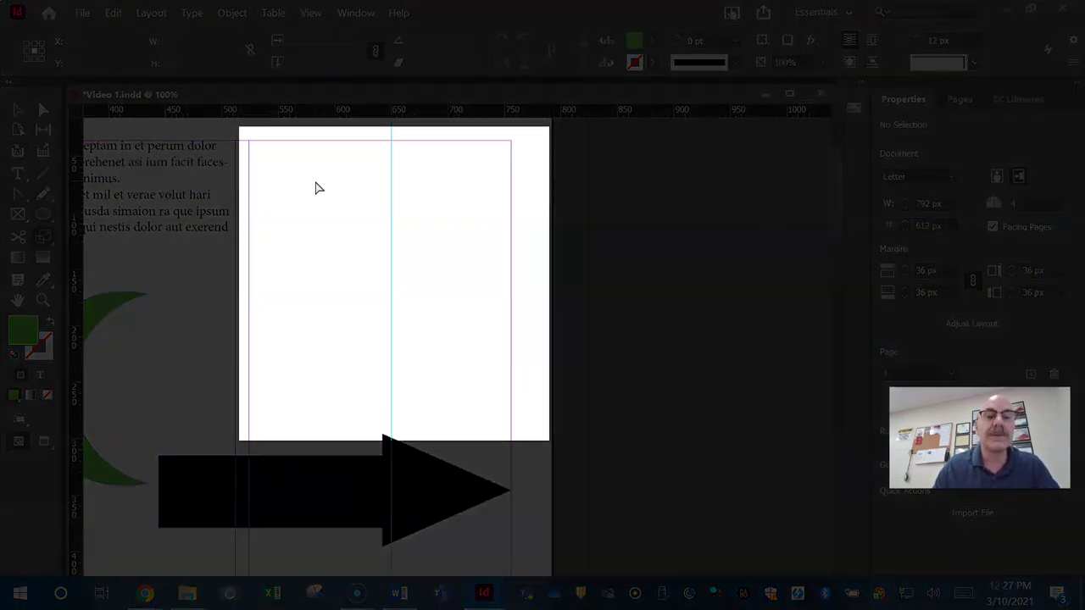
# - Draw a text frame above the arrow reading 'deliverables:', then 'comps' and 'specs' on separate lines
pyautogui.click(17, 172)
pyautogui.moveTo(289, 174); pyautogui.dragTo(483, 251)
pyautogui.write('delive')
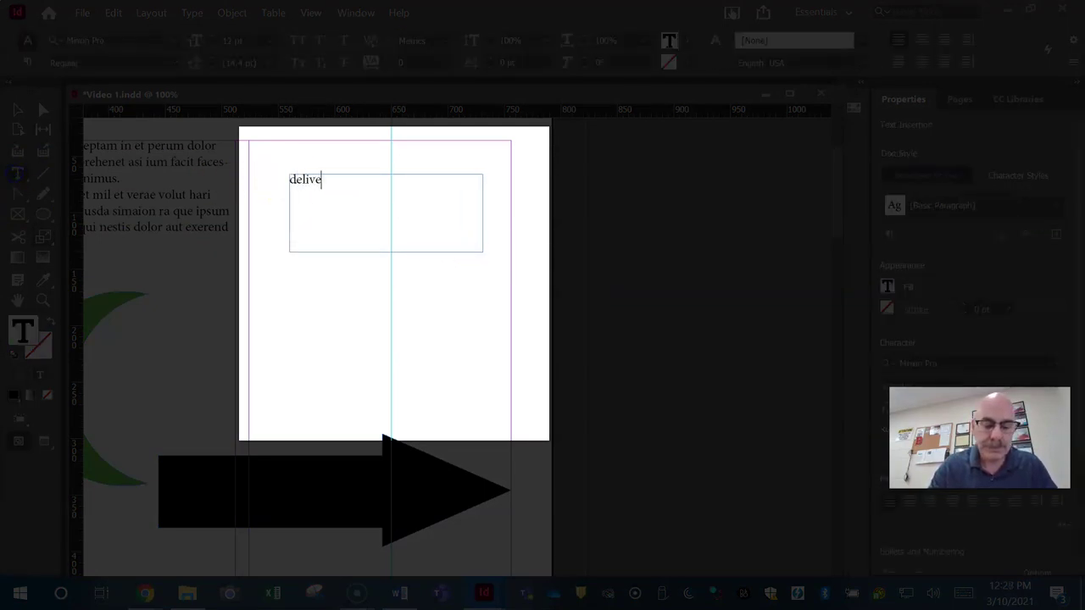
pyautogui.write('rables')
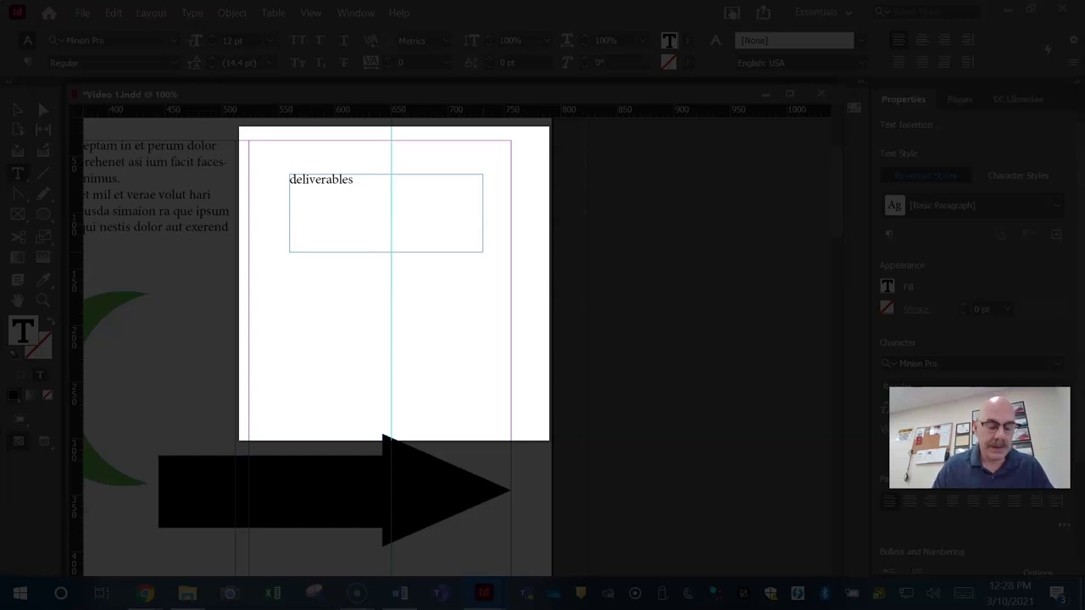
pyautogui.write(':')
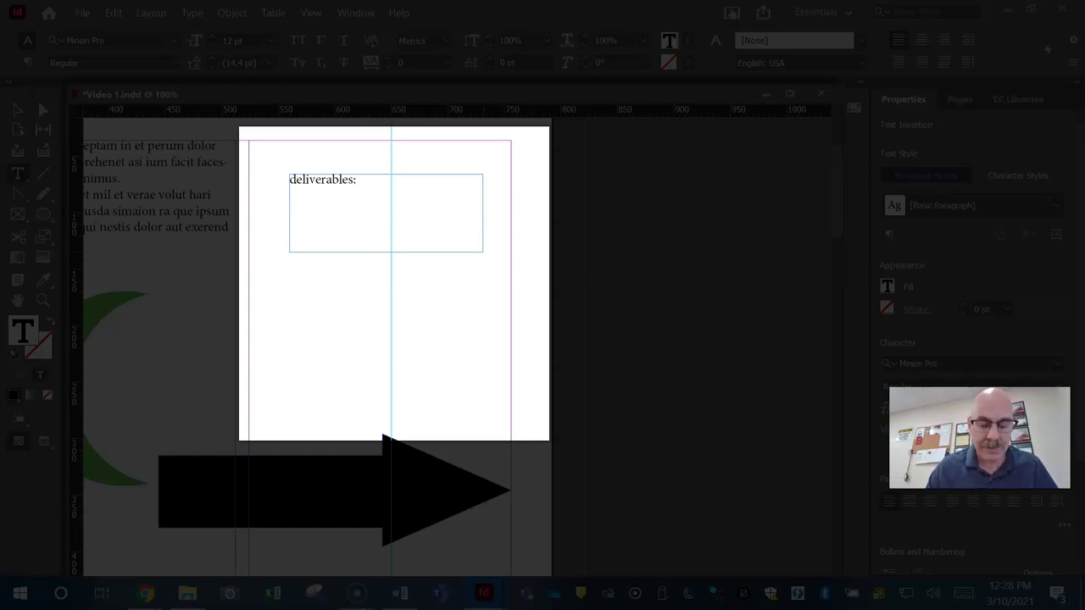
pyautogui.write('comps')
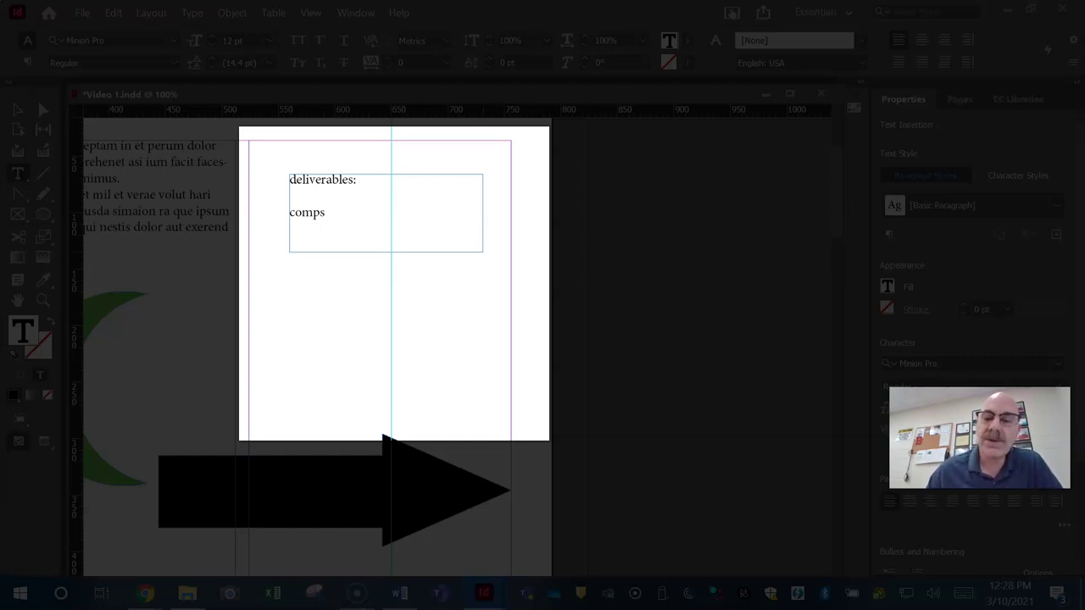
pyautogui.press('Return')
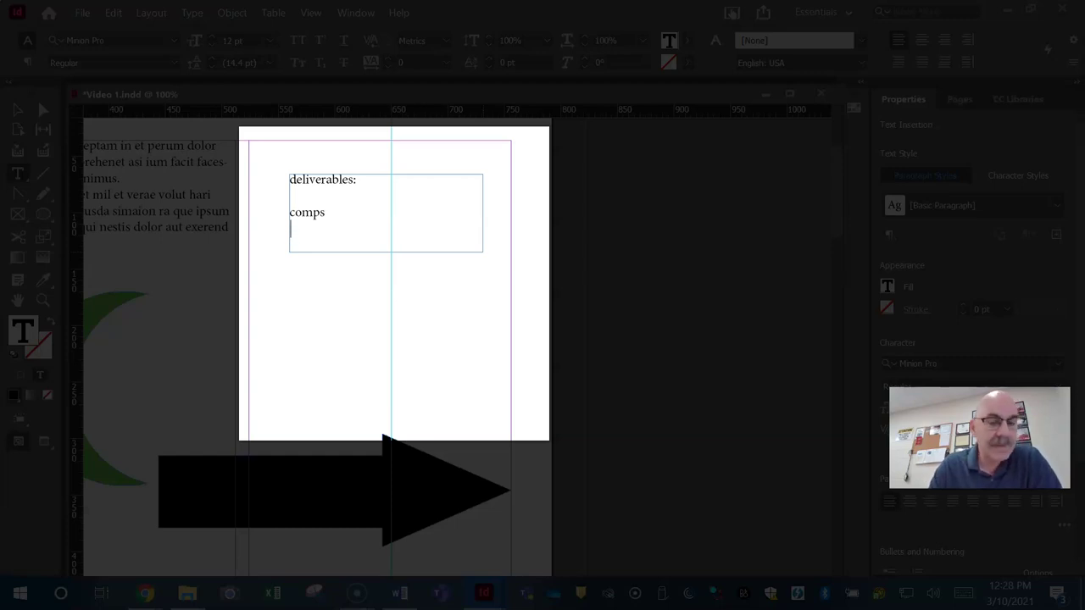
pyautogui.write('specifi')
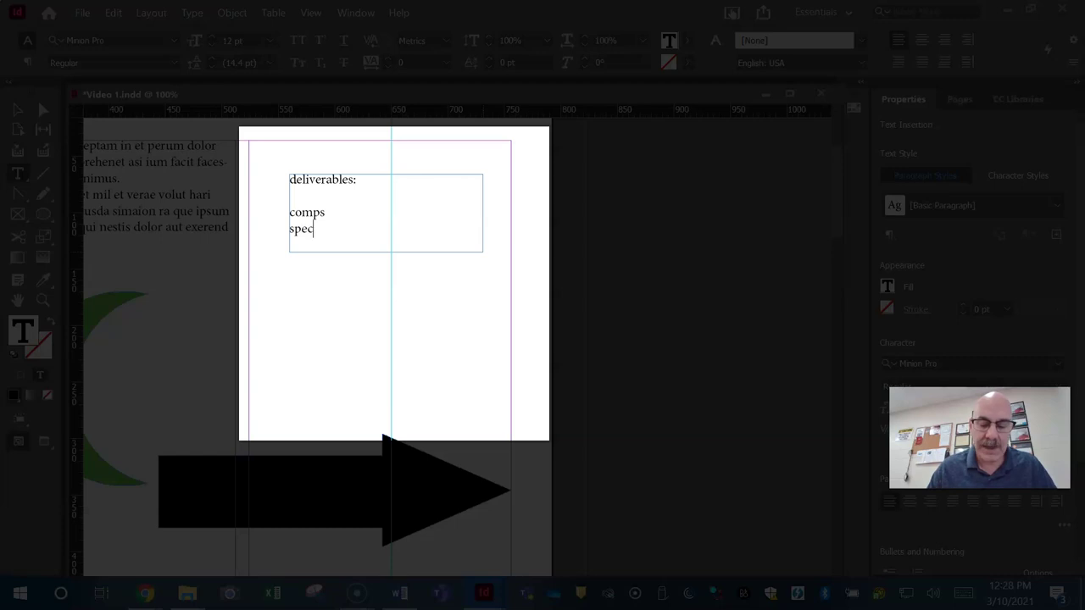
pyautogui.press('BackSpace')
pyautogui.press('BackSpace')
pyautogui.press('BackSpace')
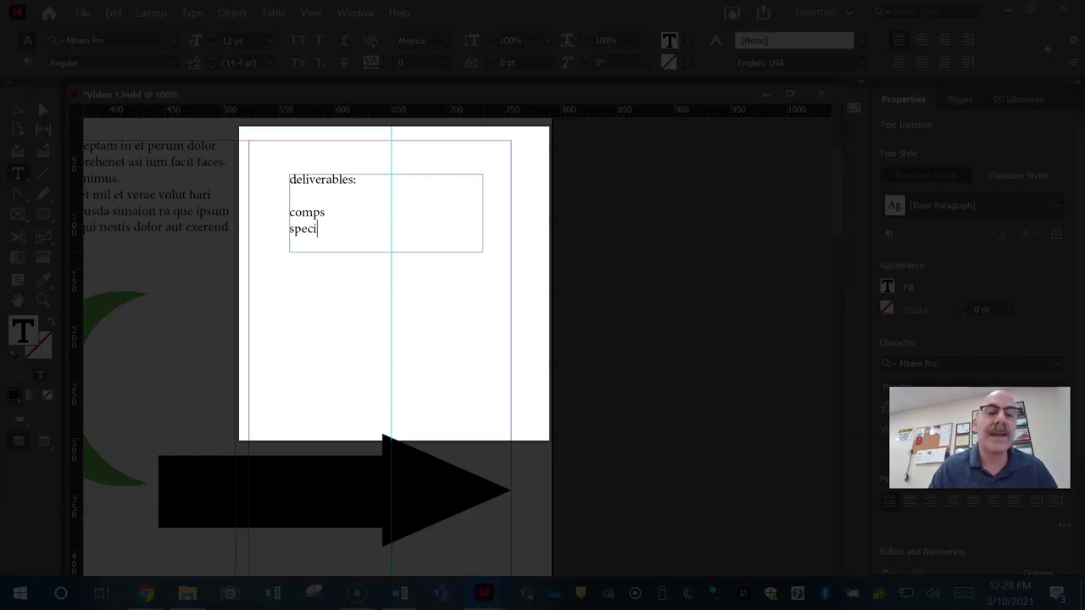
pyautogui.write('s')
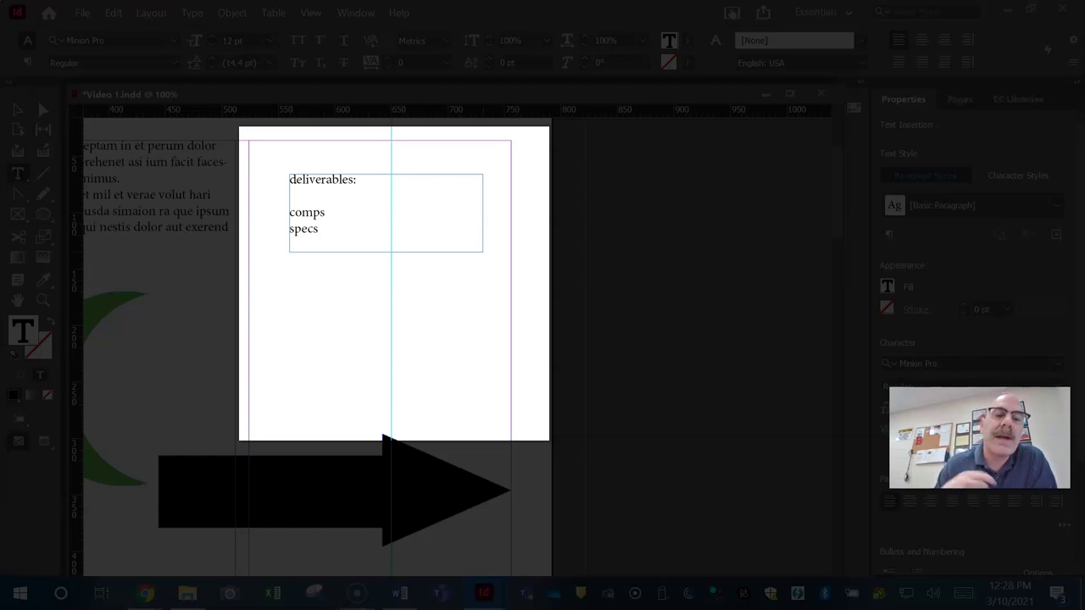
# - Move the deliverables text frame up to the top-left margin
pyautogui.click(17, 110)
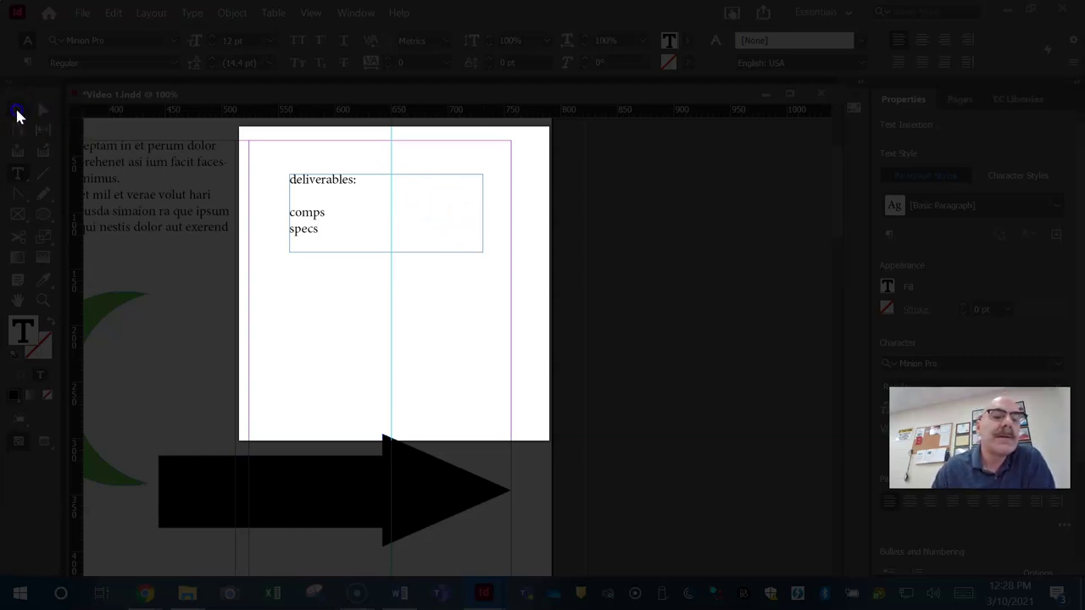
pyautogui.click(326, 227)
pyautogui.moveTo(339, 181); pyautogui.dragTo(302, 147)
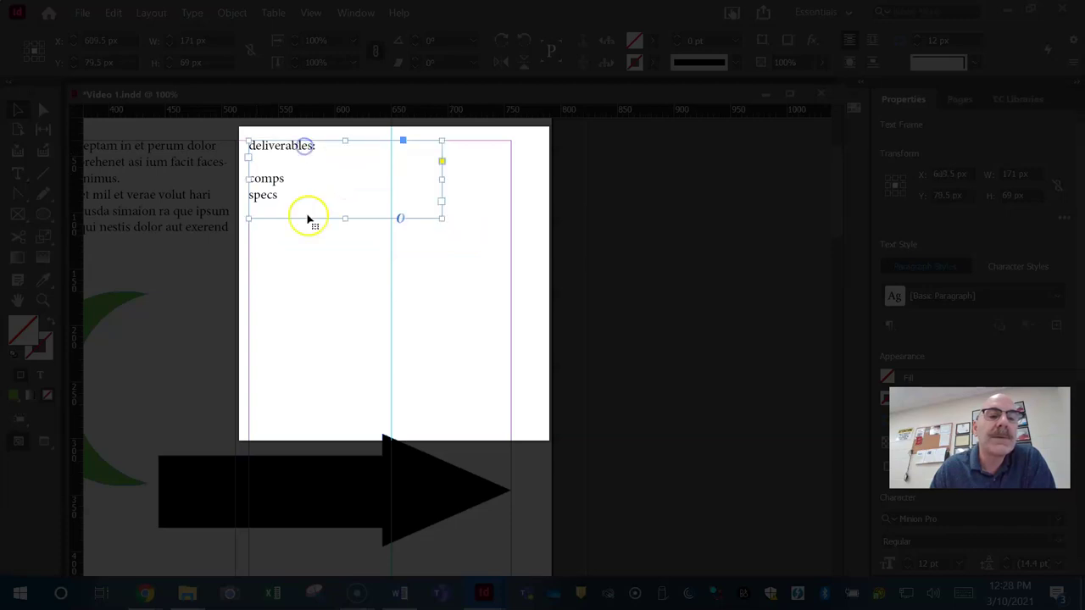
pyautogui.click(313, 259)
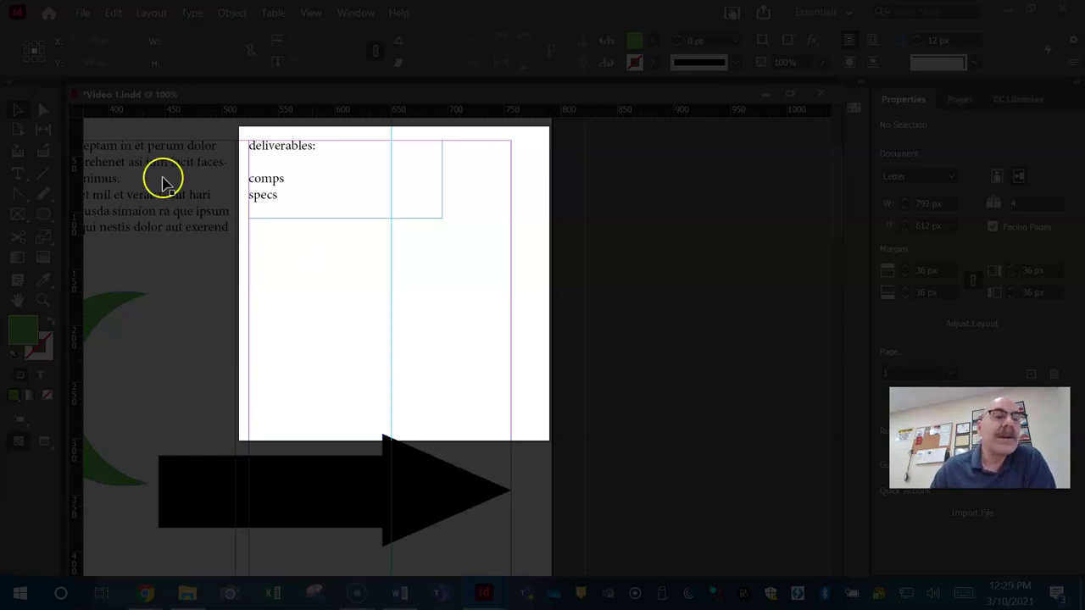
# - Add a text frame below listing rhythm, balance, proportion, negative space and focal point
pyautogui.click(17, 172)
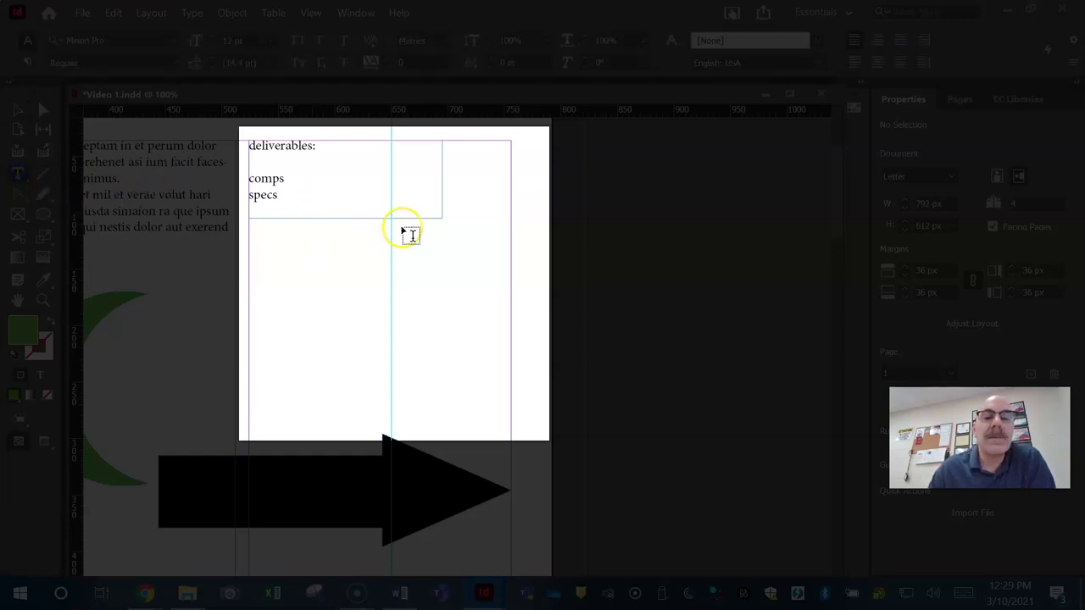
pyautogui.moveTo(288, 226); pyautogui.dragTo(491, 327)
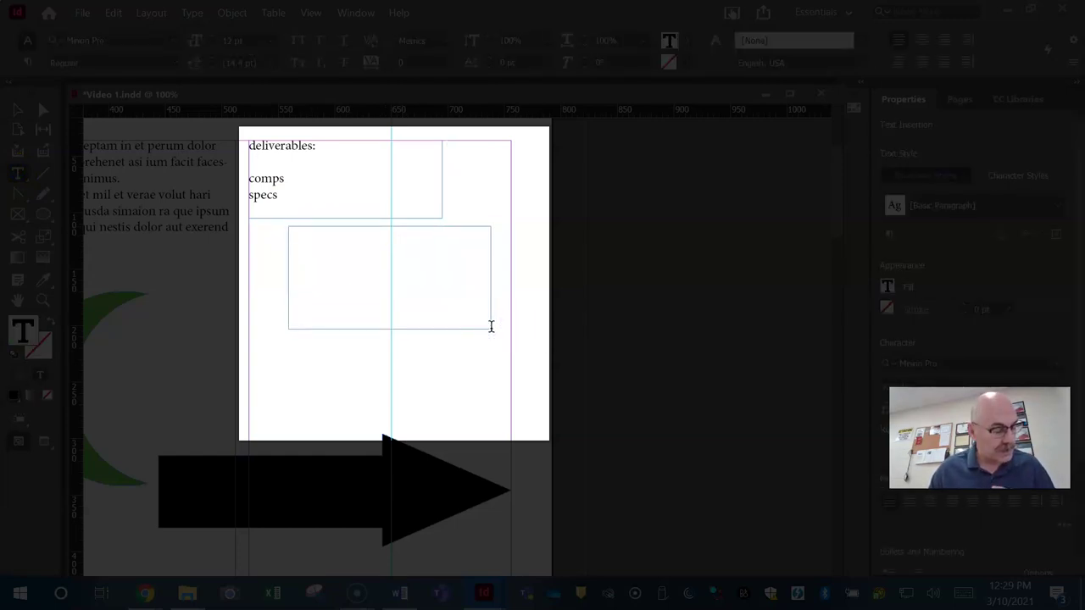
pyautogui.write('rhythm')
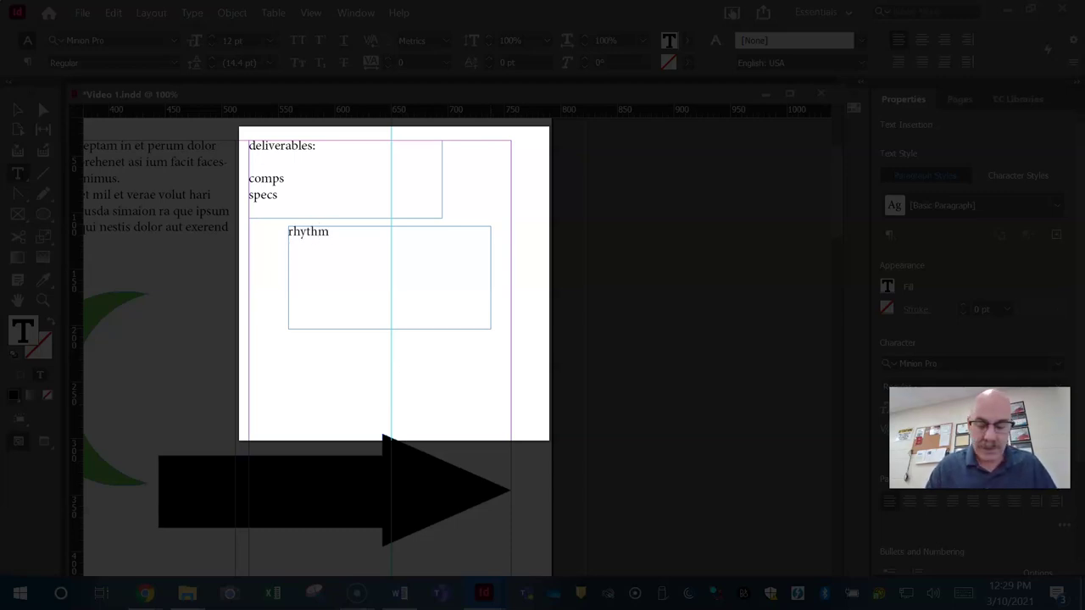
pyautogui.press('Return')
pyautogui.write('balance')
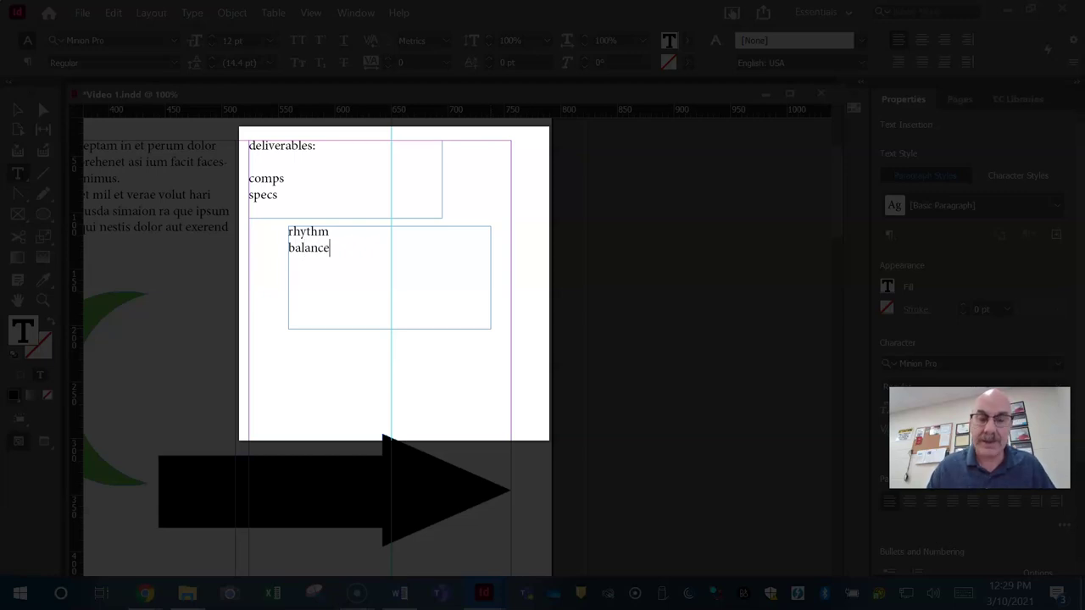
pyautogui.press('Return')
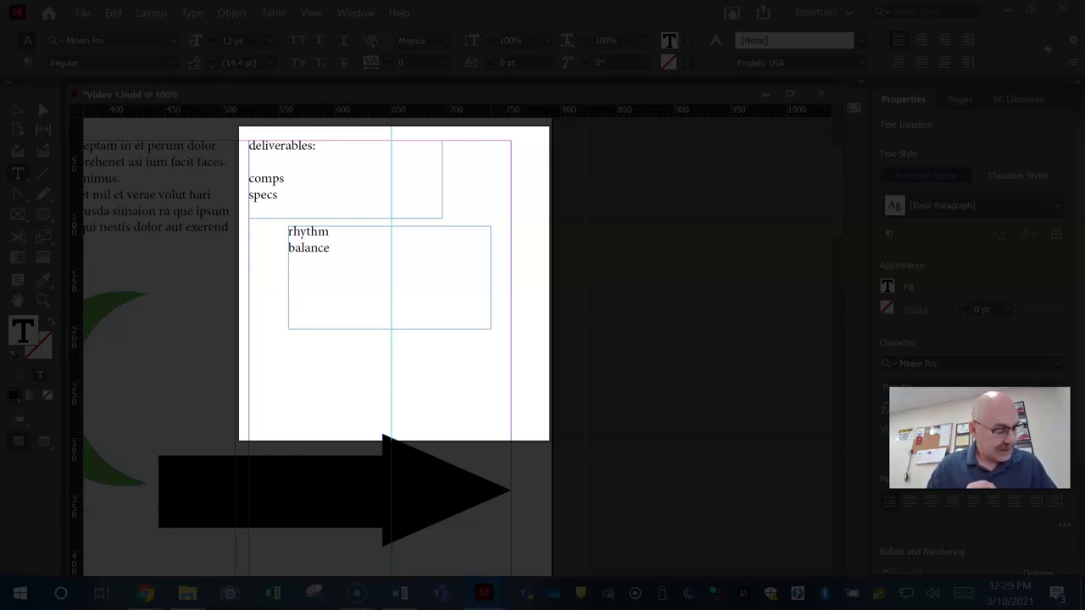
pyautogui.write('prop')
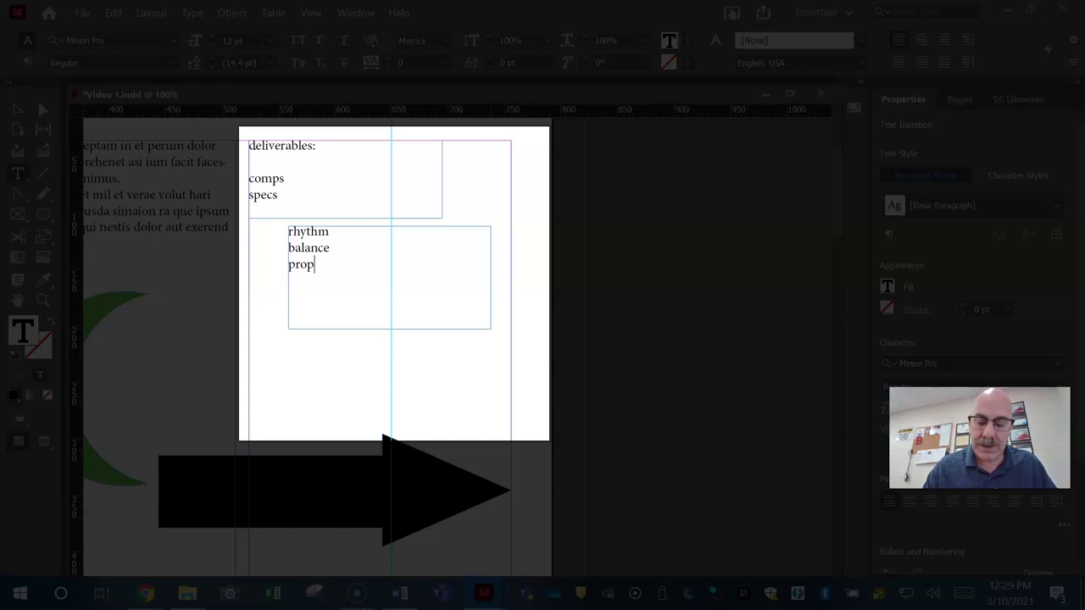
pyautogui.write('ortion ')
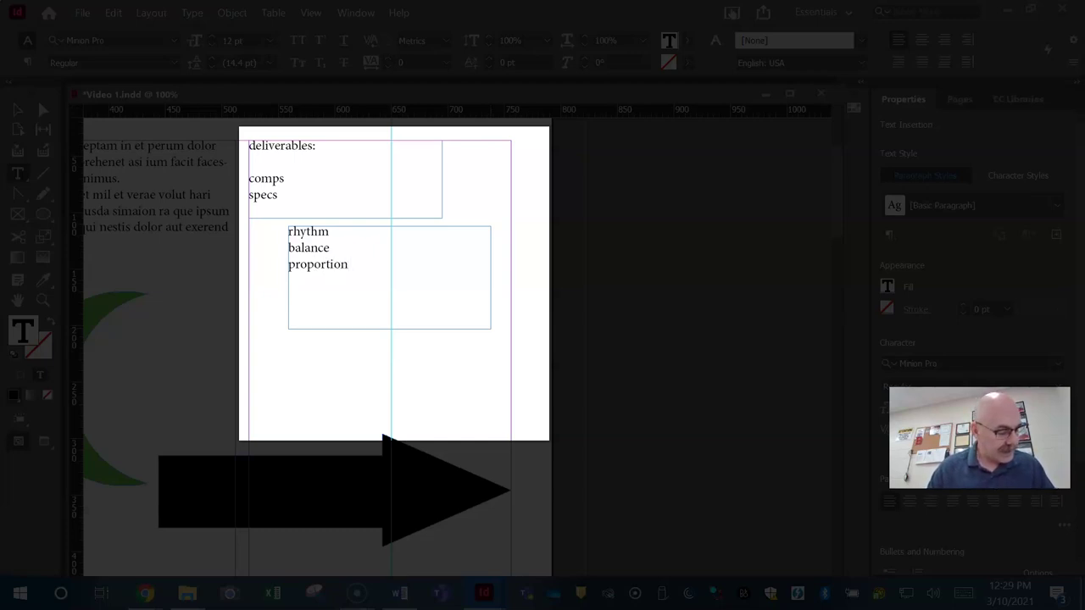
pyautogui.write('nega')
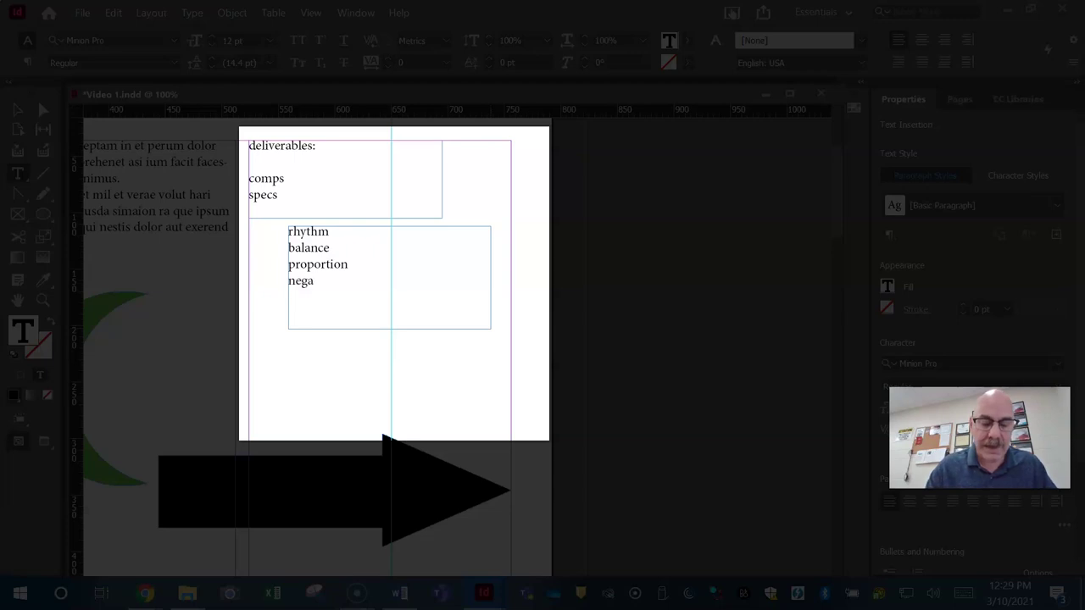
pyautogui.write('tive space')
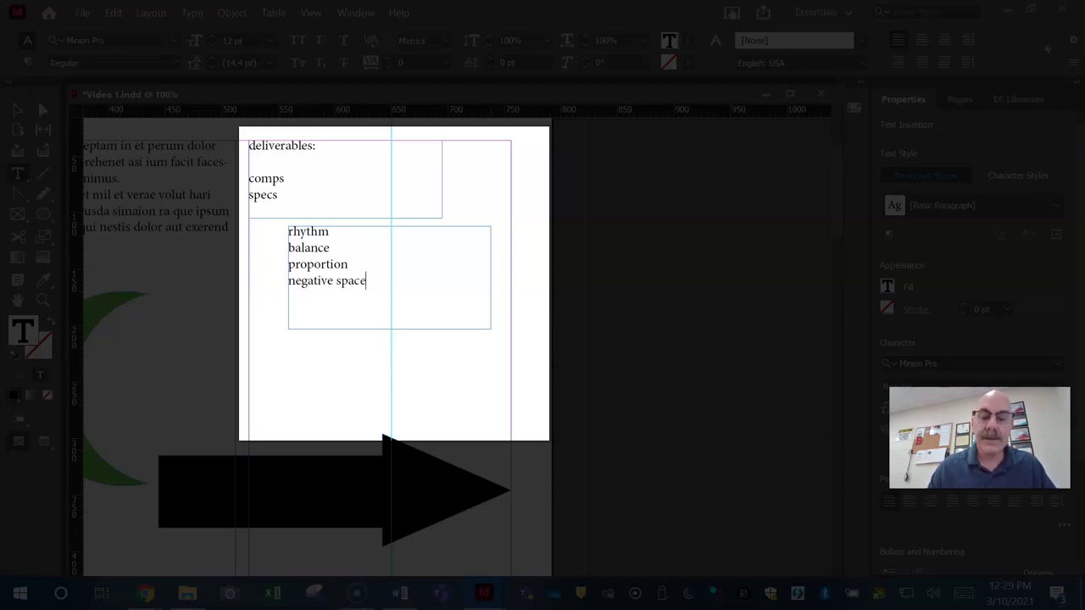
pyautogui.press('Return')
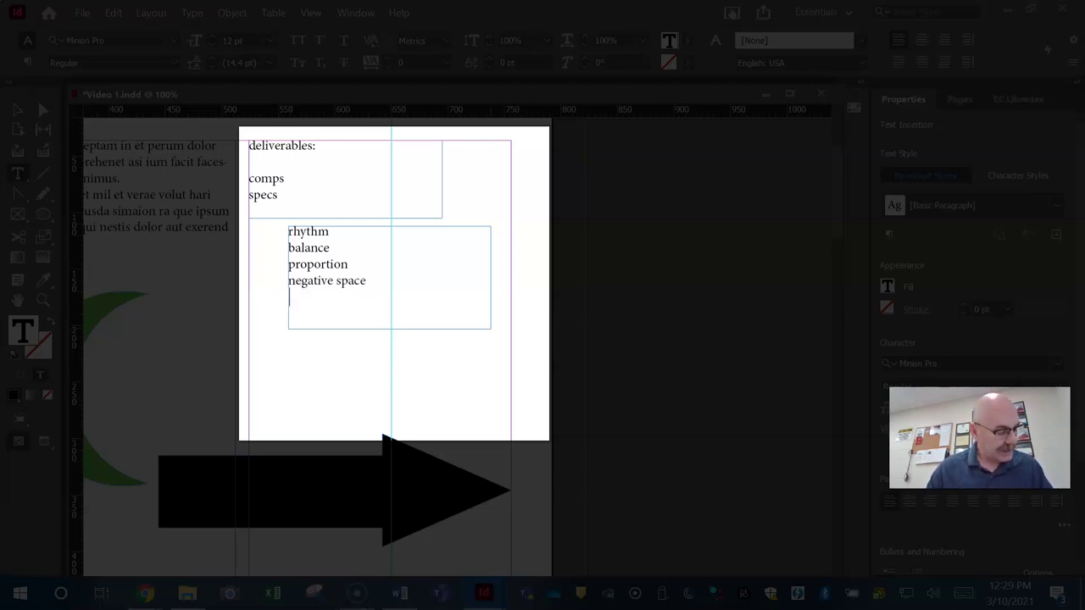
pyautogui.write('fo')
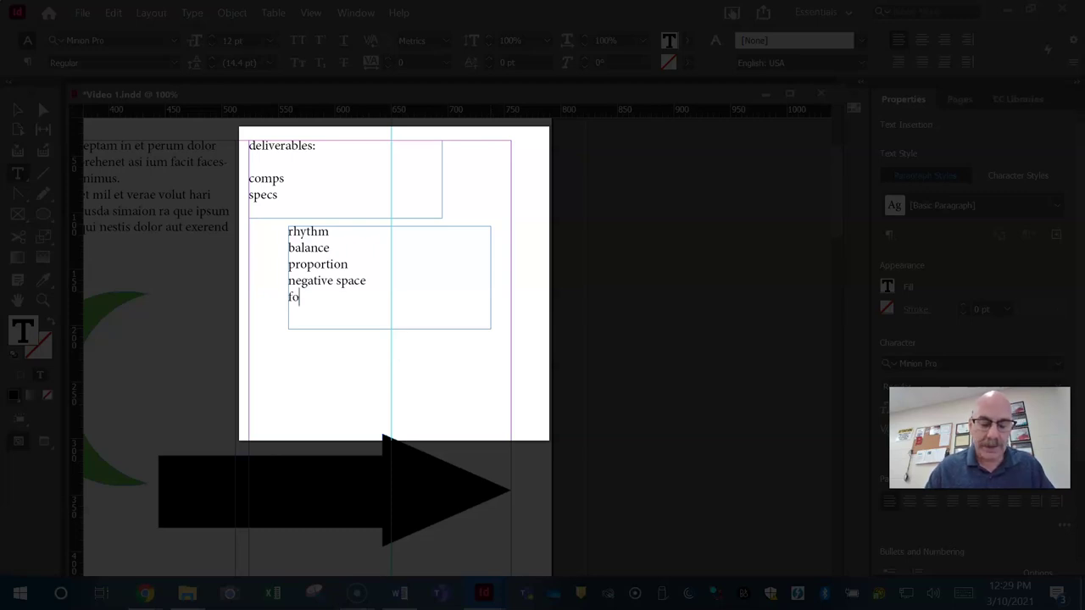
pyautogui.write('cal point')
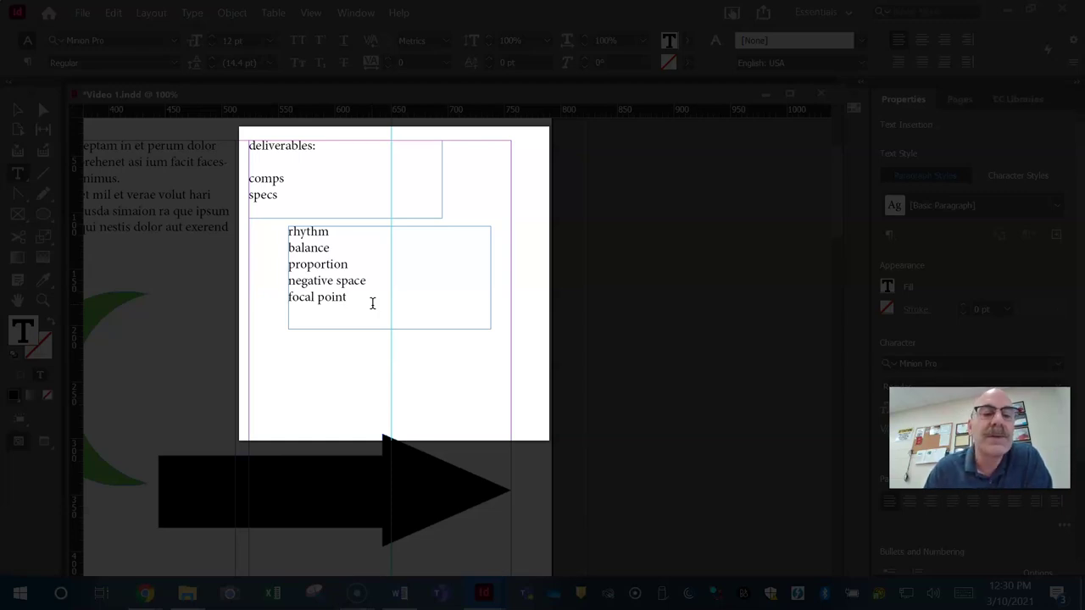
# - Move the design terms text frame to the upper right of the page
pyautogui.click(22, 110)
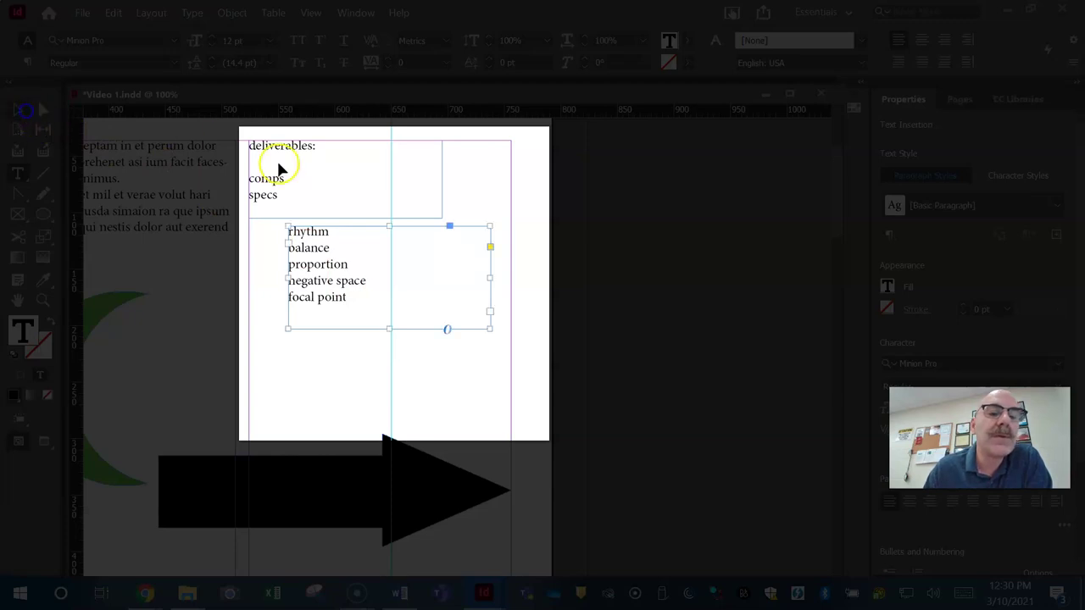
pyautogui.moveTo(339, 230); pyautogui.dragTo(515, 143)
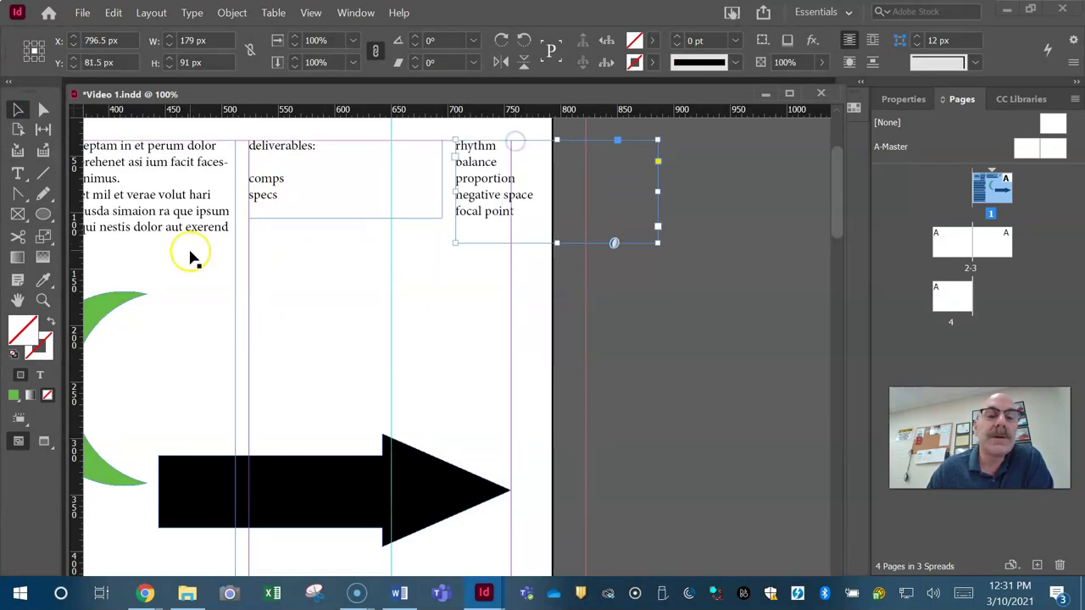
pyautogui.click(17, 173)
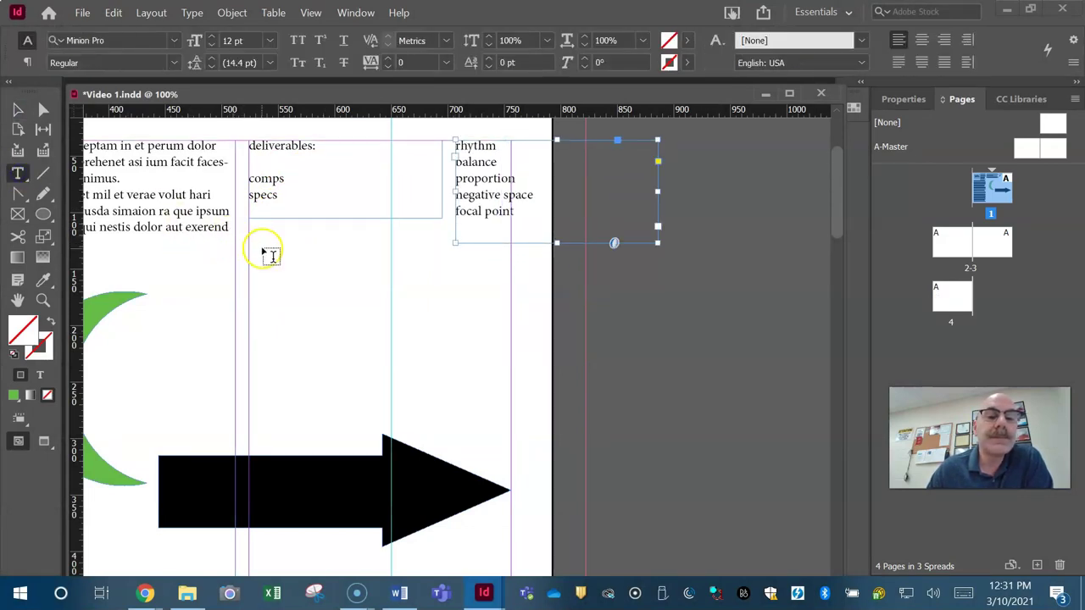
# - Add a text frame listing creative commons, intellectual property, public domain, work for hire
pyautogui.moveTo(262, 252); pyautogui.dragTo(525, 405)
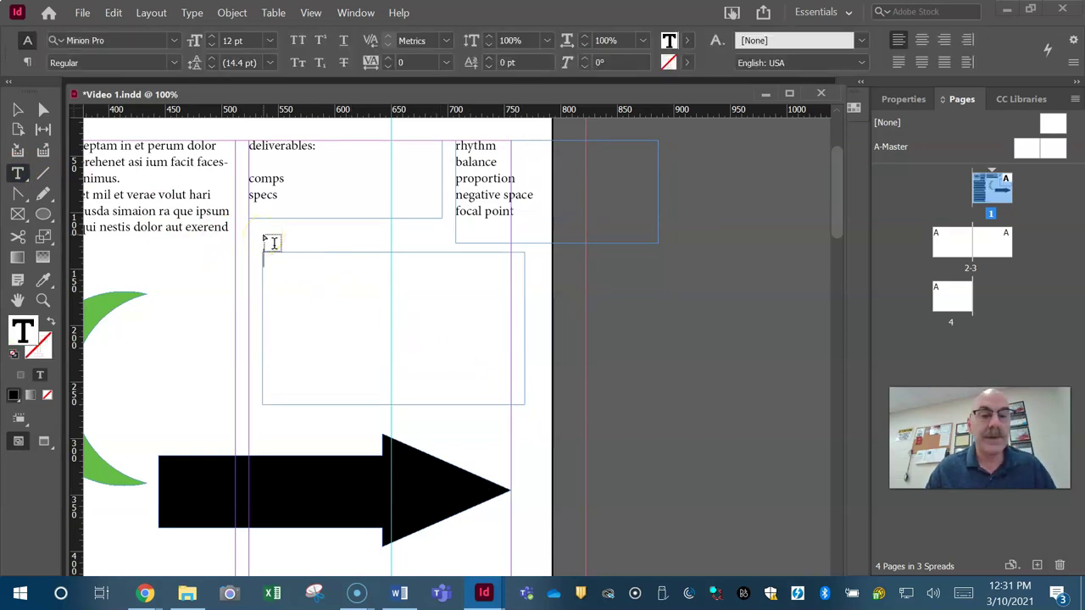
pyautogui.write('creat')
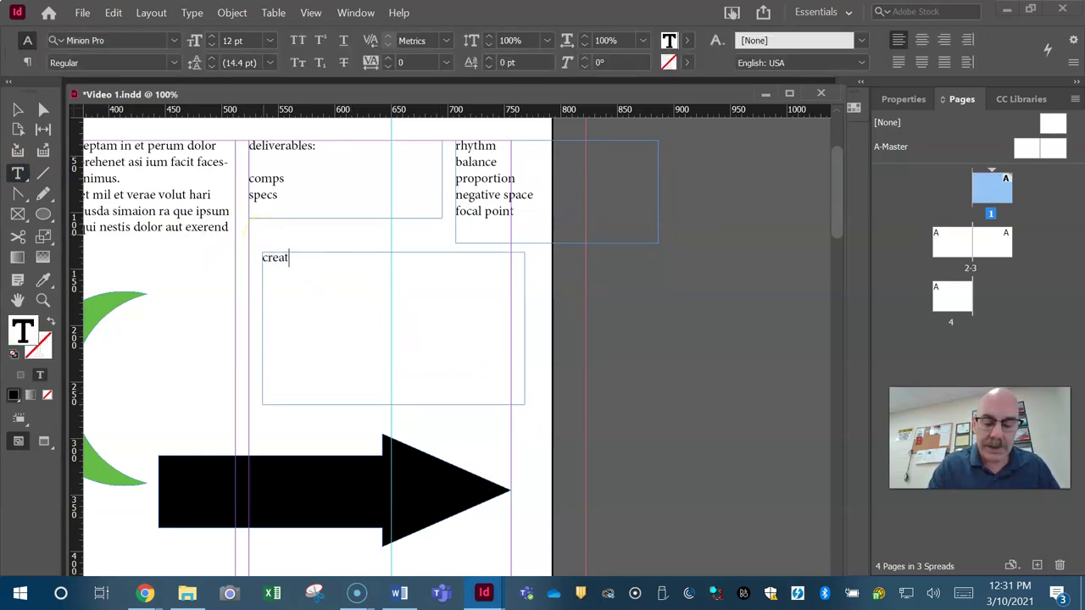
pyautogui.write('ive commons ')
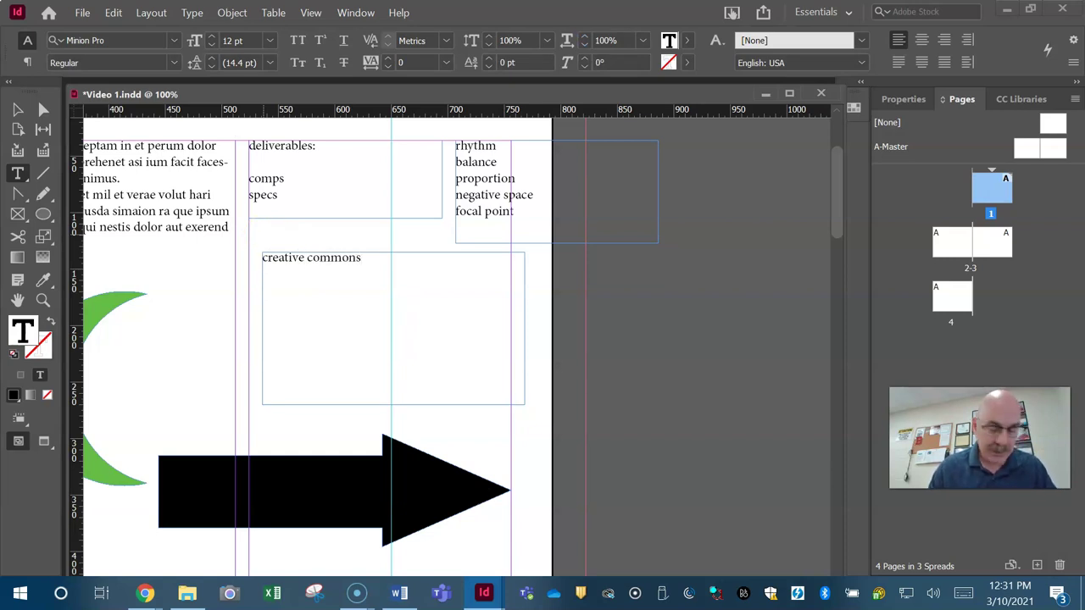
pyautogui.write('intellec')
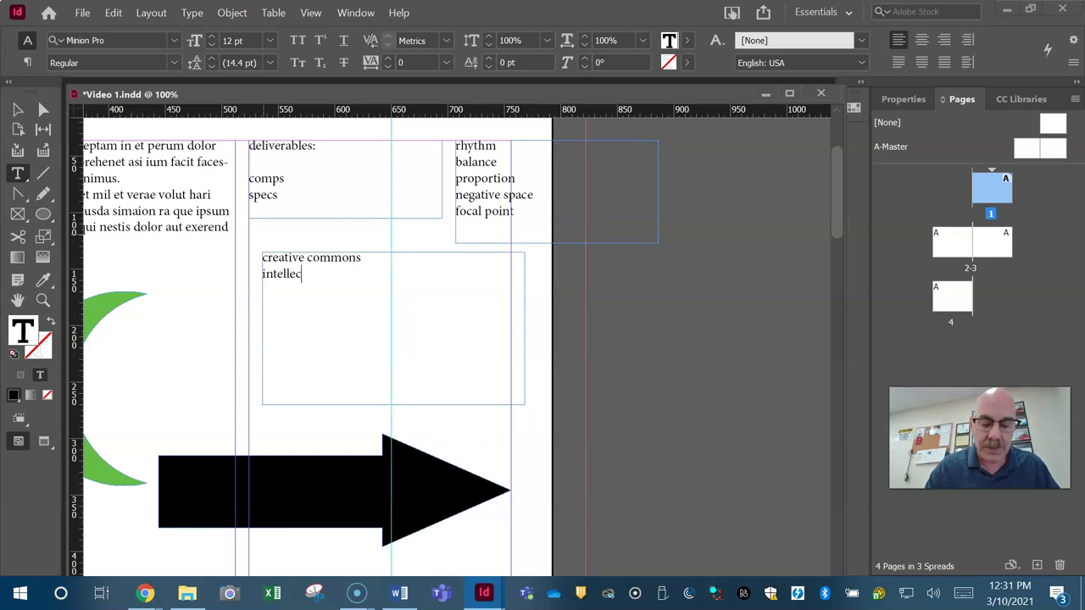
pyautogui.write('tual prope')
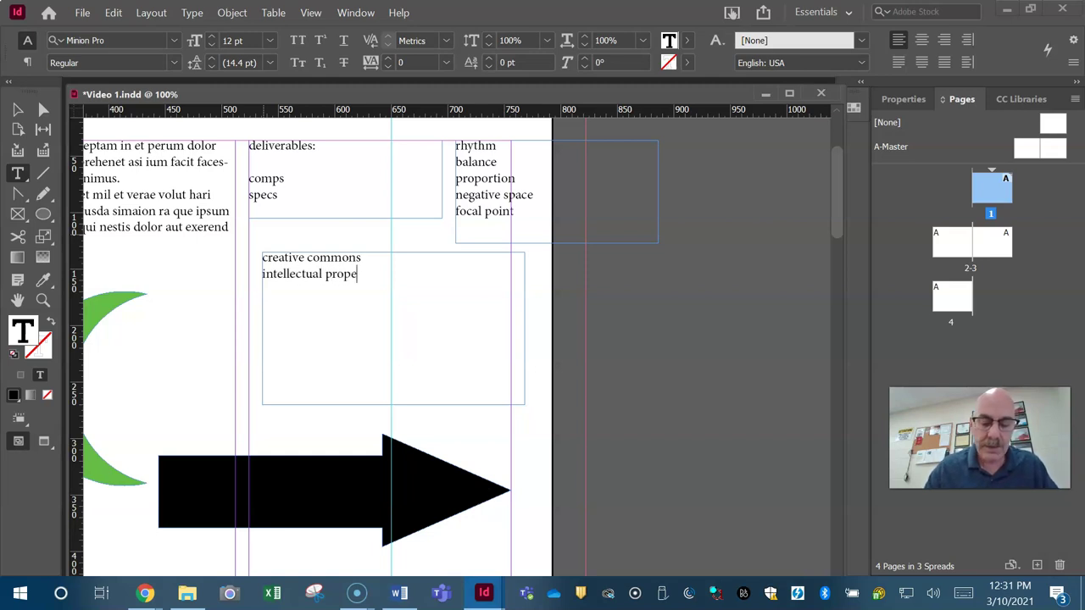
pyautogui.write('rty')
pyautogui.press('Return')
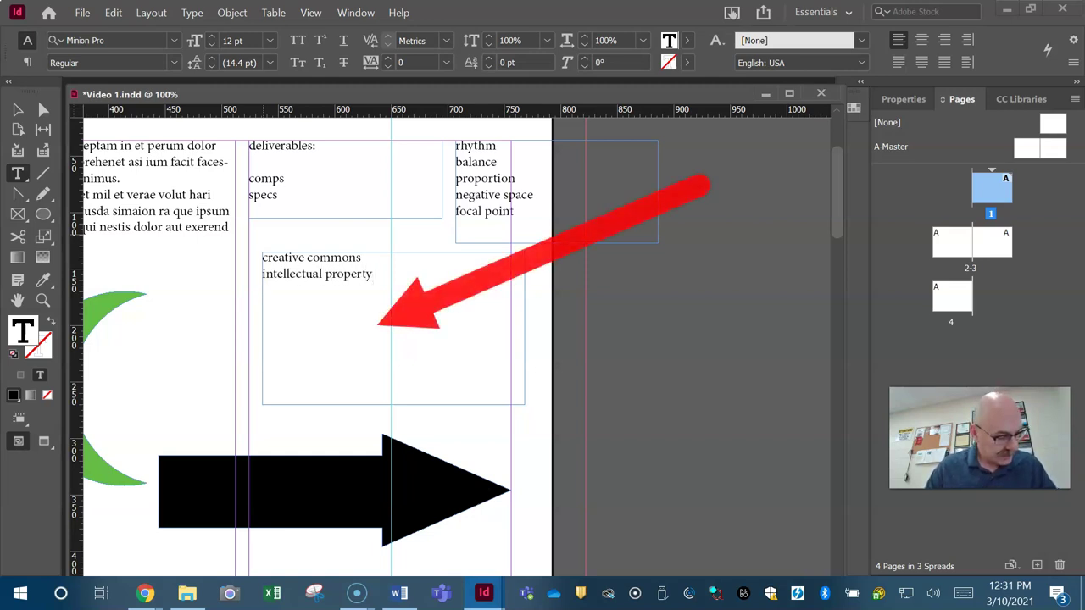
pyautogui.write('publi')
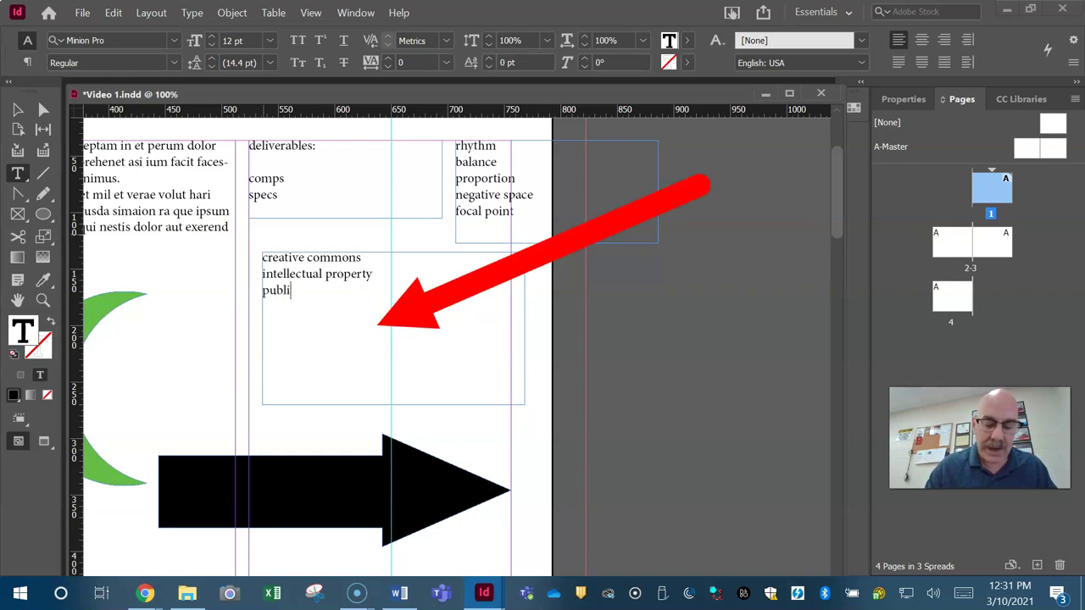
pyautogui.write('c domain ')
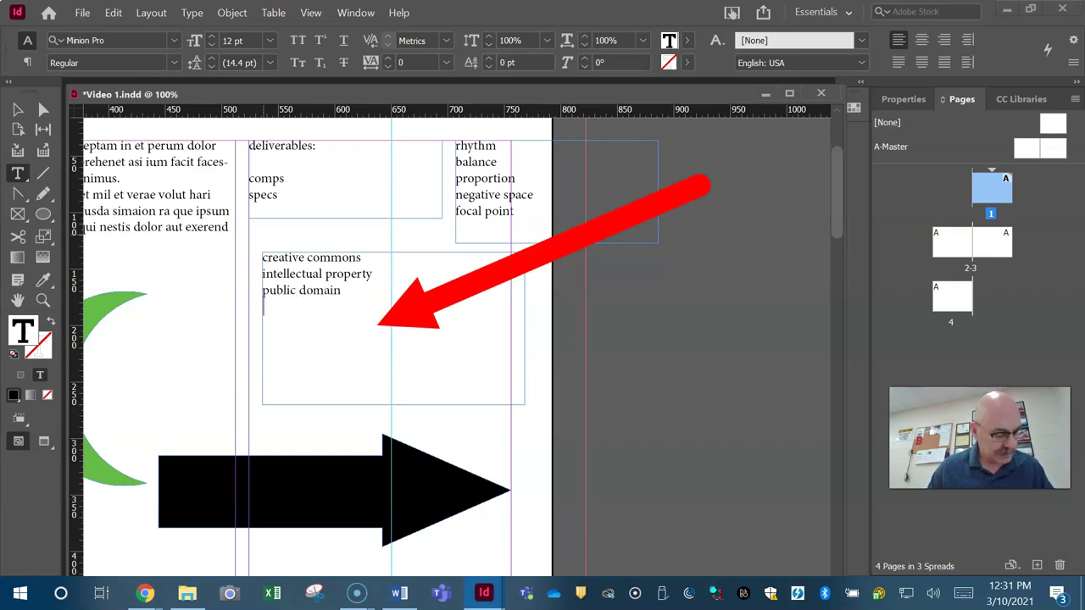
pyautogui.write('wor')
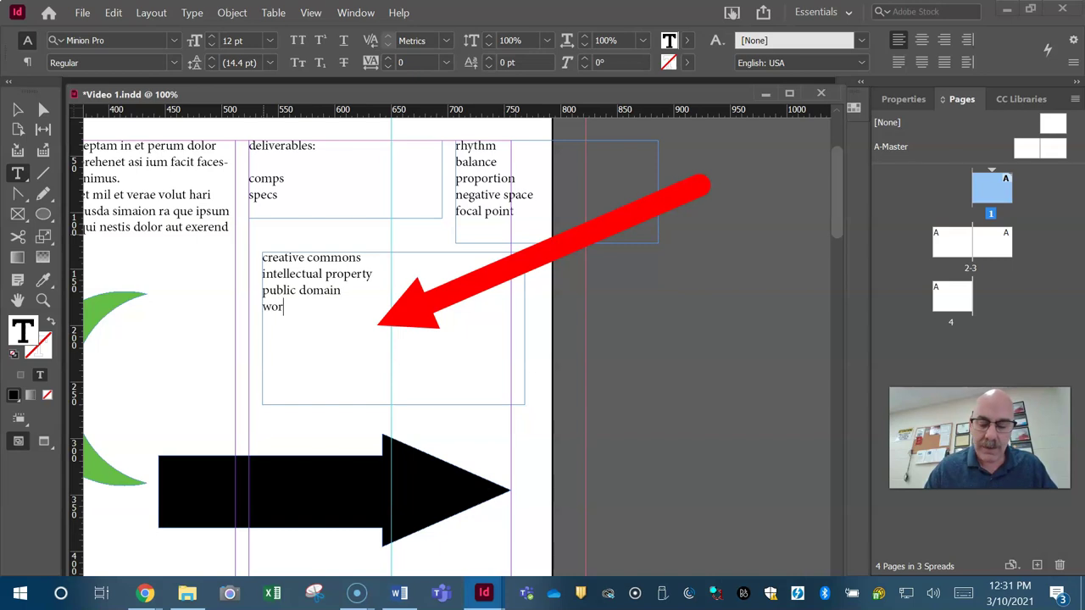
pyautogui.write('k for hire')
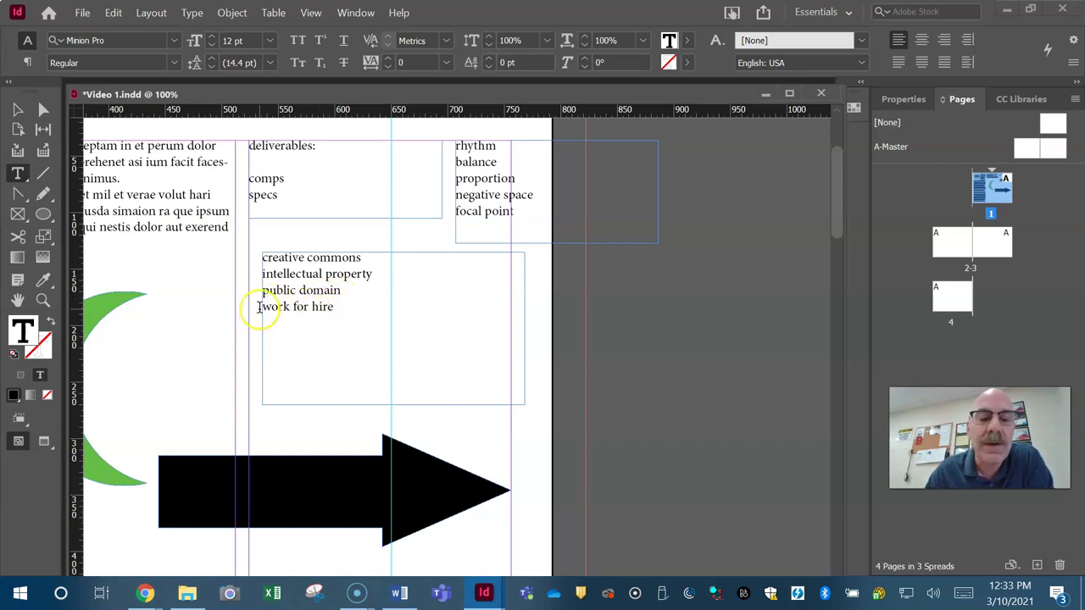
pyautogui.click(342, 308)
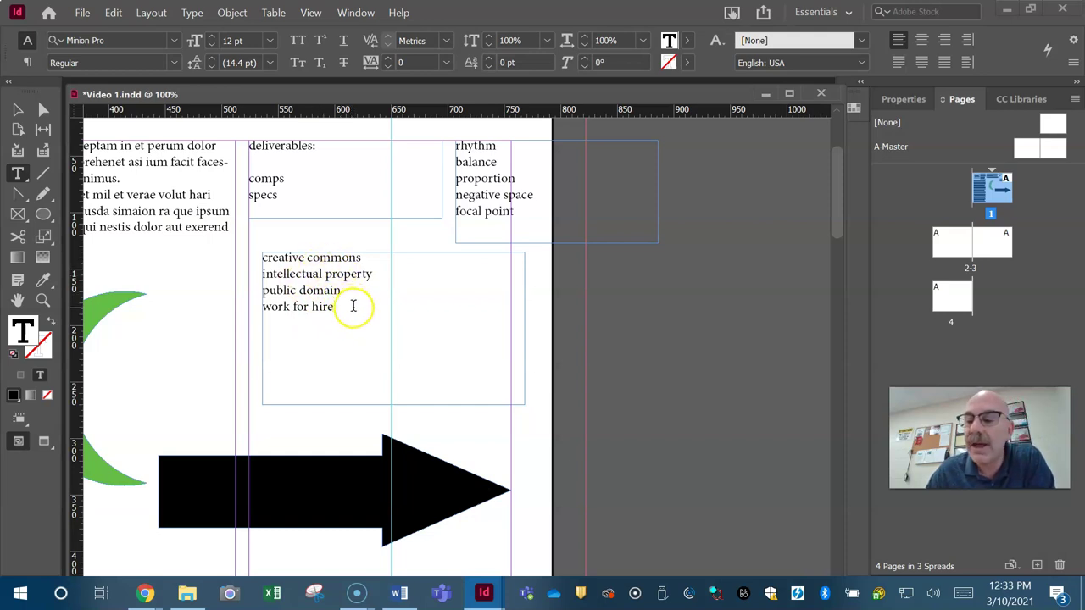
pyautogui.click(429, 332)
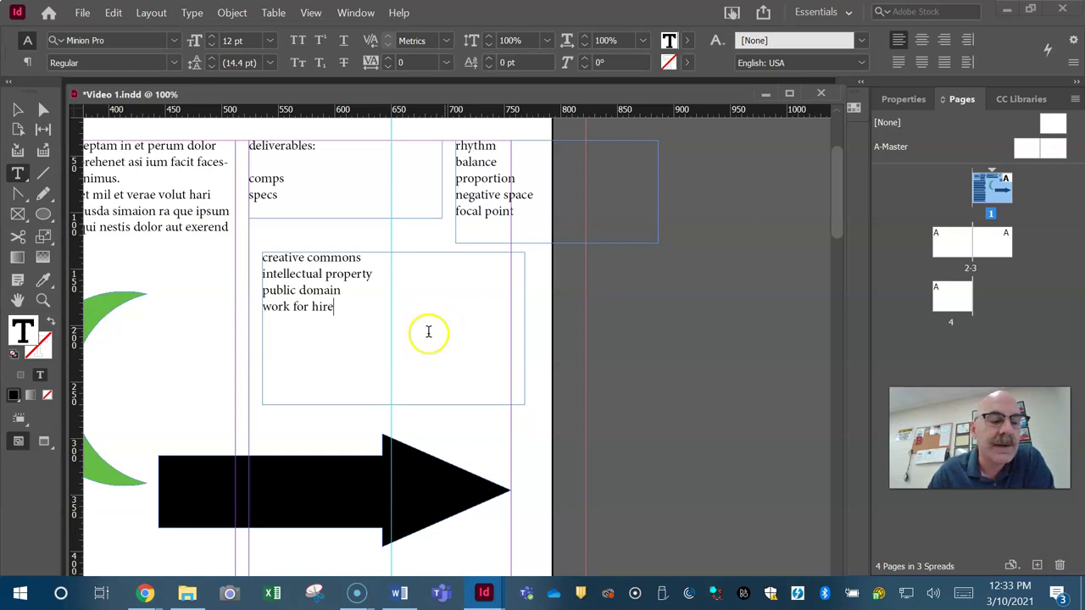